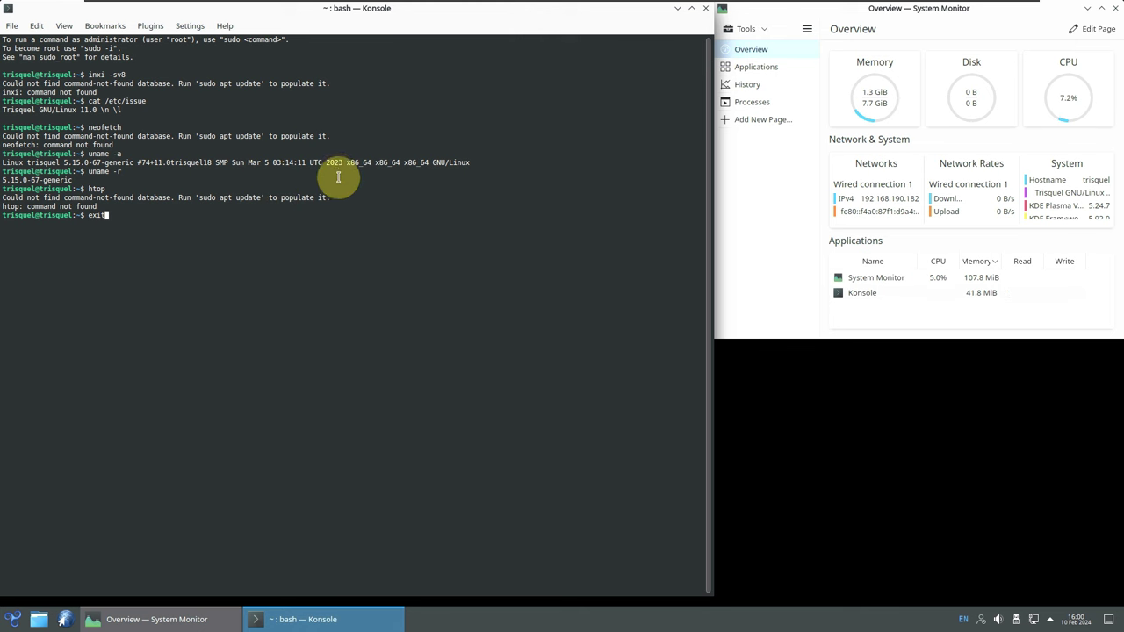
# Step: View Konsole's version information, close it, and end the terminal session with the exit command
pyautogui.click(227, 26)
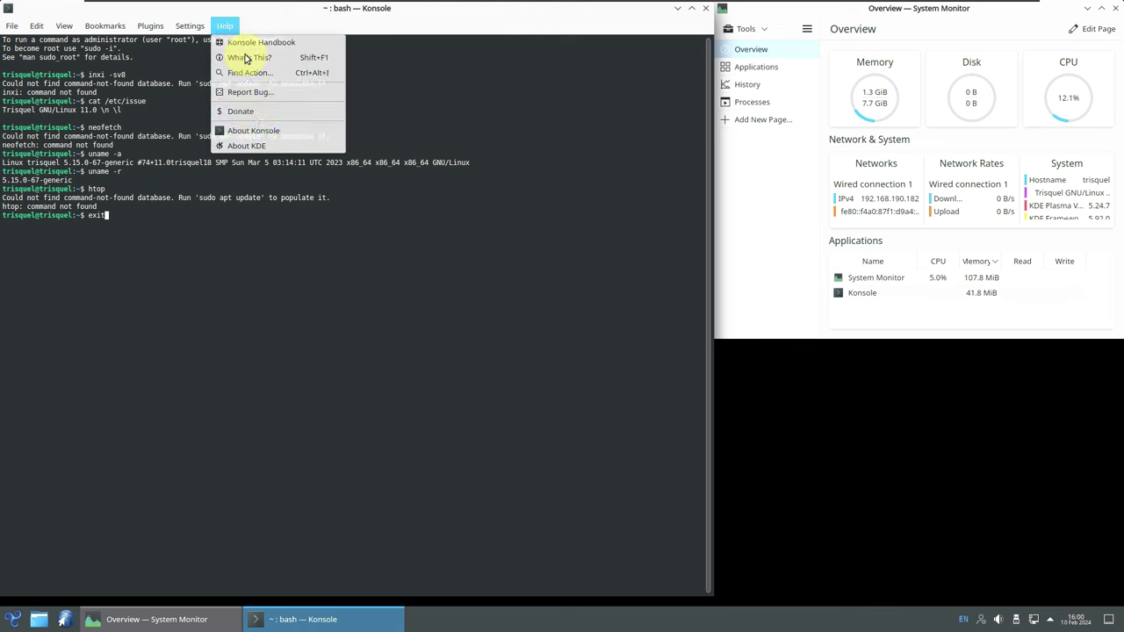
pyautogui.click(257, 131)
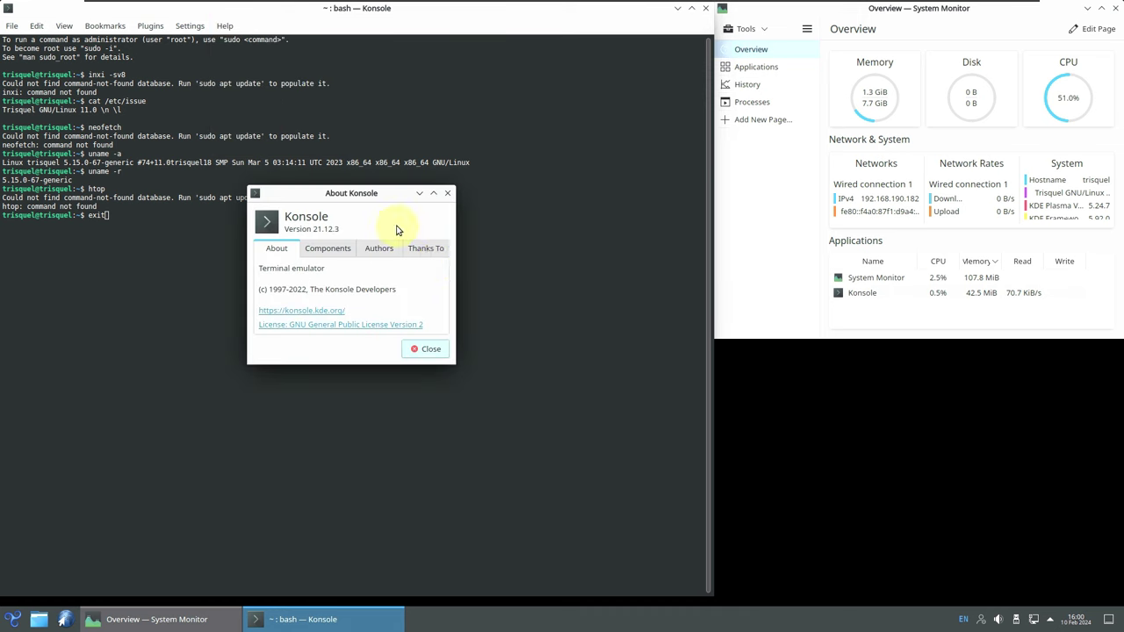
pyautogui.click(430, 350)
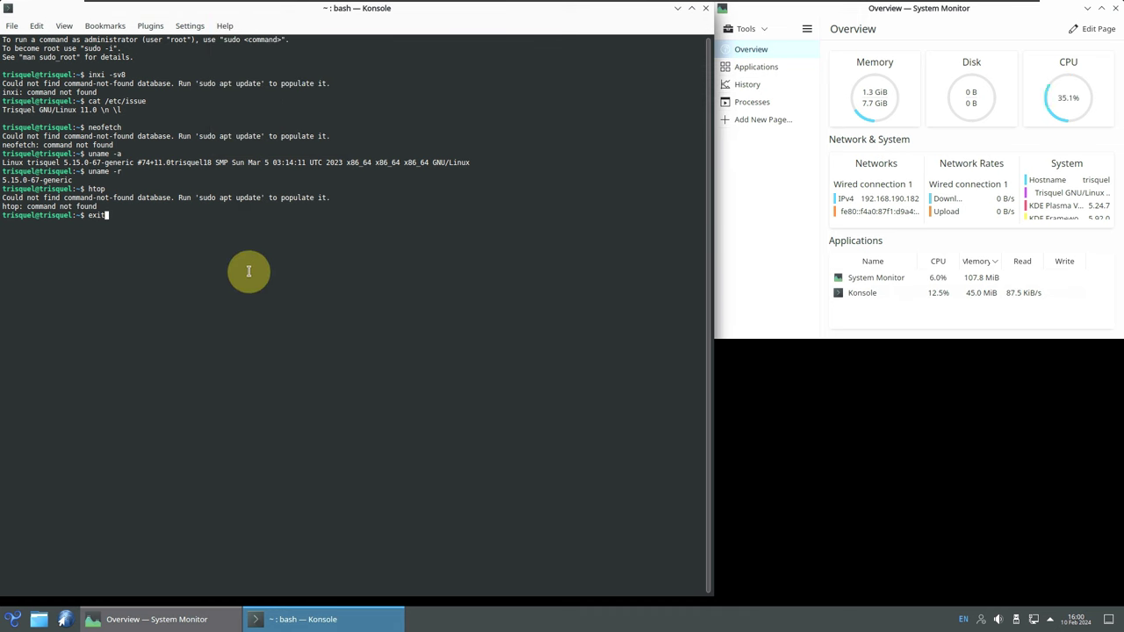
pyautogui.press('Return')
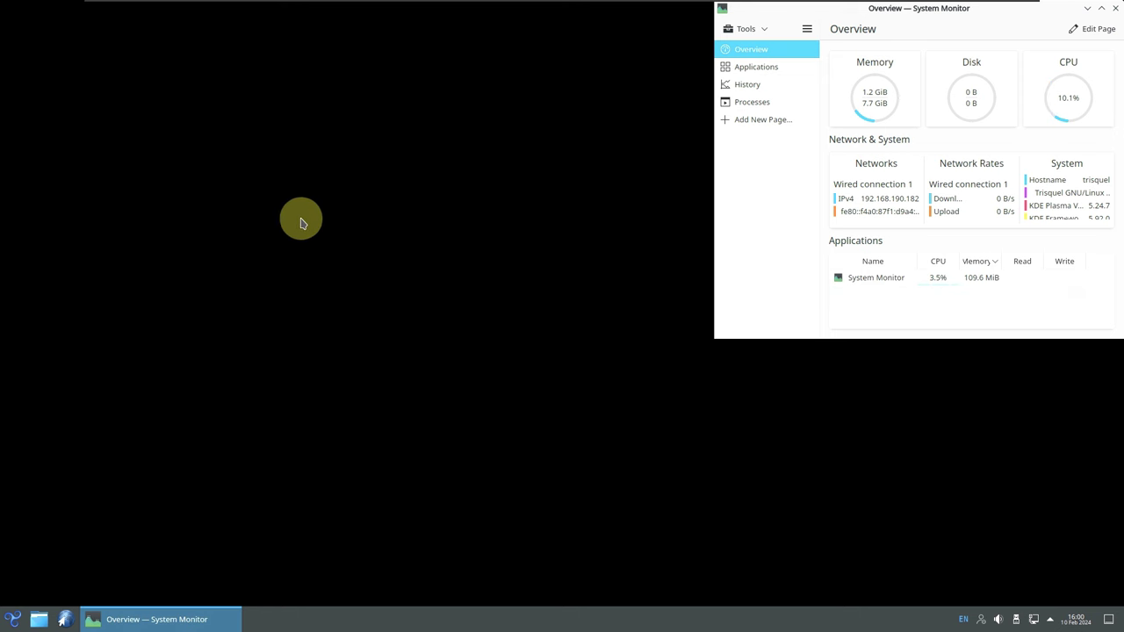
# Step: Look at the month calendar, the network indicator and the display options for removable devices in the system tray
pyautogui.click(1082, 623)
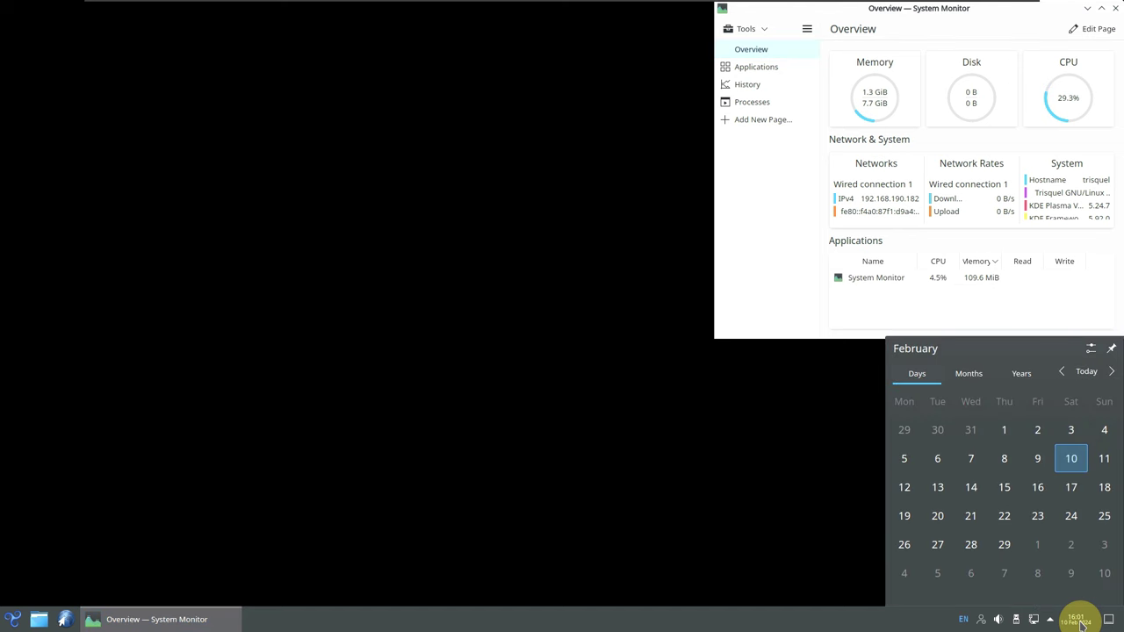
pyautogui.click(1080, 624)
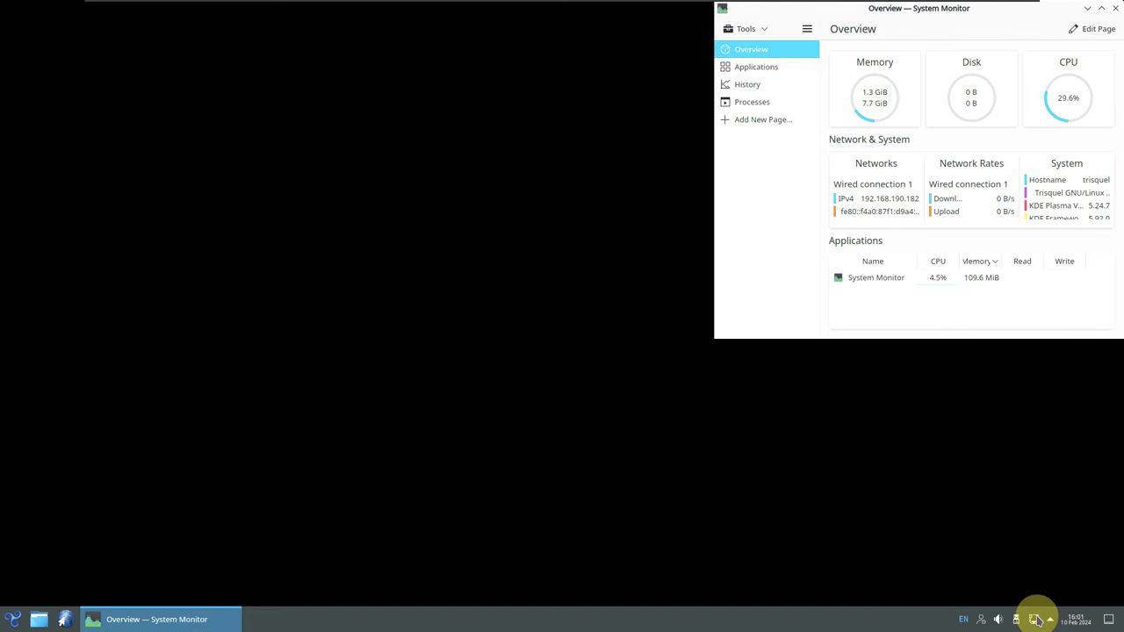
pyautogui.click(1036, 620)
pyautogui.click(1034, 620)
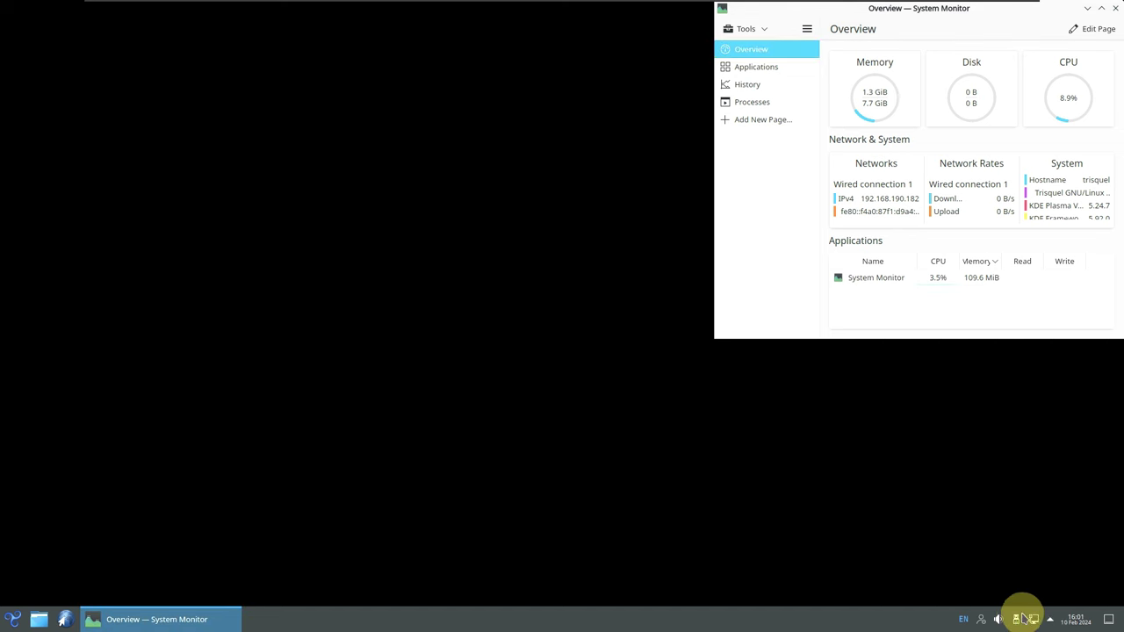
pyautogui.rightClick(1017, 620)
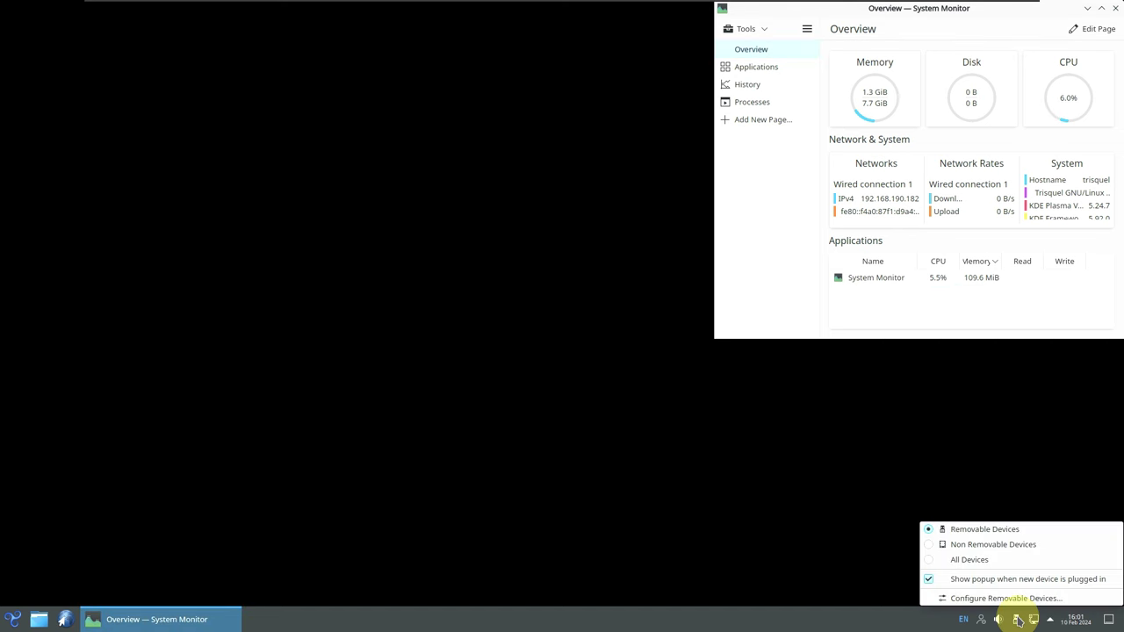
pyautogui.click(1010, 620)
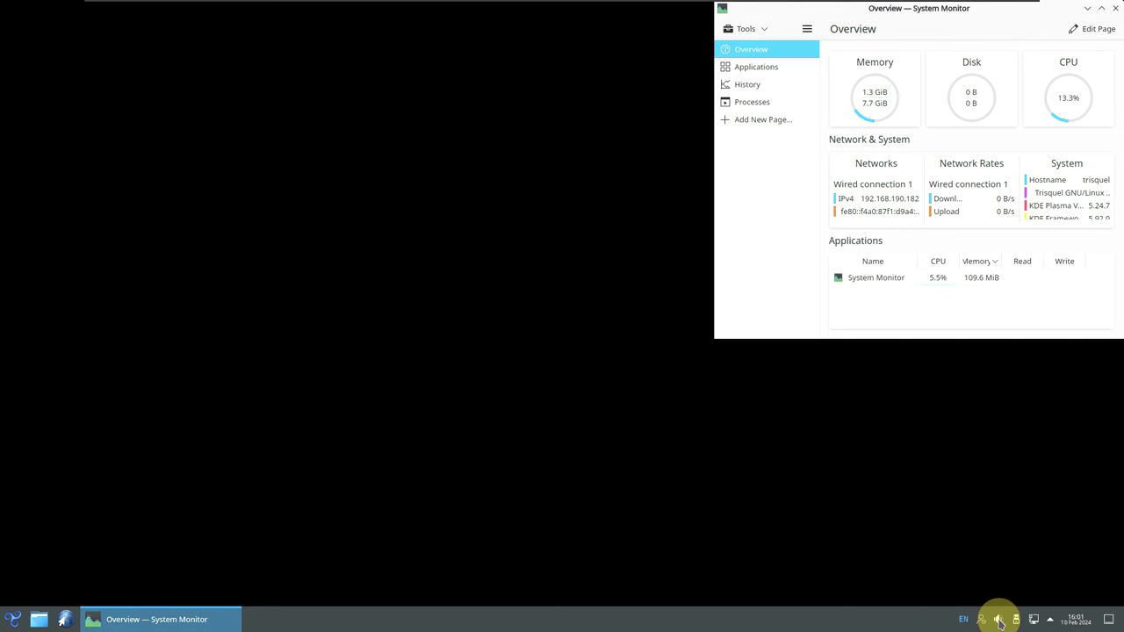
# Step: Check the per-application audio volume, the instant messaging status and the keyboard language indicator
pyautogui.click(1000, 620)
pyautogui.click(1062, 382)
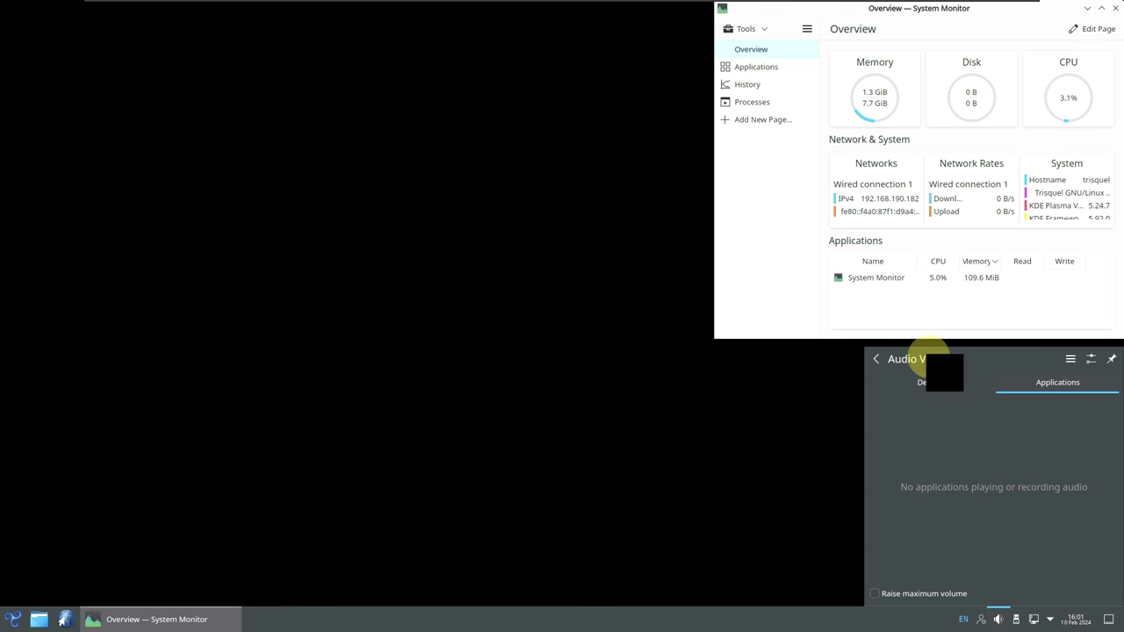
pyautogui.click(1000, 622)
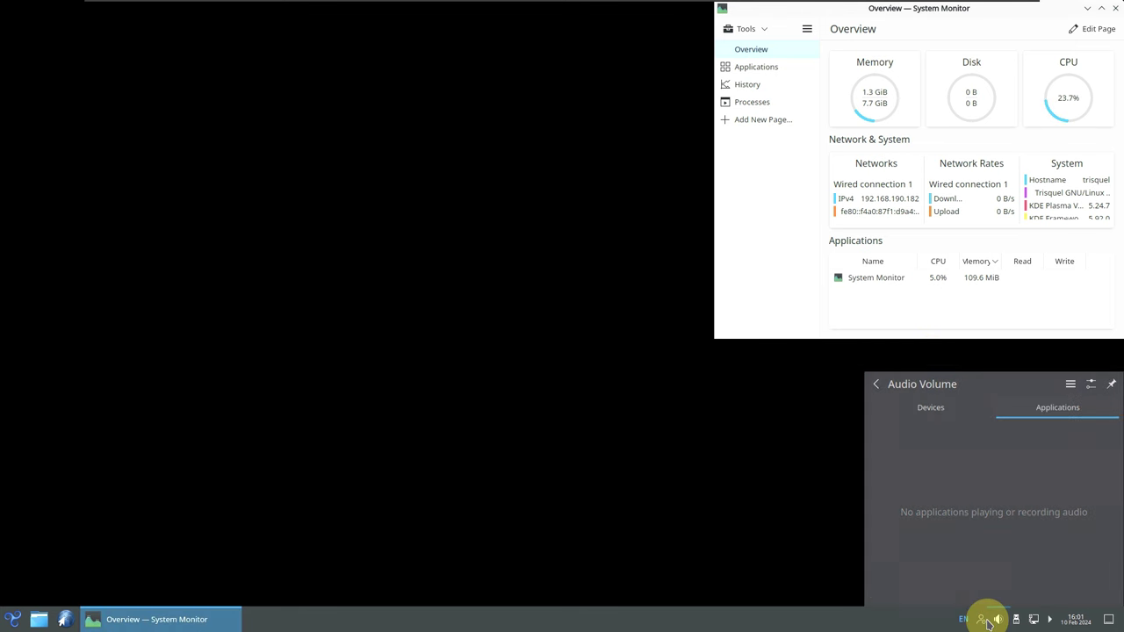
pyautogui.click(985, 620)
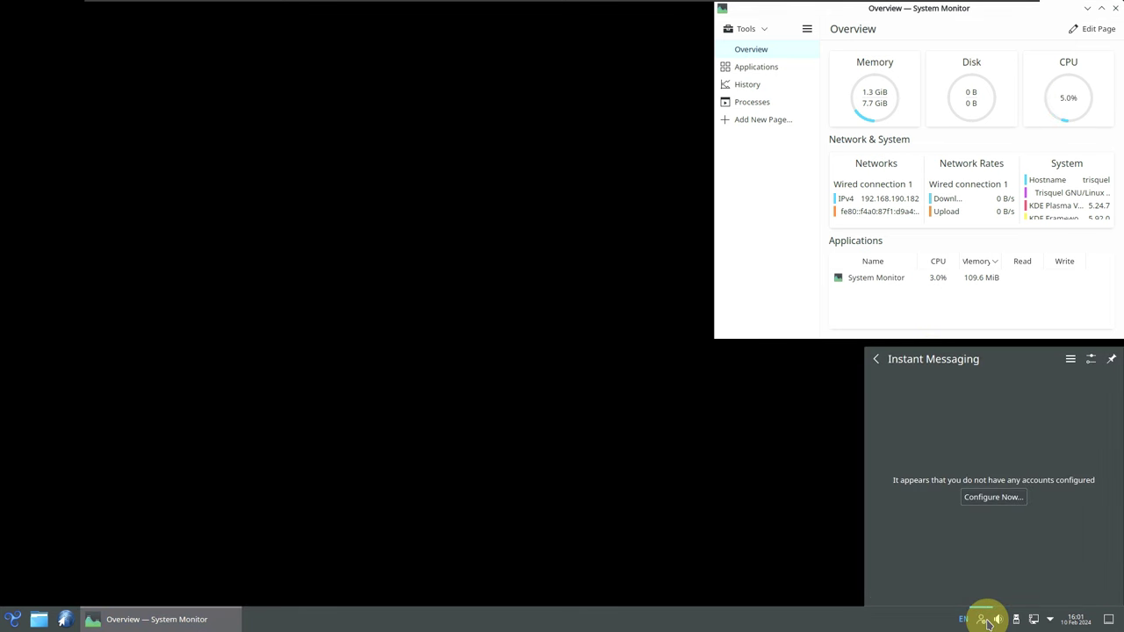
pyautogui.click(969, 620)
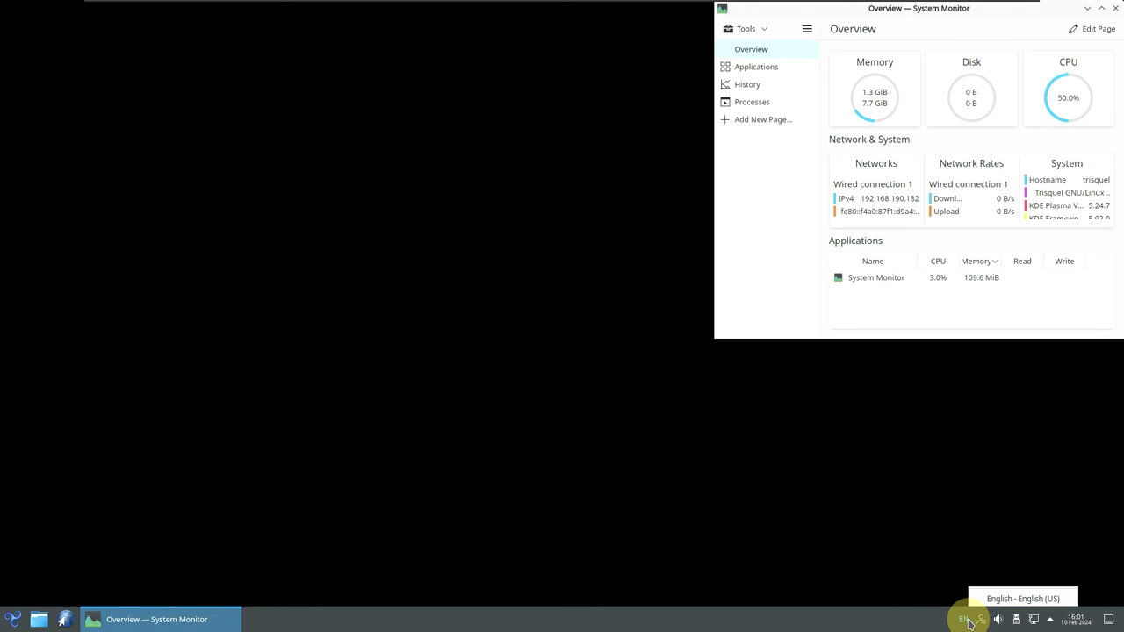
# Step: Open the Dolphin file manager, place its window in the desktop's upper-left corner and enlarge it to fill the space beside System Monitor
pyautogui.click(40, 620)
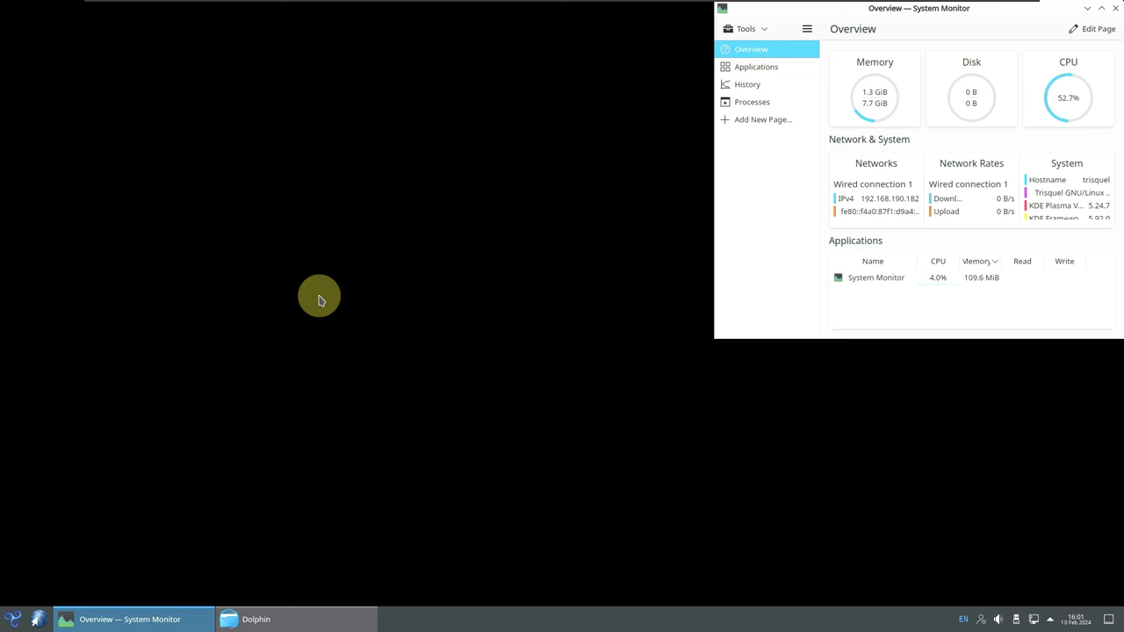
pyautogui.moveTo(533, 146); pyautogui.dragTo(188, 11)
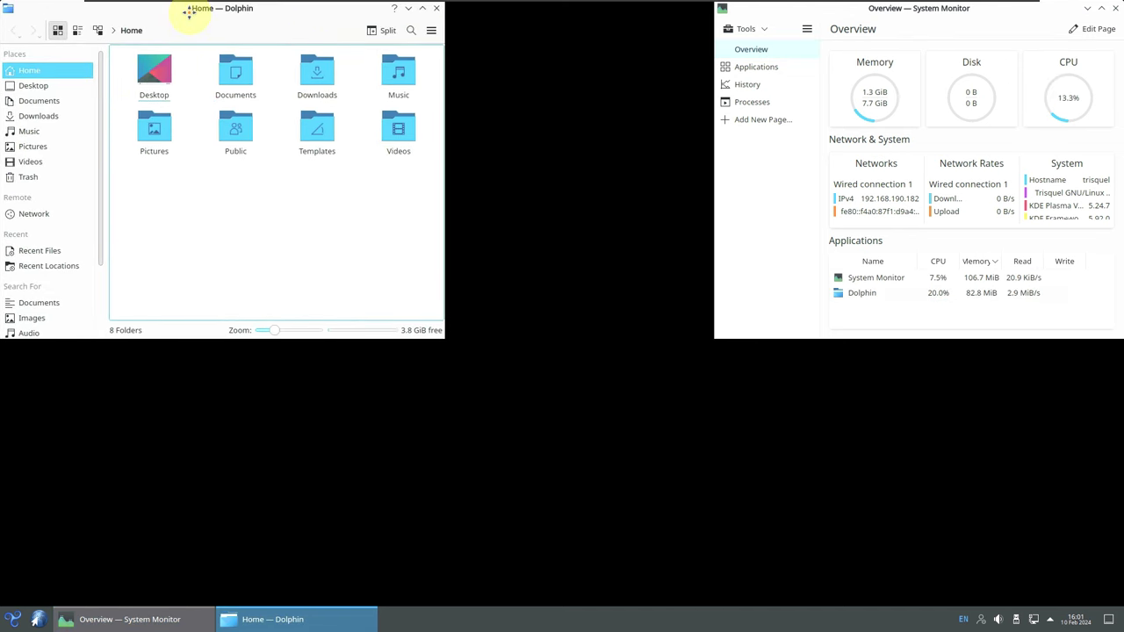
pyautogui.moveTo(444, 339); pyautogui.dragTo(710, 582)
# Step: Browse the root file system's sys folder, examining its kernel and firmware subfolders
pyautogui.click(54, 382)
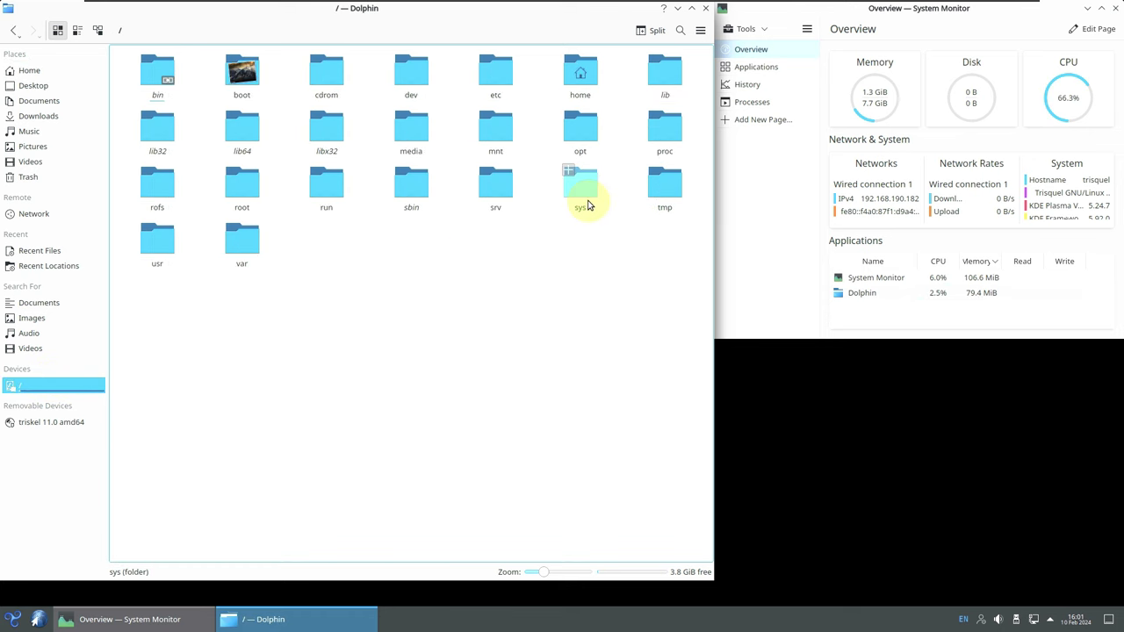
pyautogui.click(587, 202)
pyautogui.click(245, 131)
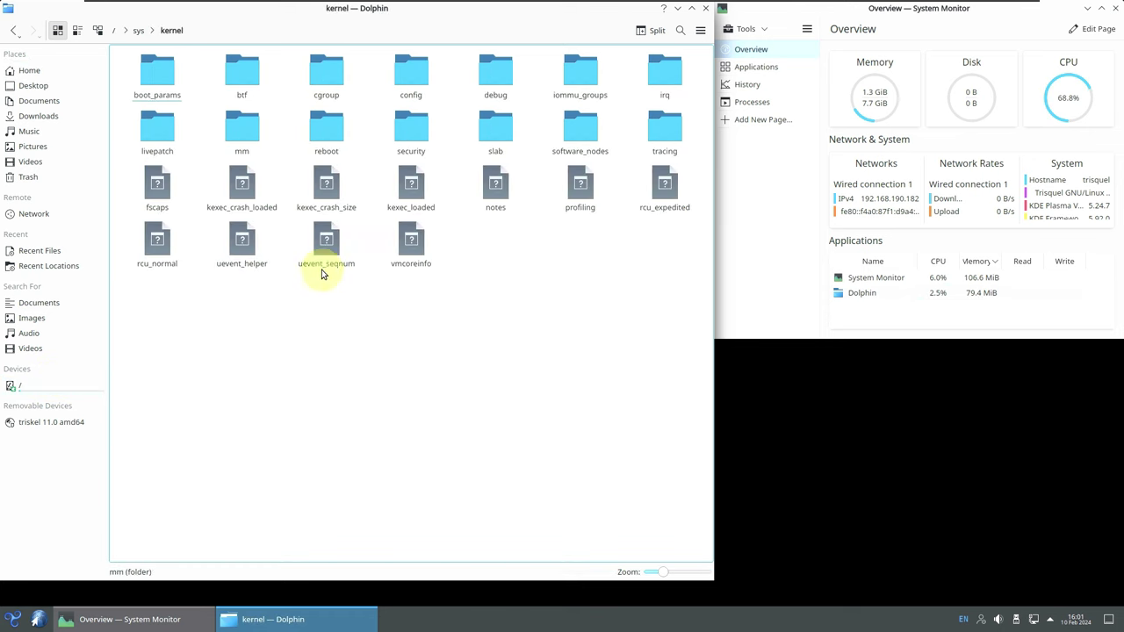
pyautogui.click(14, 32)
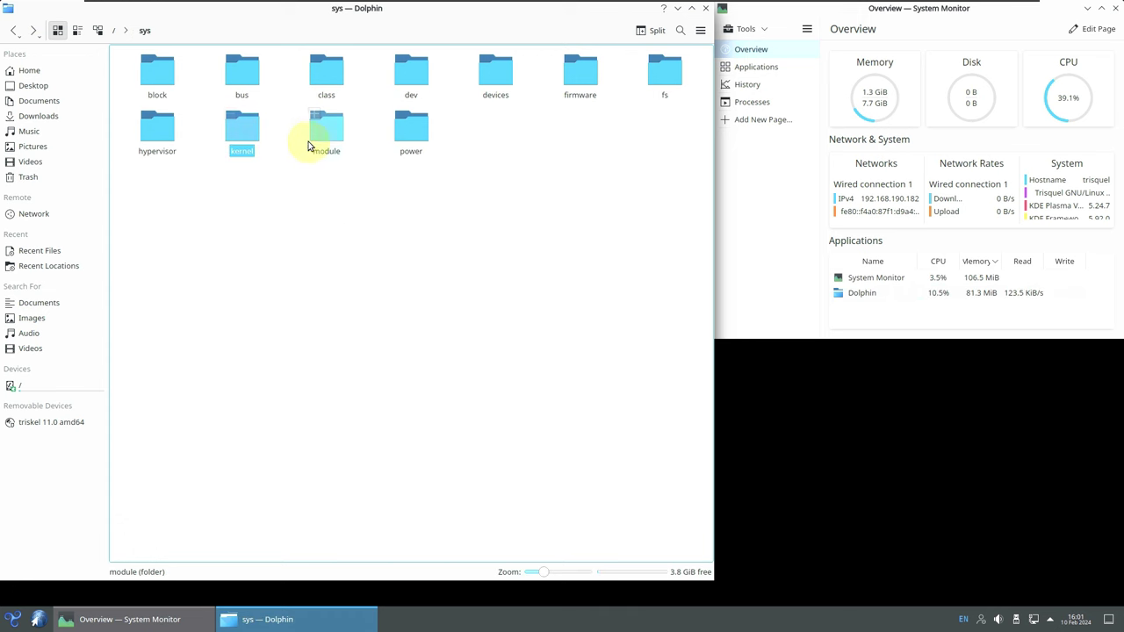
pyautogui.click(593, 81)
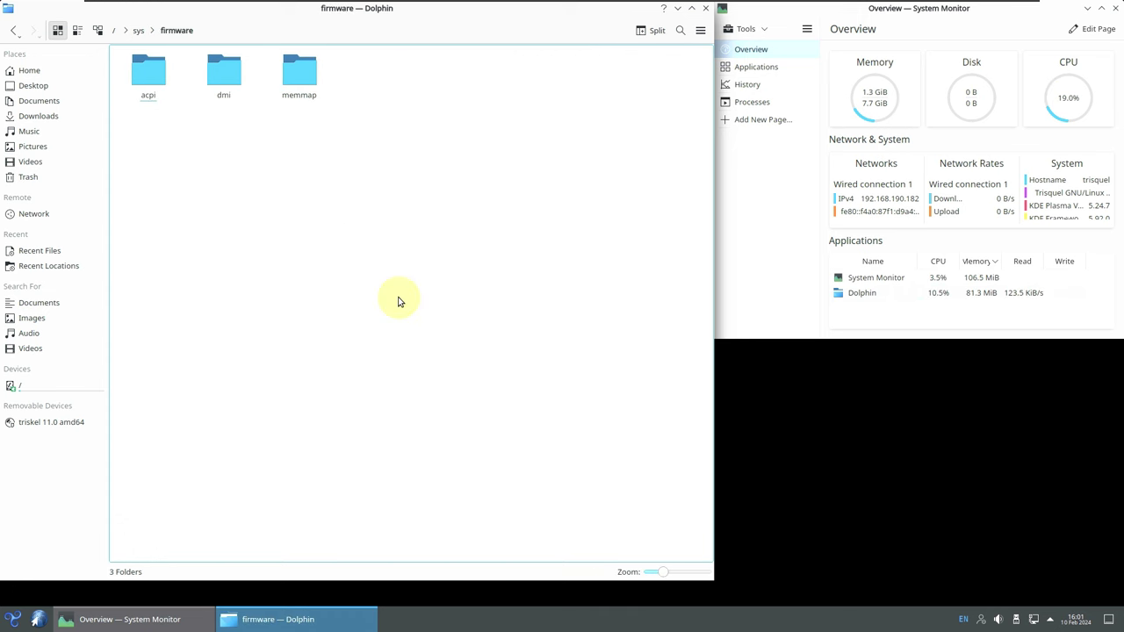
pyautogui.click(14, 33)
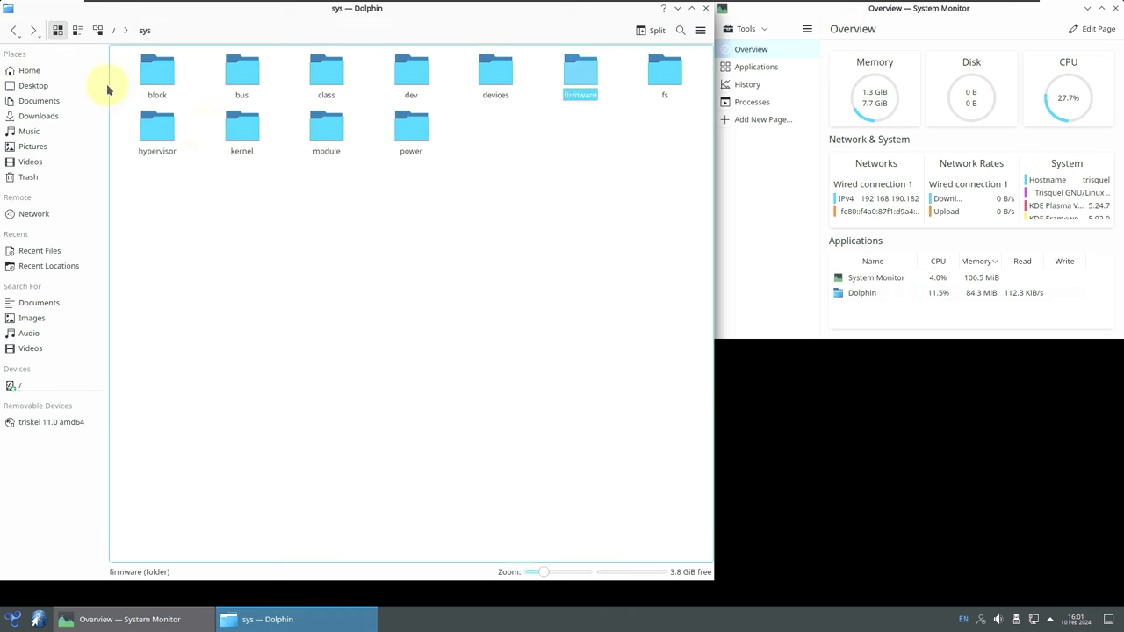
# Step: Inspect the sys/hypervisor folder and the root-level run folder, and return to the root directory
pyautogui.click(164, 134)
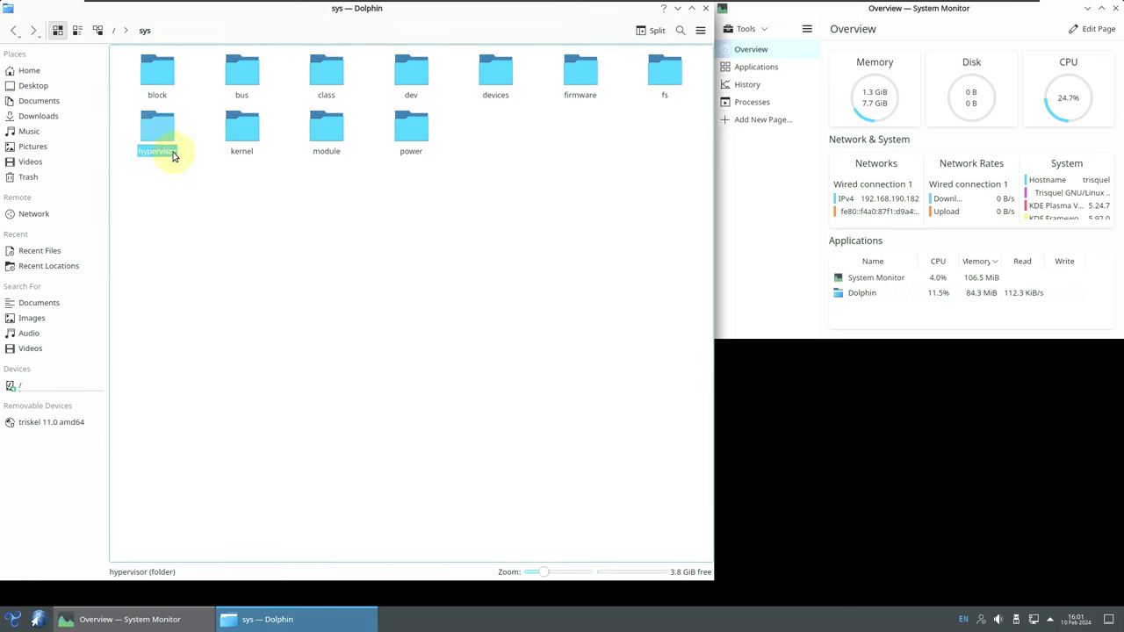
pyautogui.click(160, 132)
pyautogui.click(15, 33)
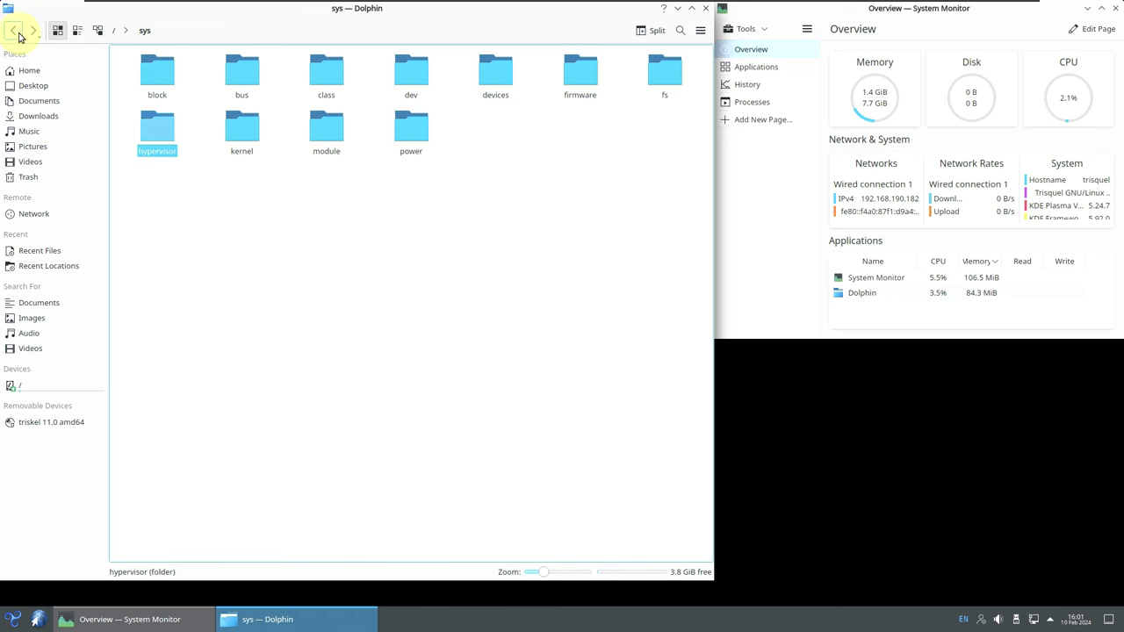
pyautogui.click(18, 36)
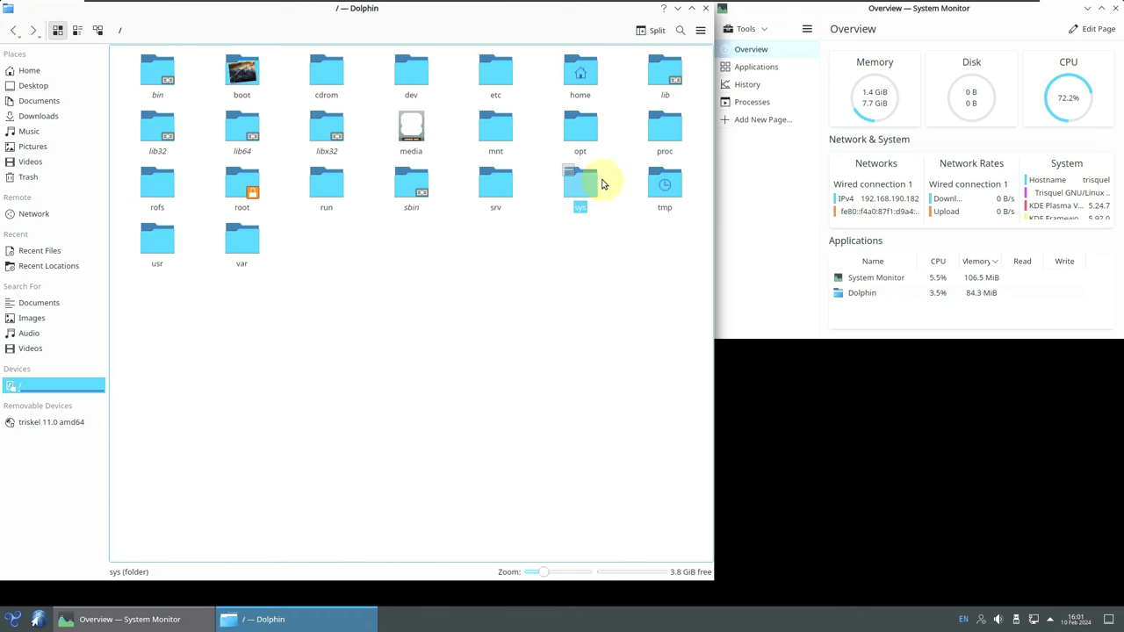
pyautogui.click(322, 191)
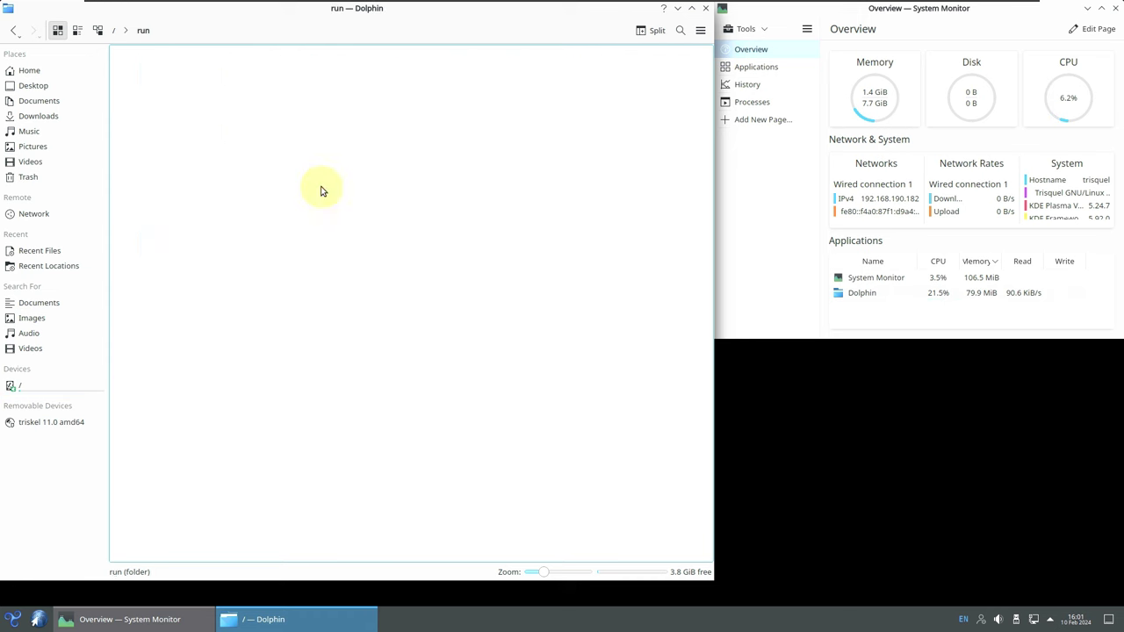
pyautogui.click(18, 36)
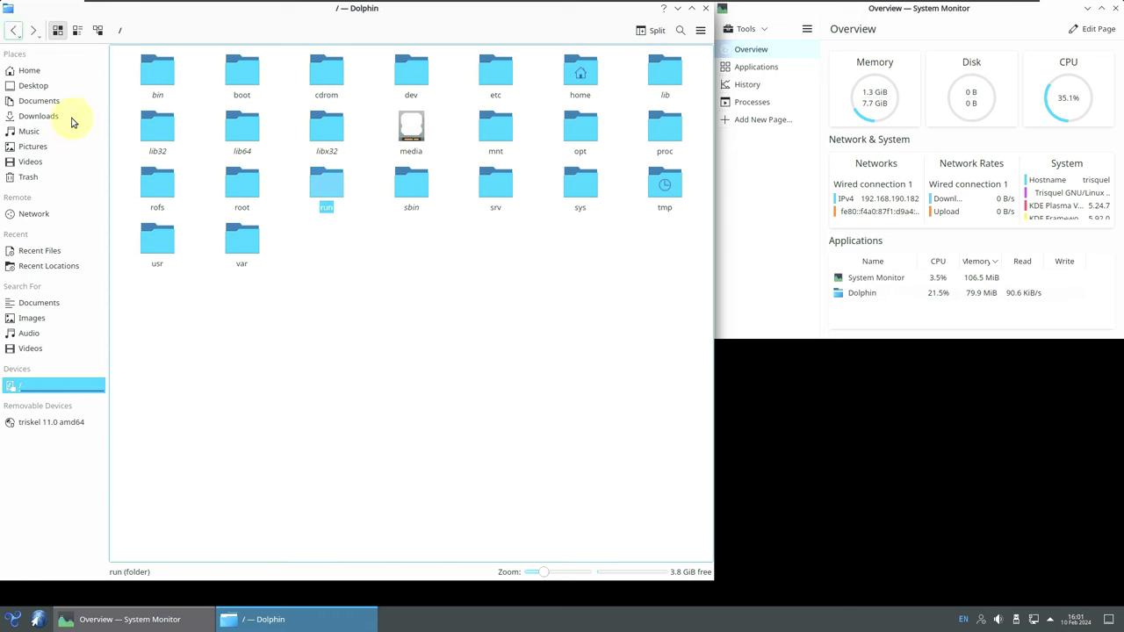
# Step: View Dolphin's version and license information and close the dialog
pyautogui.click(699, 30)
pyautogui.moveTo(732, 225)
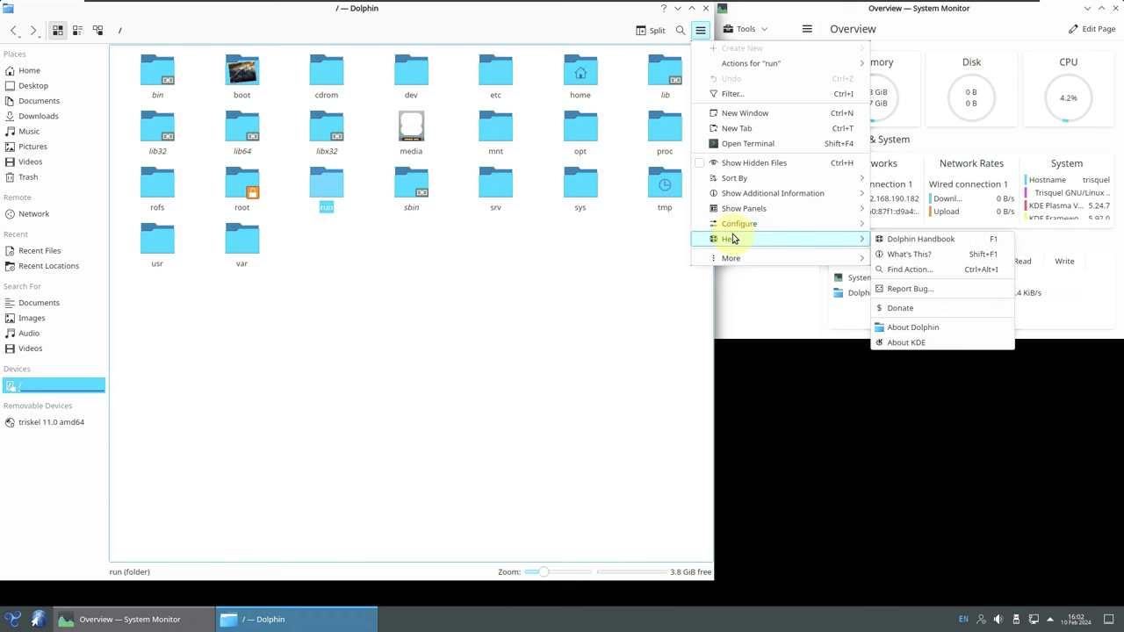
pyautogui.click(943, 327)
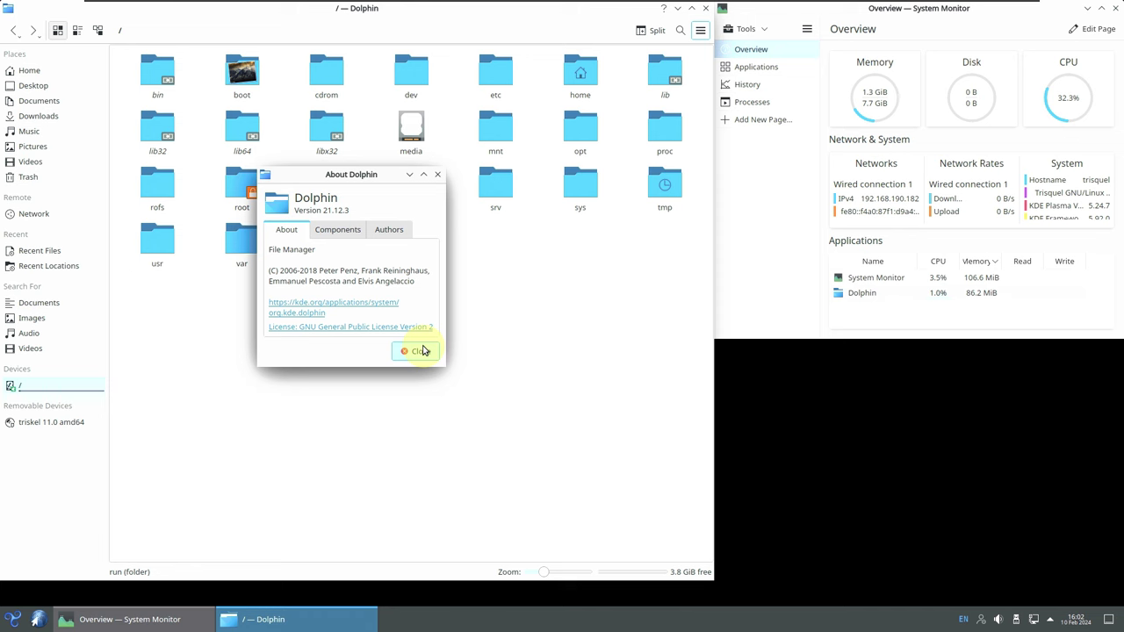
pyautogui.click(419, 351)
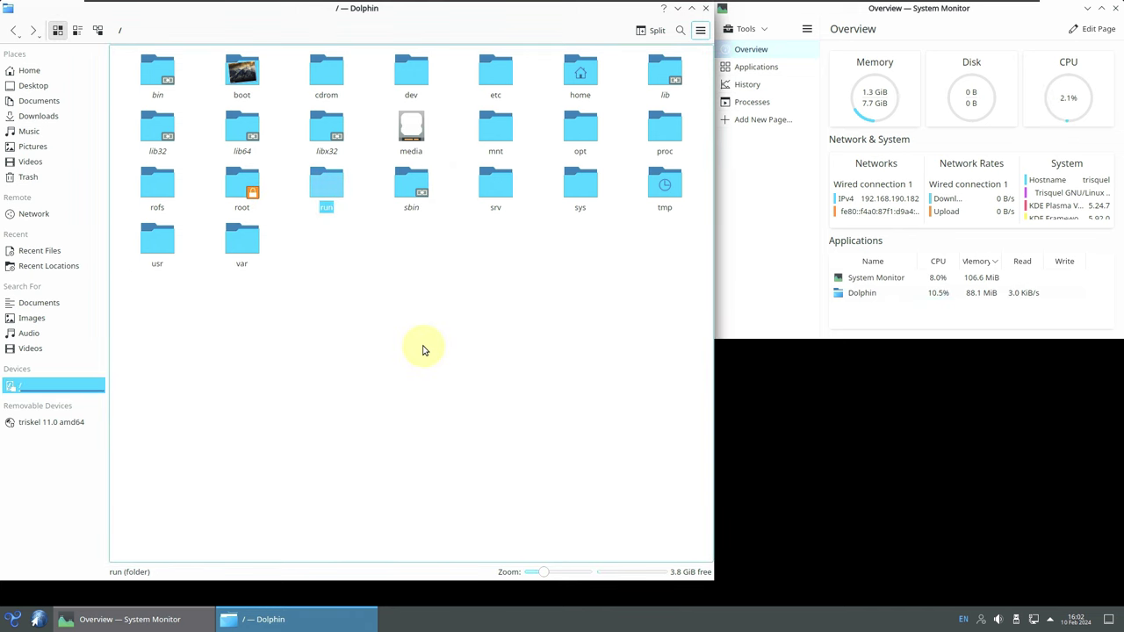
# Step: Review Dolphin's help, additional-information and panel options without changing any, and close the file manager
pyautogui.click(700, 32)
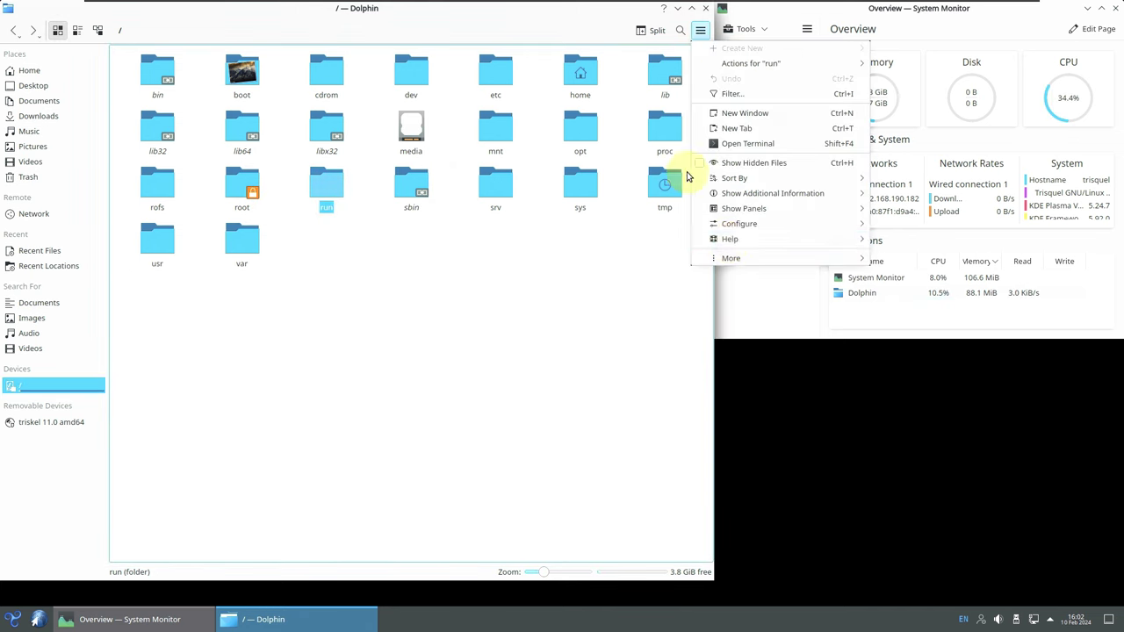
pyautogui.moveTo(728, 246)
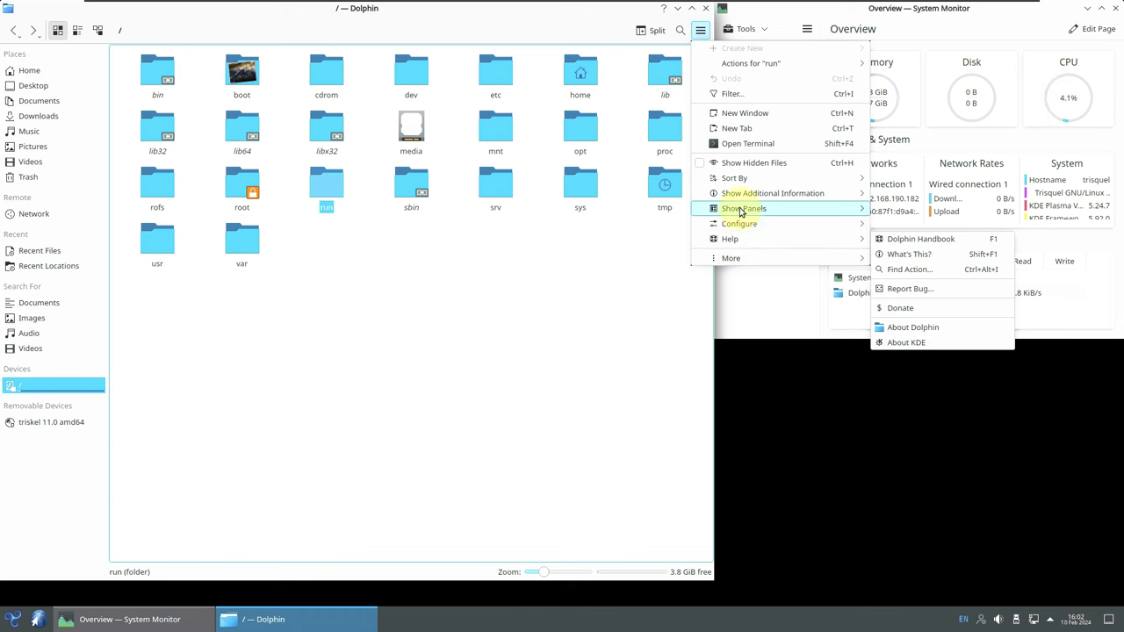
pyautogui.moveTo(741, 224)
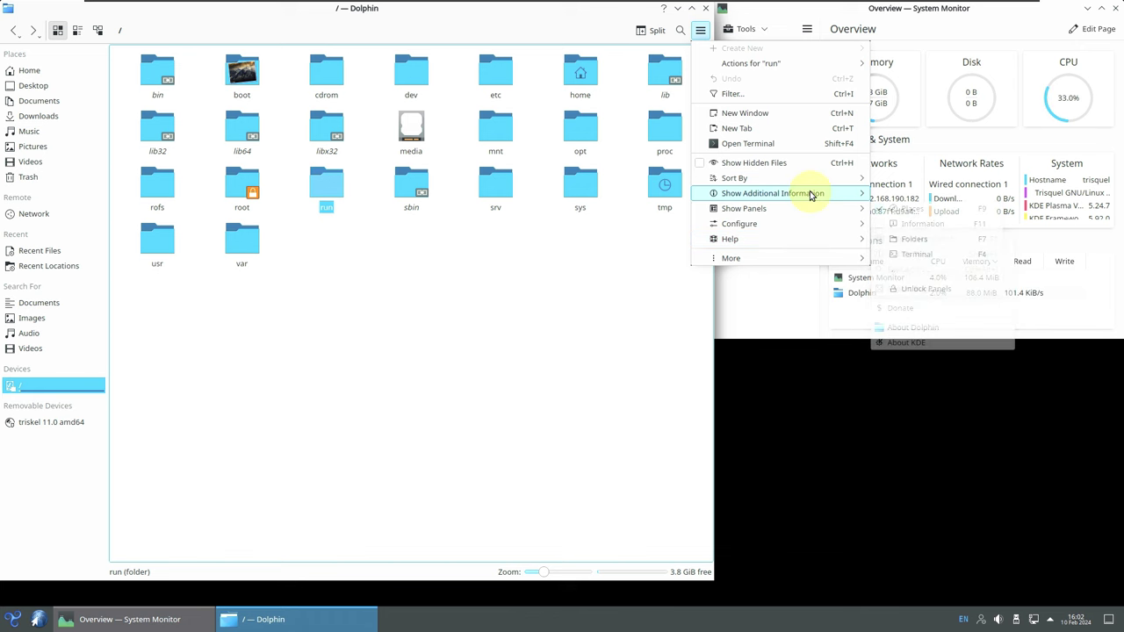
pyautogui.moveTo(780, 211)
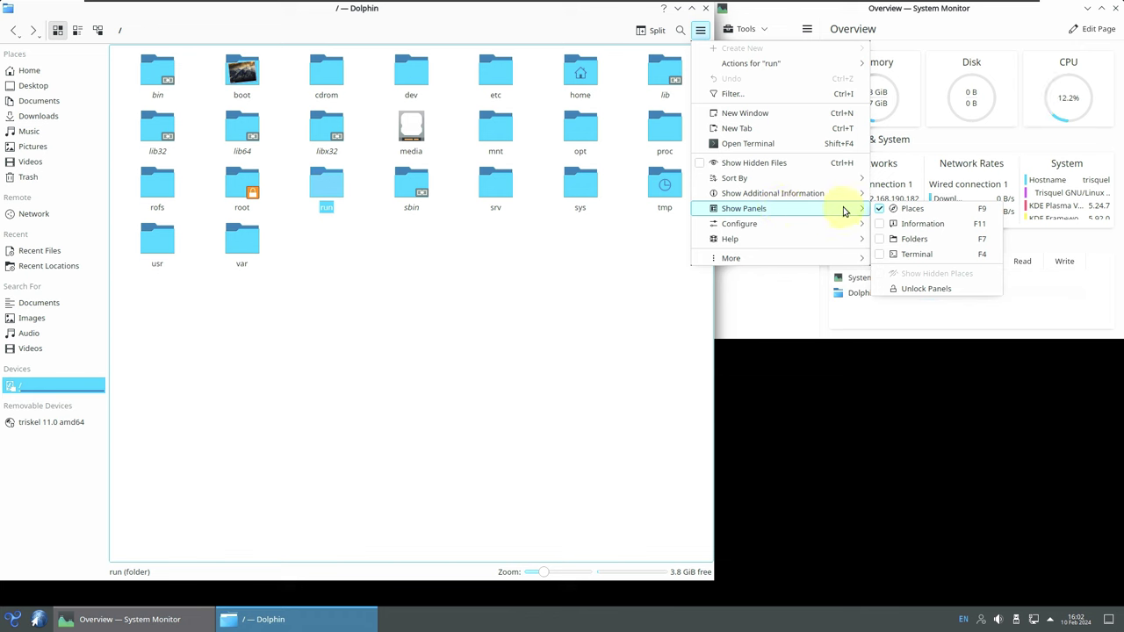
pyautogui.click(580, 246)
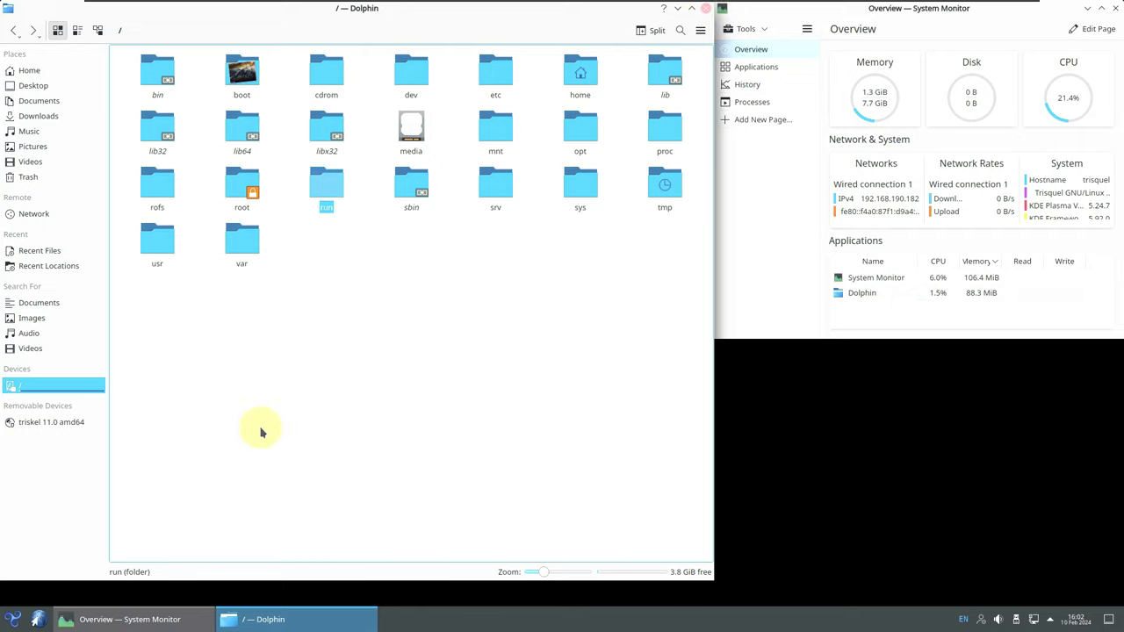
pyautogui.hotkey('ctrl', 'q')
# Step: Launch the graphics applications Gwenview and LibreOffice Draw
pyautogui.click(16, 619)
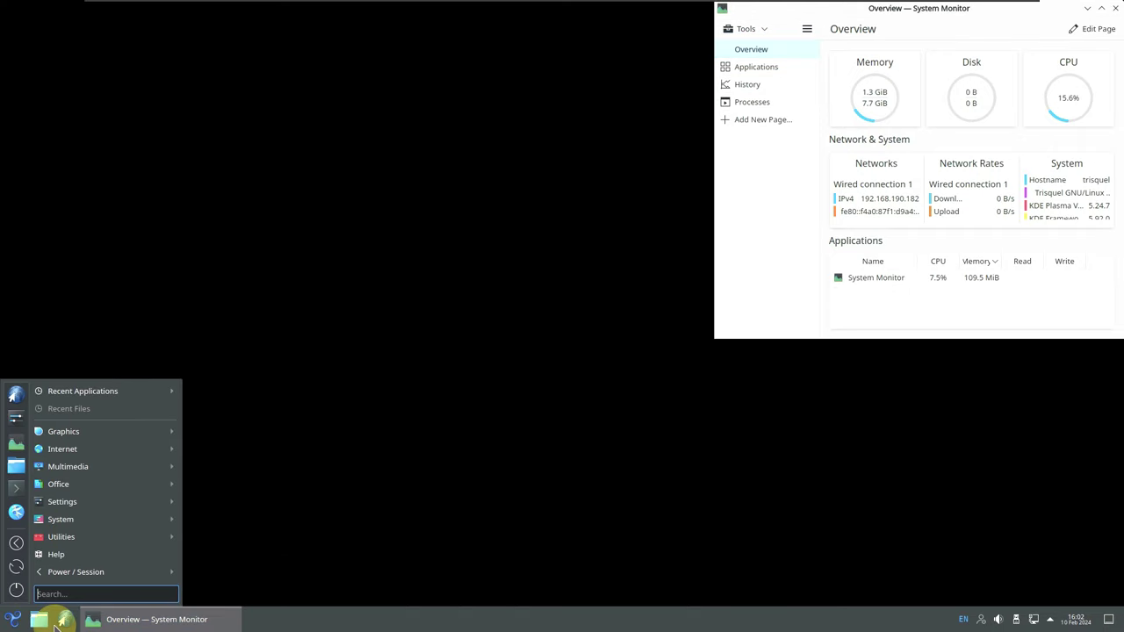
pyautogui.moveTo(103, 433)
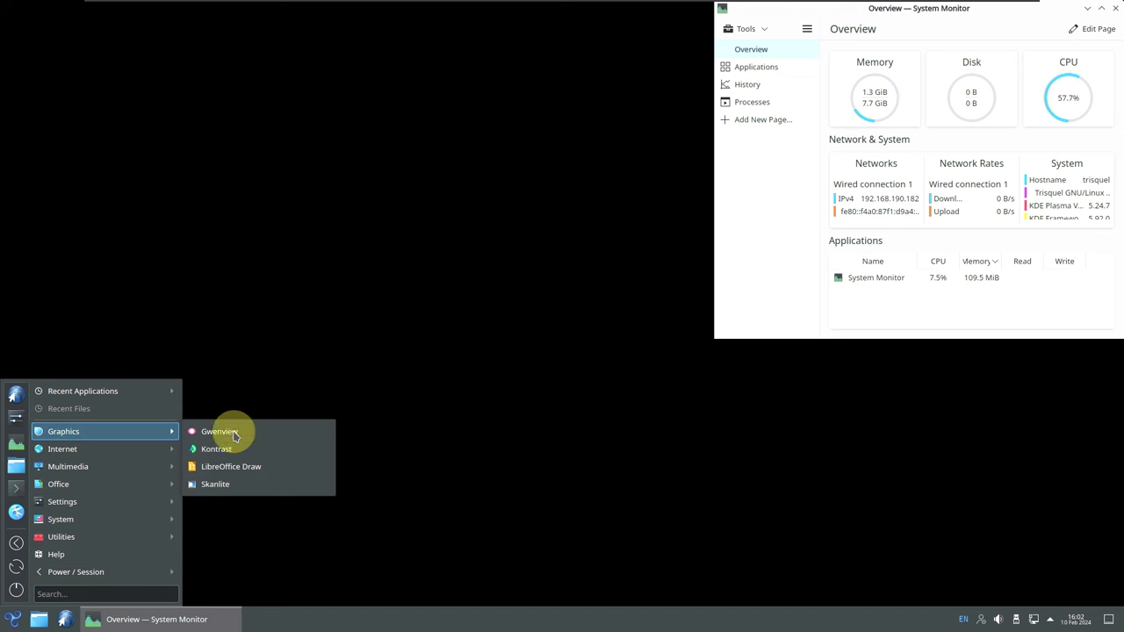
pyautogui.click(249, 432)
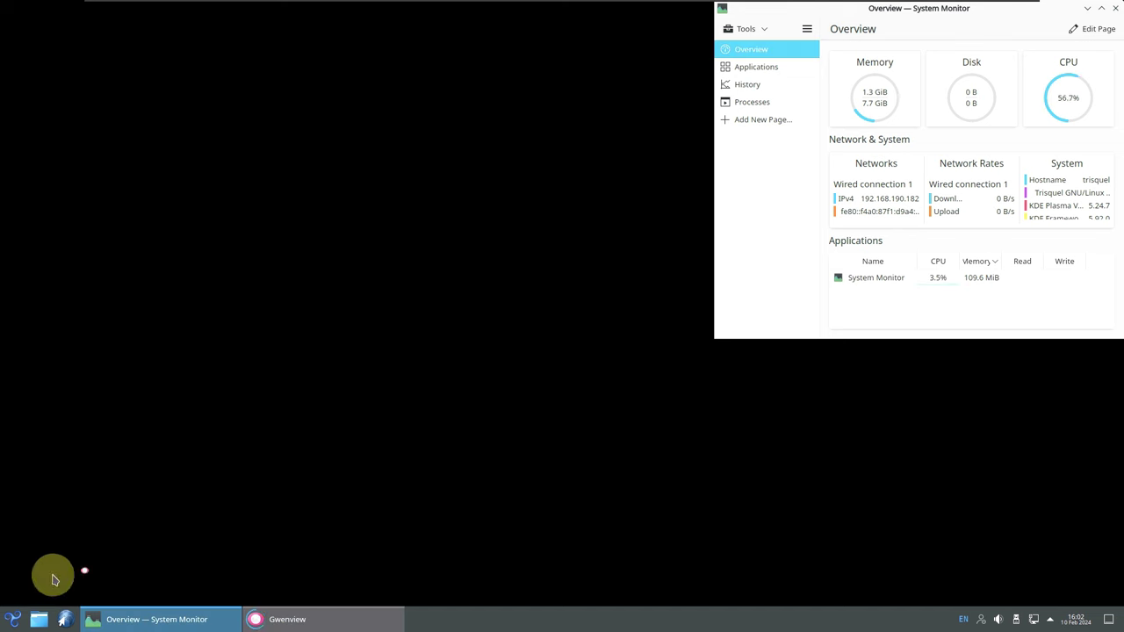
pyautogui.click(15, 619)
pyautogui.moveTo(64, 433)
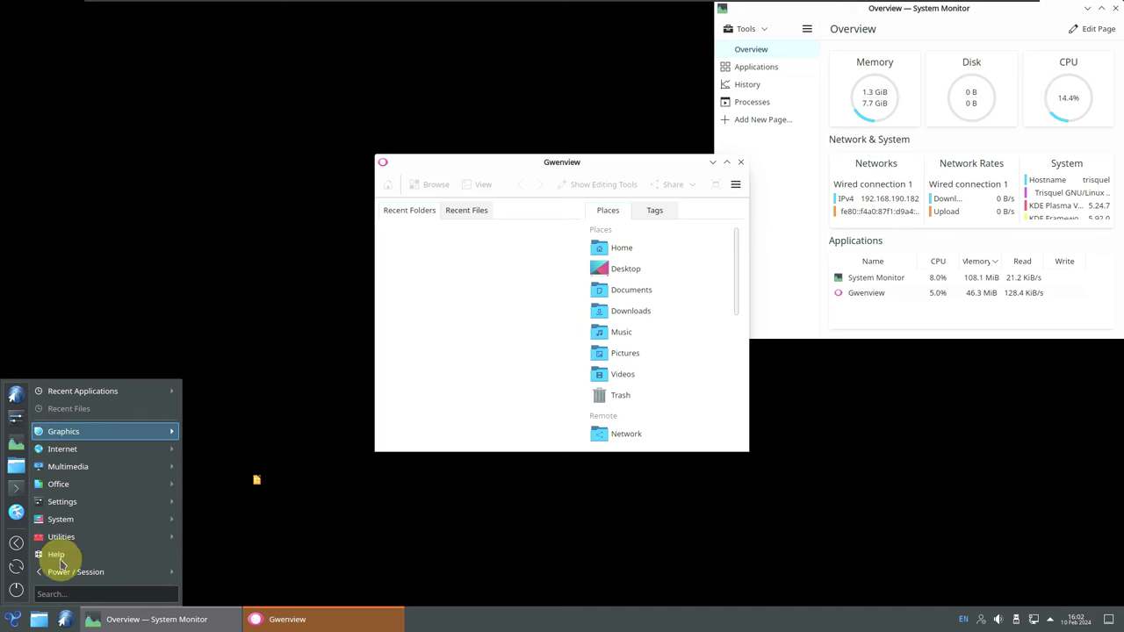
# Step: Launch the Kontrast contrast checker and the Skanlite scanning application from the installed graphics programs
pyautogui.click(12, 619)
pyautogui.click(12, 619)
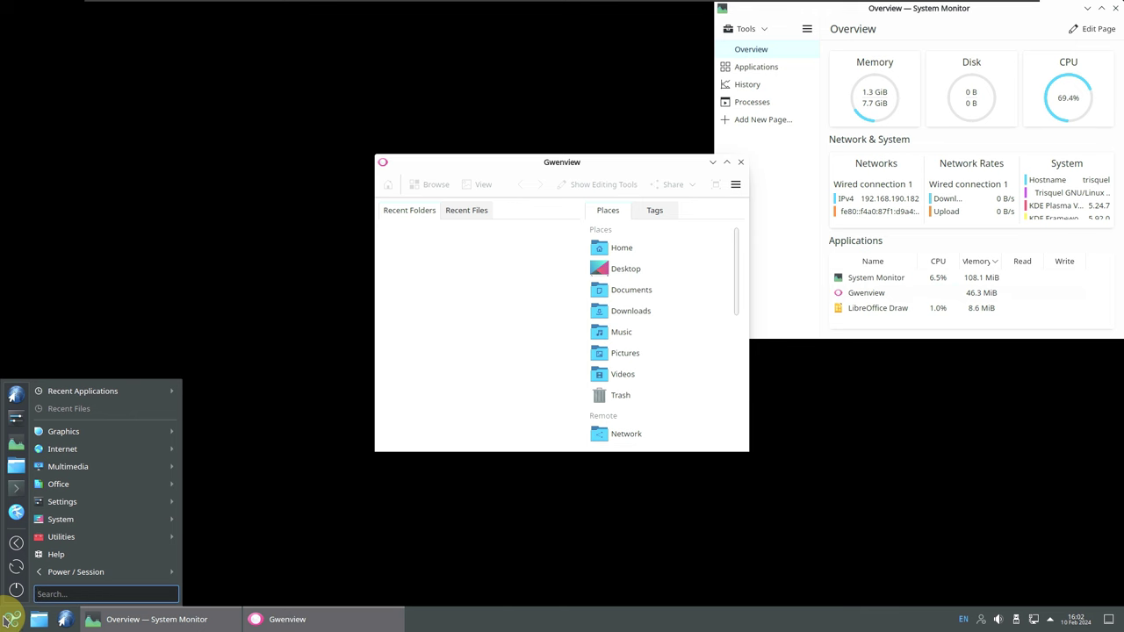
pyautogui.moveTo(107, 438)
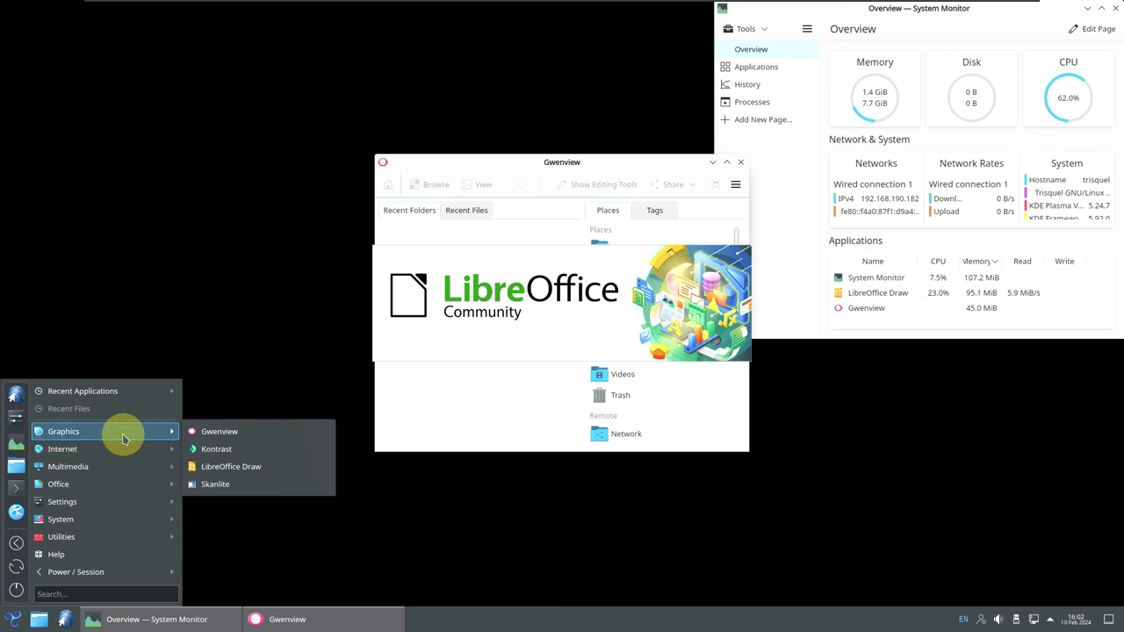
pyautogui.click(266, 448)
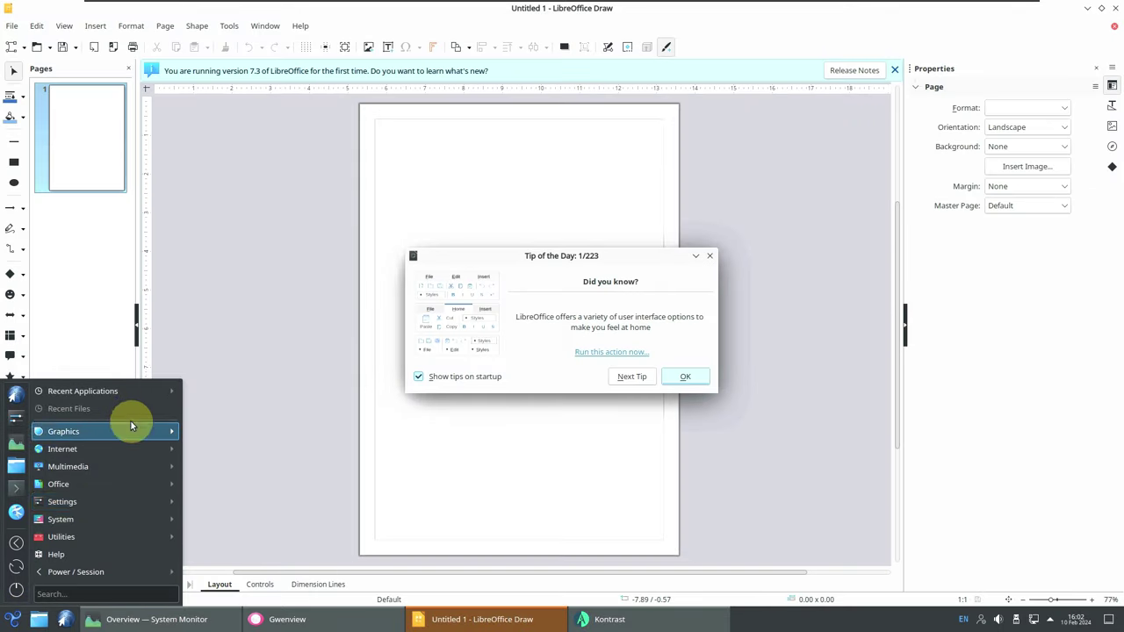
pyautogui.click(13, 619)
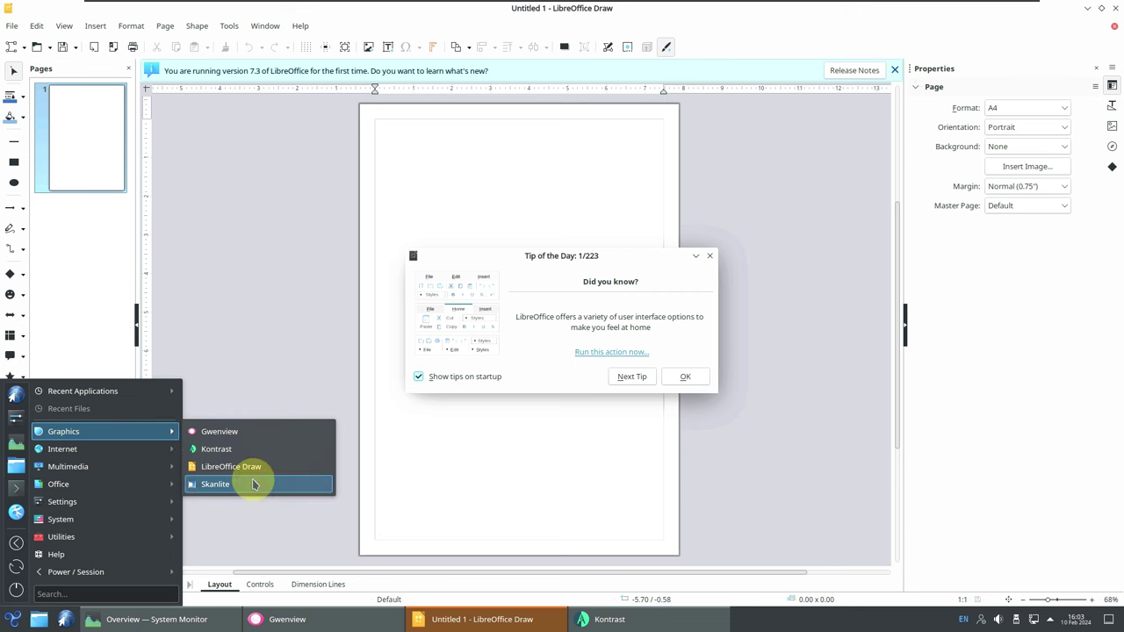
pyautogui.click(245, 487)
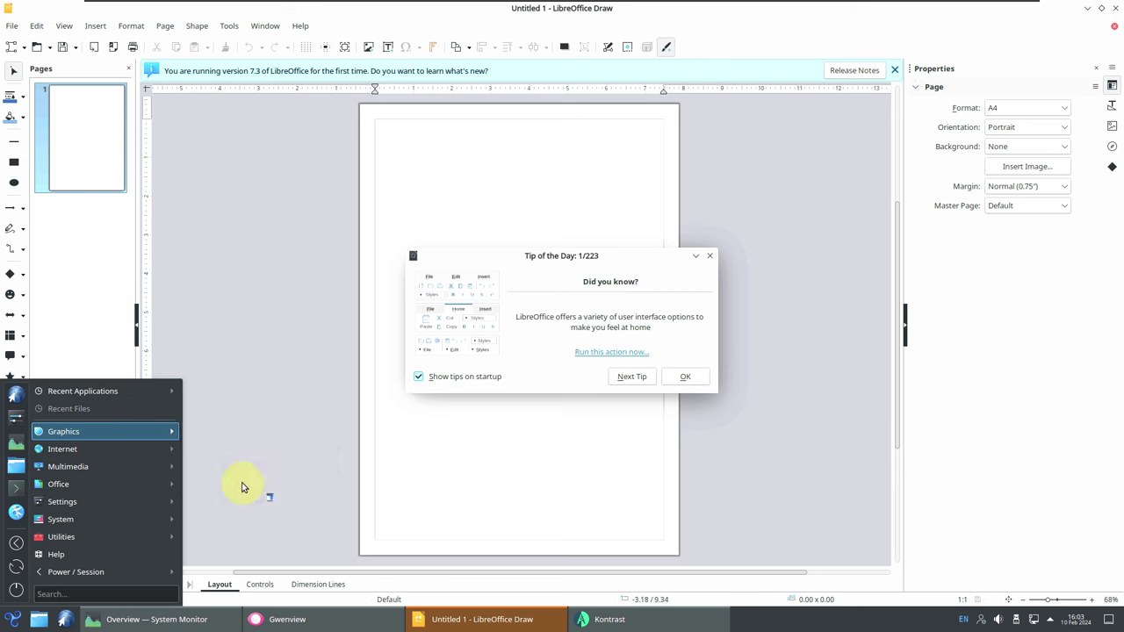
# Step: Start the Abrowser web browser and the Jami communication client from the installed internet applications
pyautogui.click(11, 622)
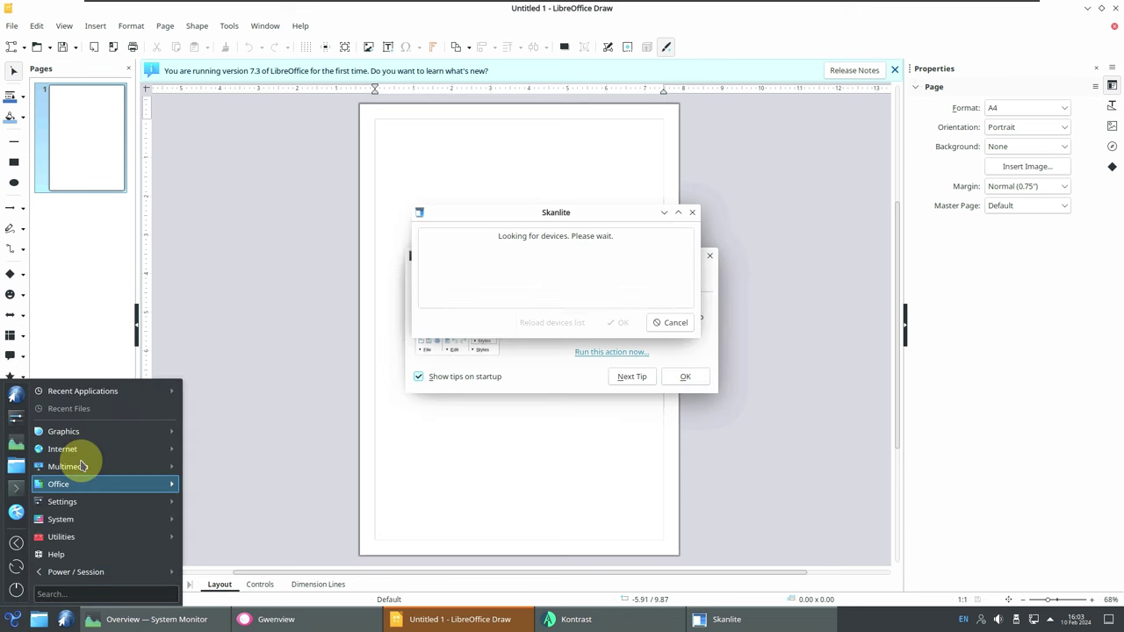
pyautogui.moveTo(75, 449)
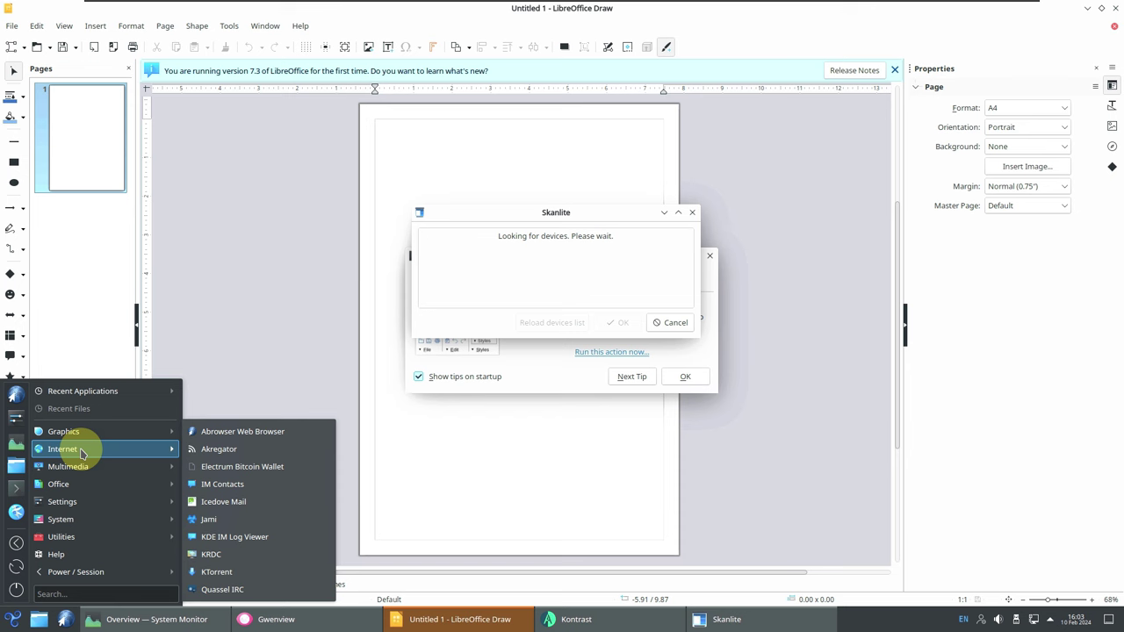
pyautogui.click(248, 436)
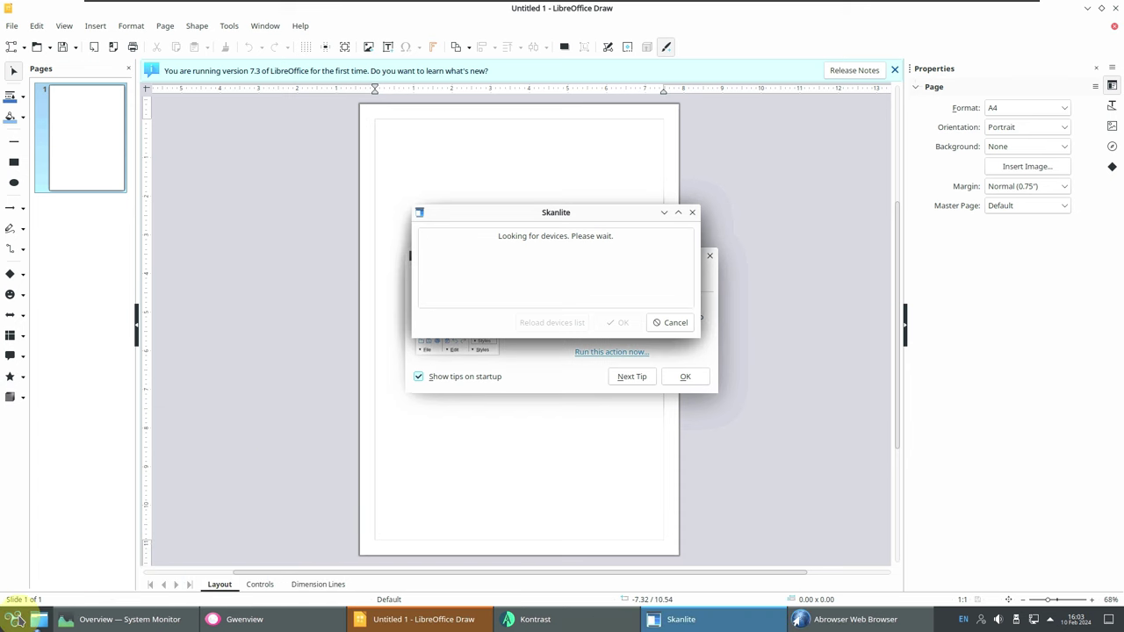
pyautogui.click(14, 619)
pyautogui.moveTo(148, 450)
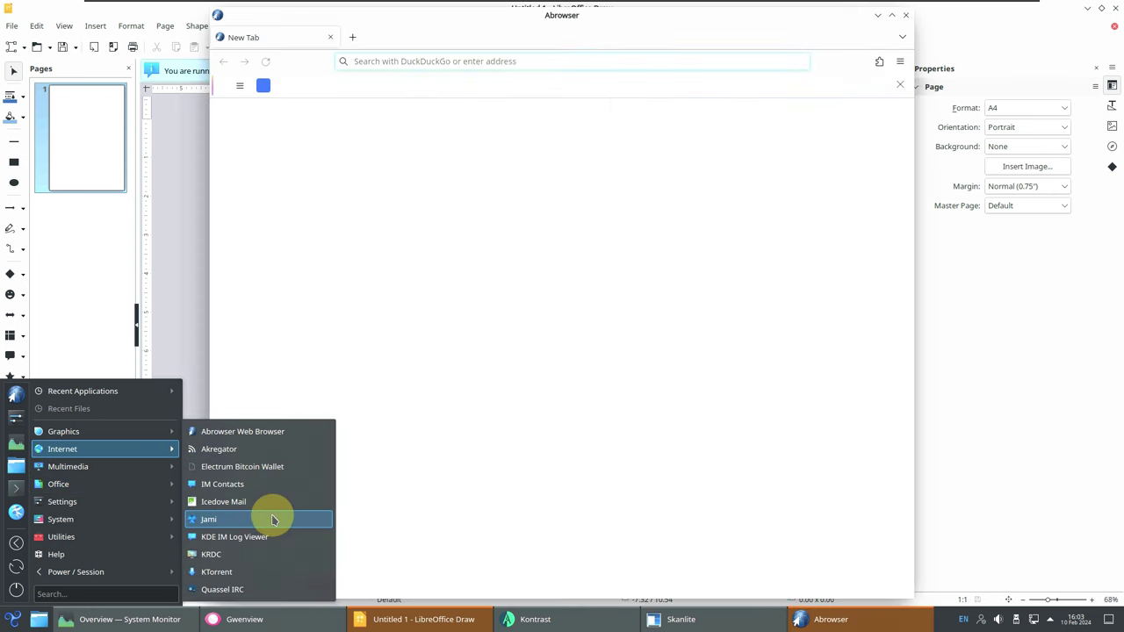
pyautogui.click(272, 519)
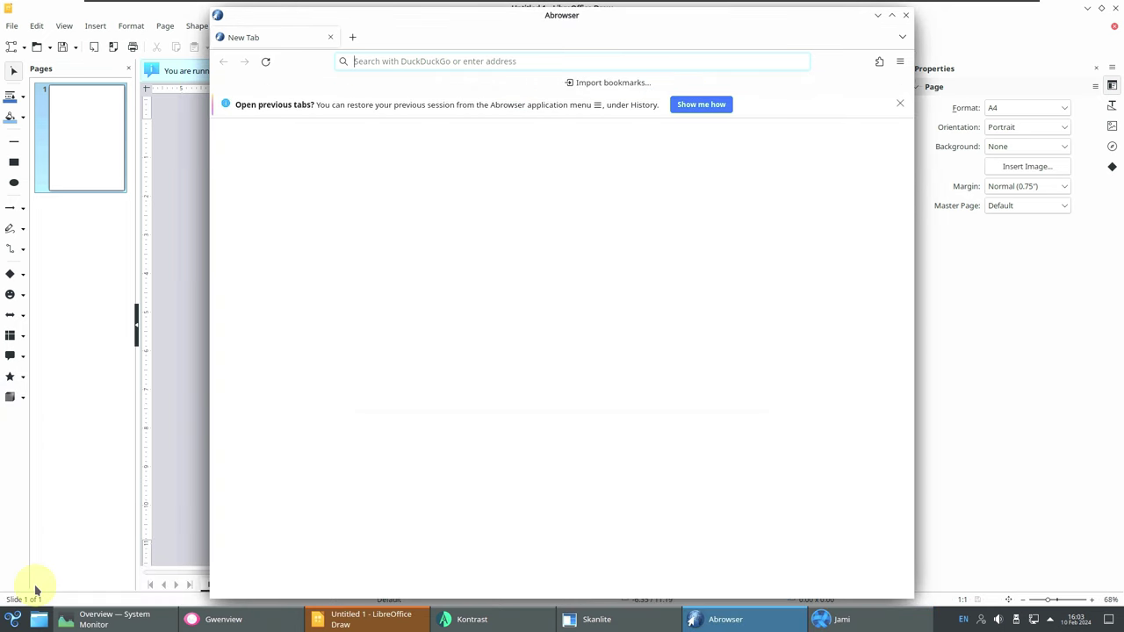
# Step: Start the Icedove Mail client and the Quassel IRC chat client from the installed internet applications
pyautogui.click(12, 619)
pyautogui.moveTo(80, 448)
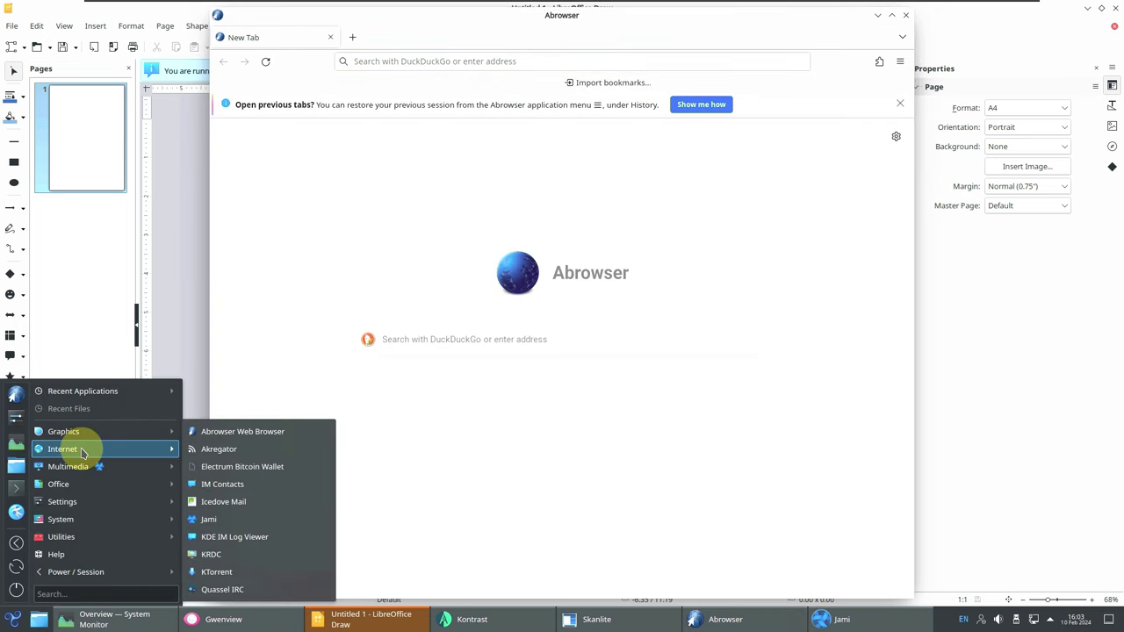
pyautogui.click(253, 504)
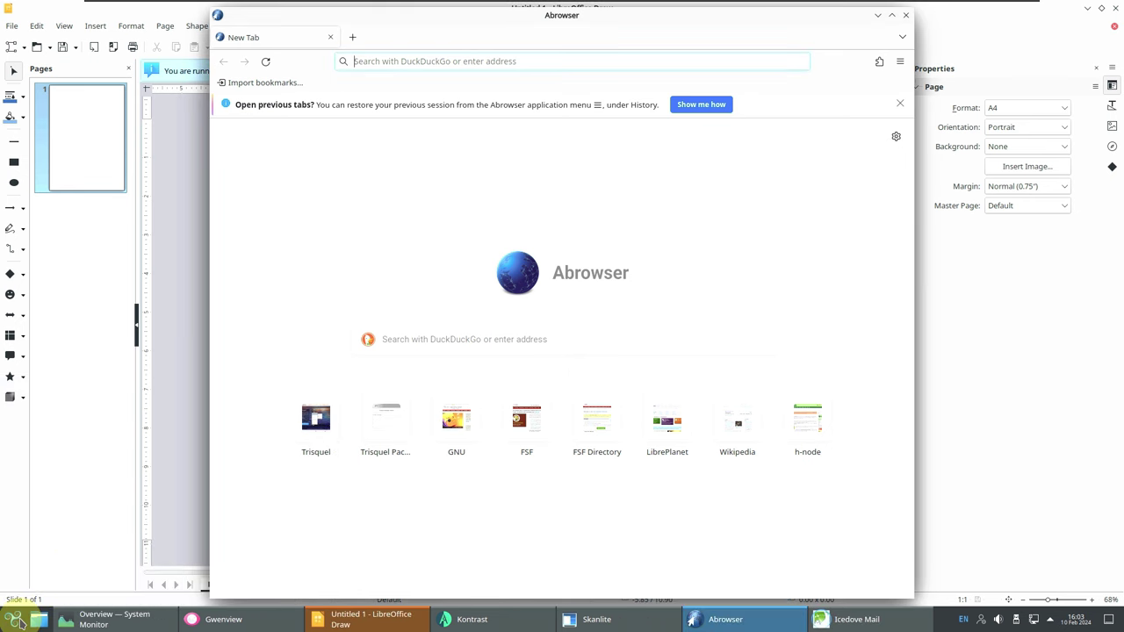
pyautogui.click(17, 622)
pyautogui.moveTo(72, 454)
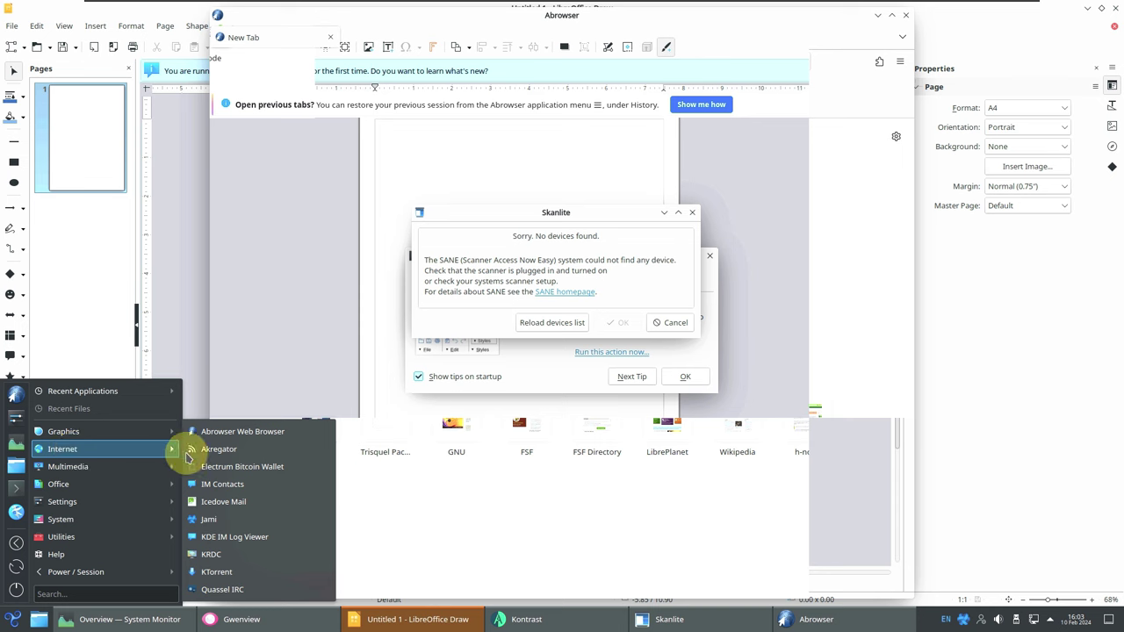
pyautogui.click(224, 589)
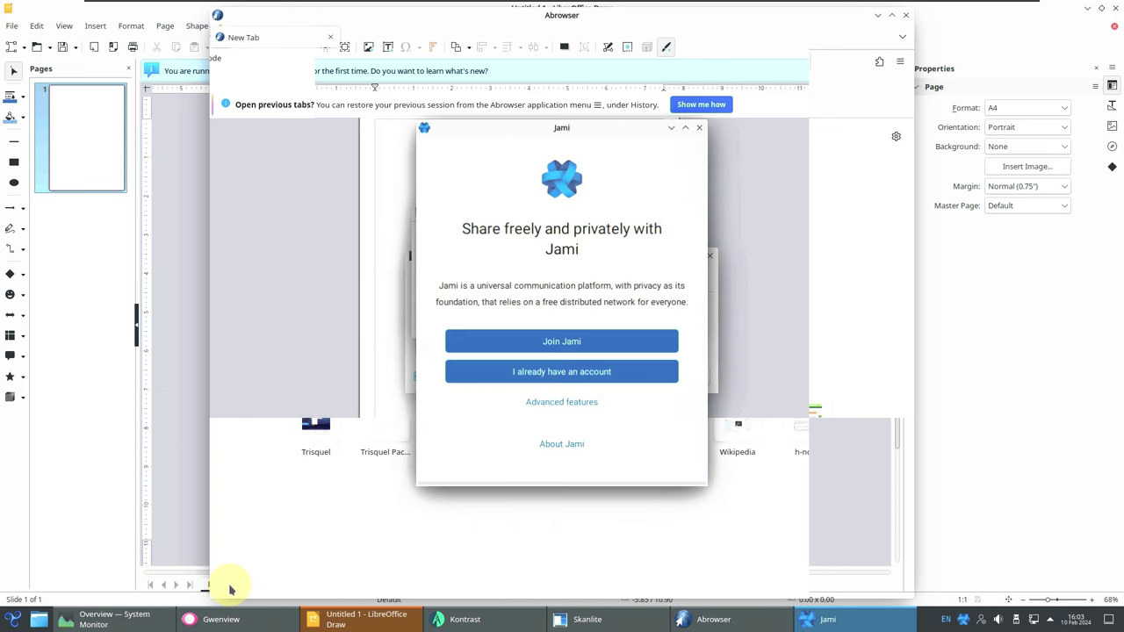
pyautogui.click(15, 623)
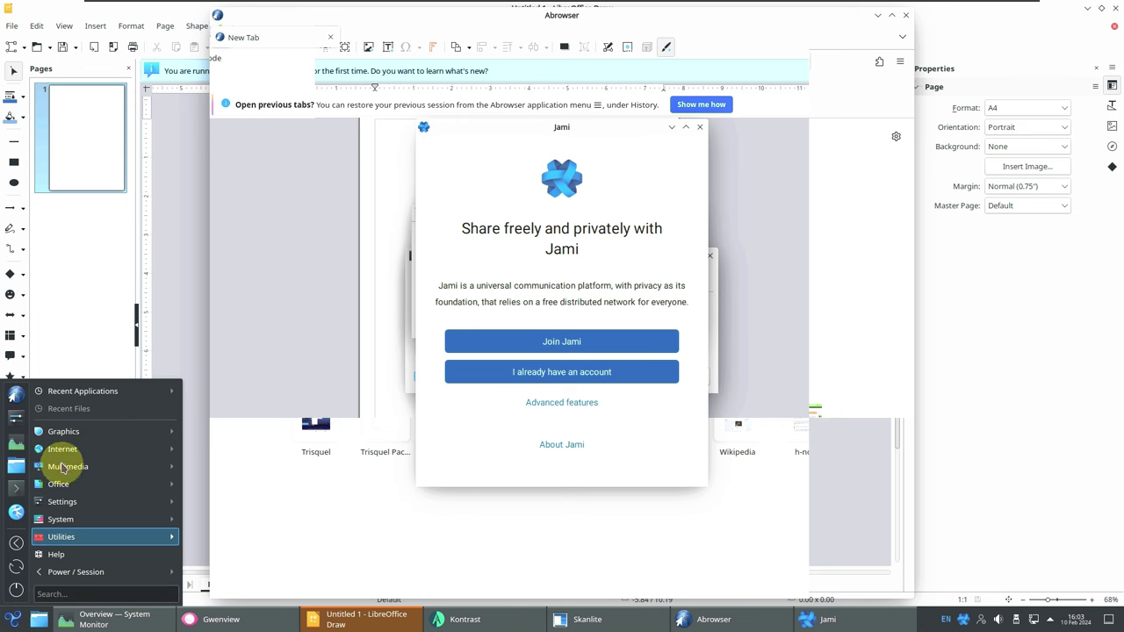
pyautogui.moveTo(63, 454)
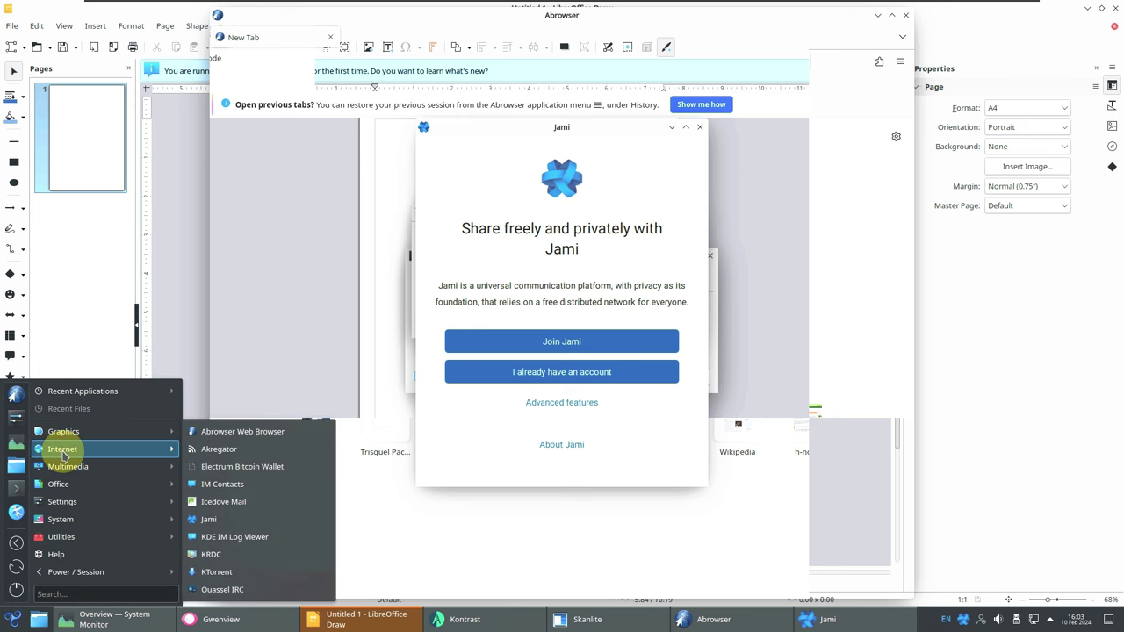
pyautogui.click(256, 589)
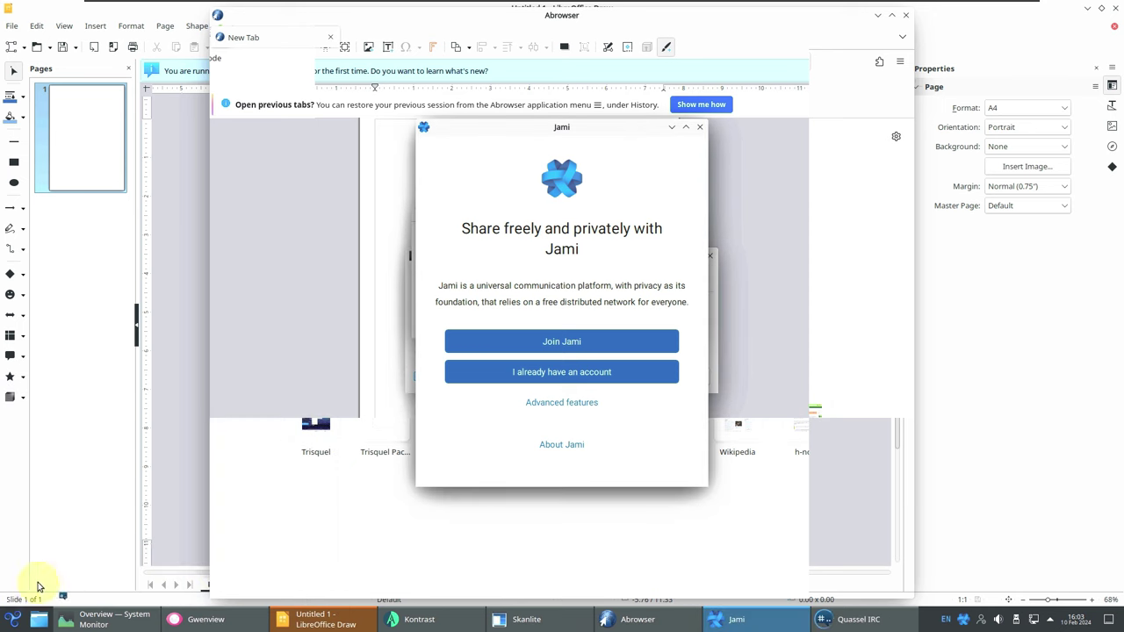
# Step: Launch the Elisa music player and the K3b disc-burning tool from the installed multimedia applications
pyautogui.click(12, 619)
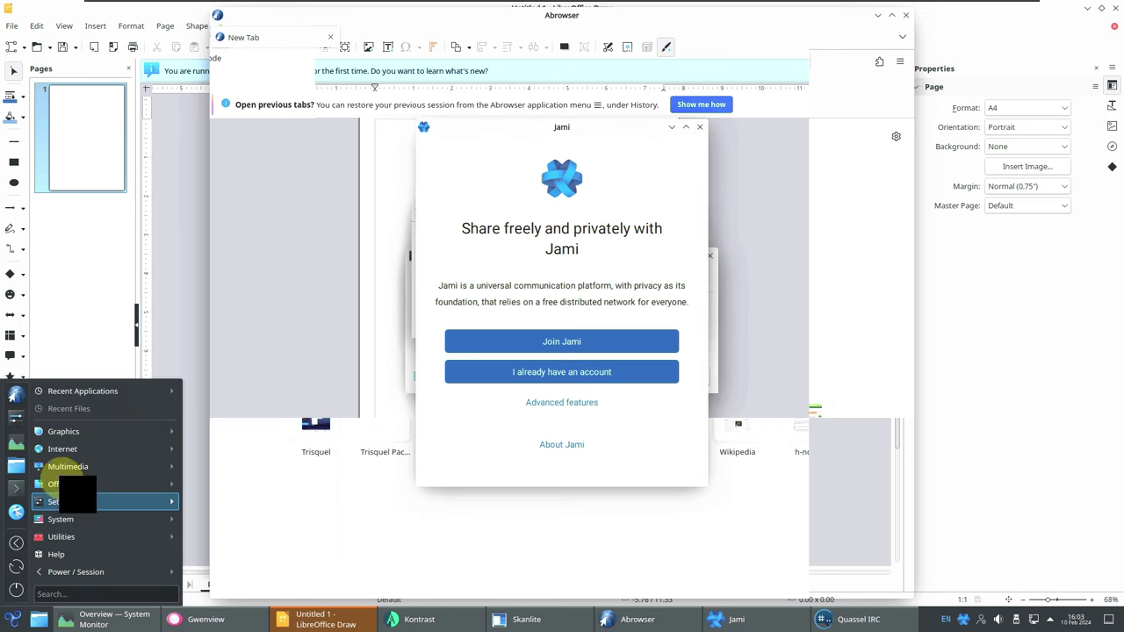
pyautogui.moveTo(64, 474)
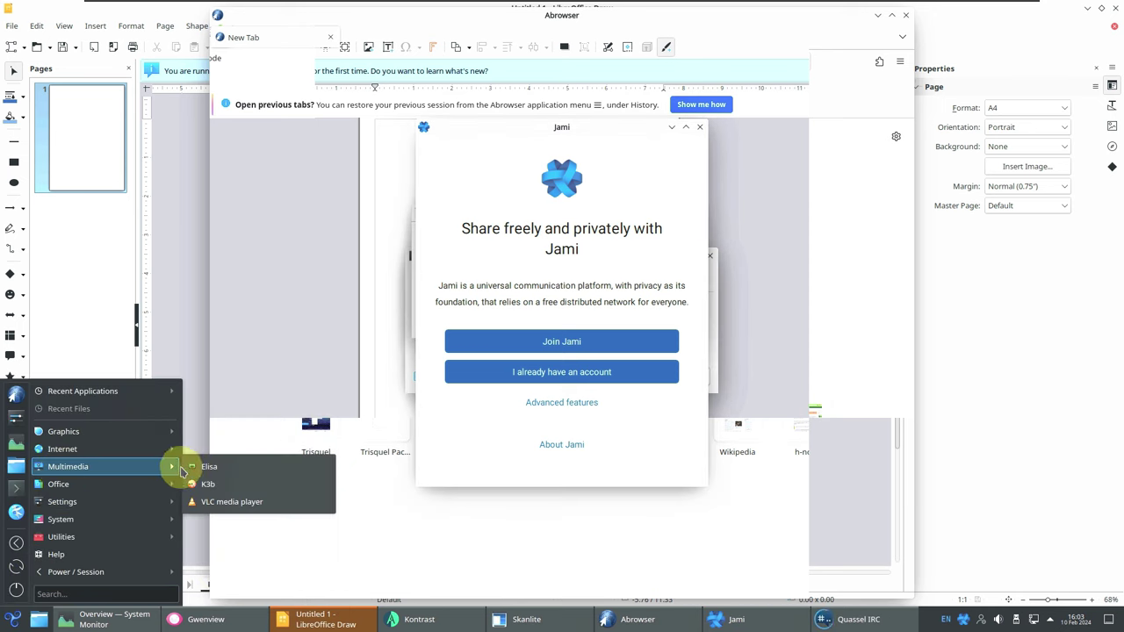
pyautogui.click(21, 613)
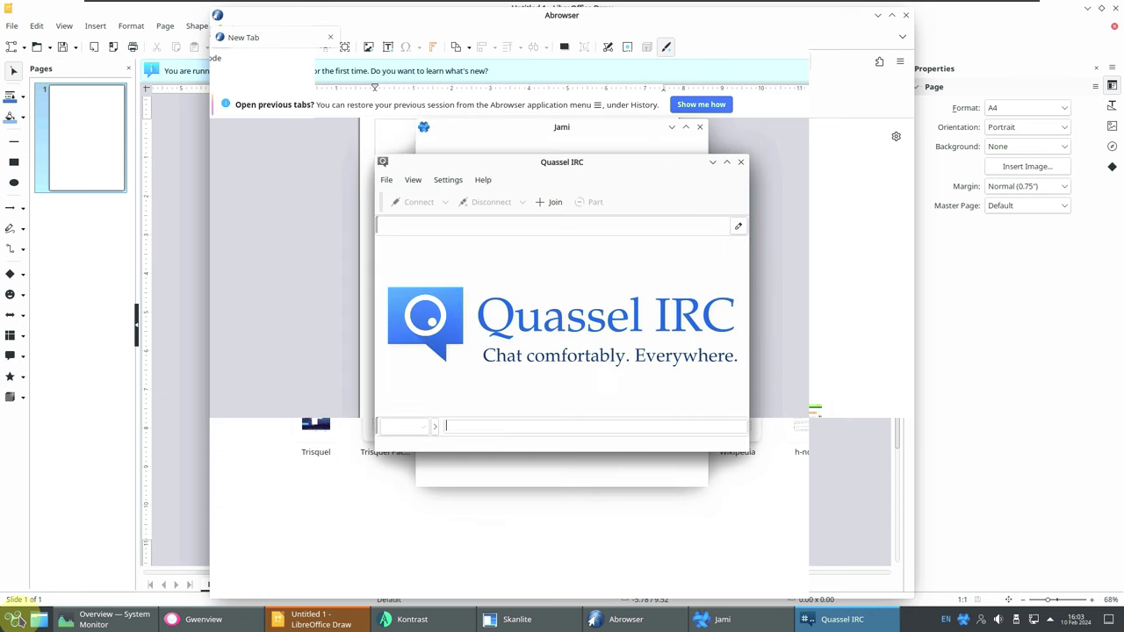
pyautogui.click(14, 619)
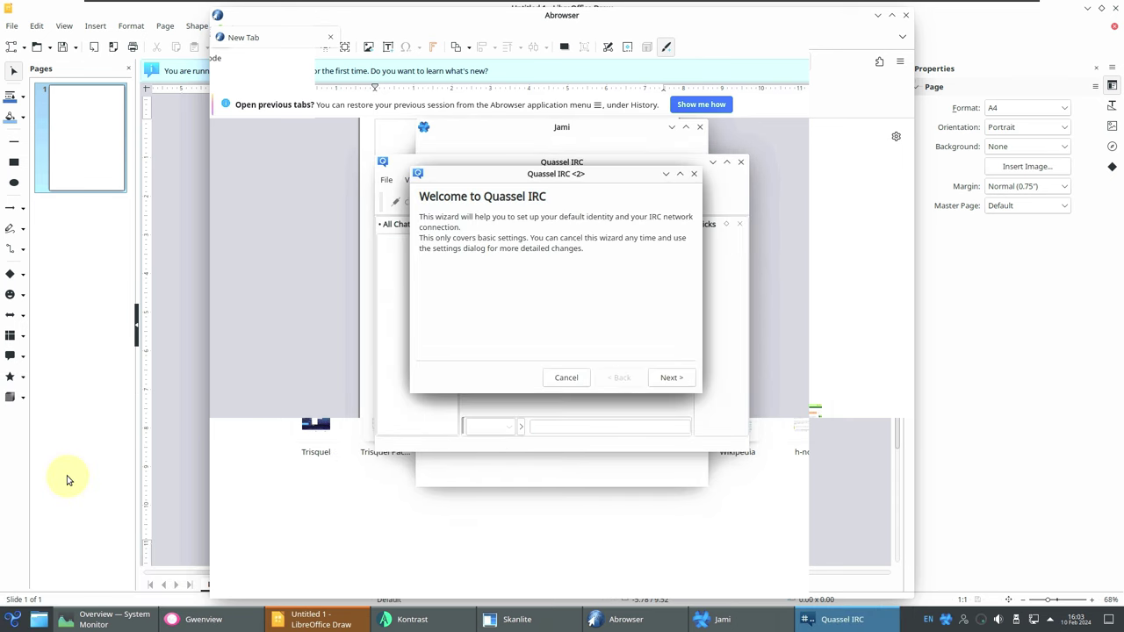
pyautogui.click(15, 620)
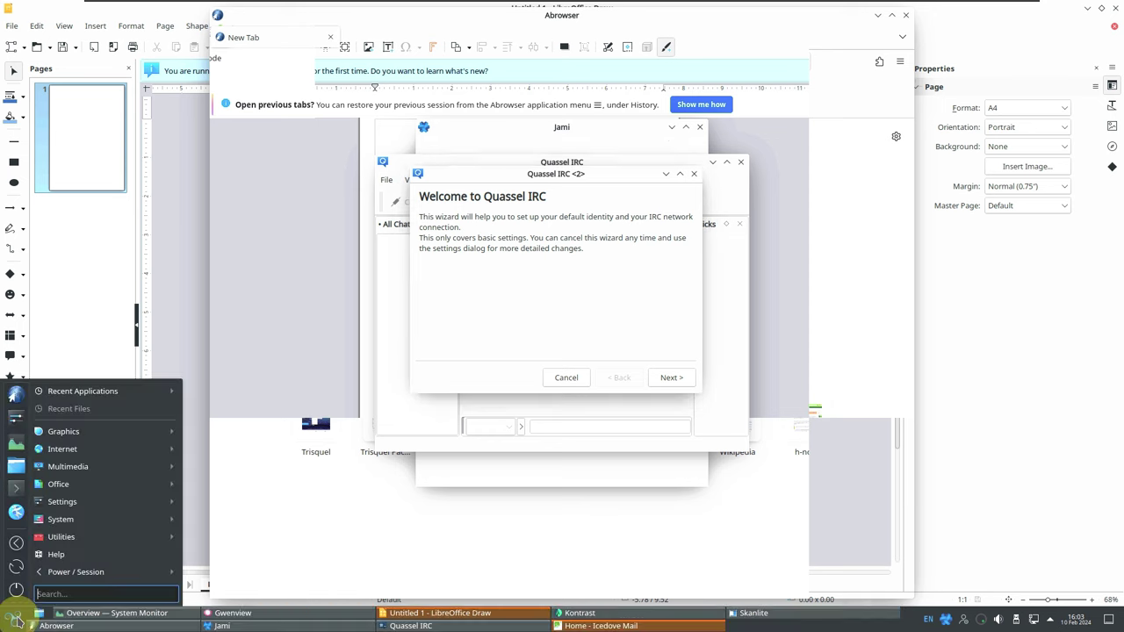
pyautogui.moveTo(72, 470)
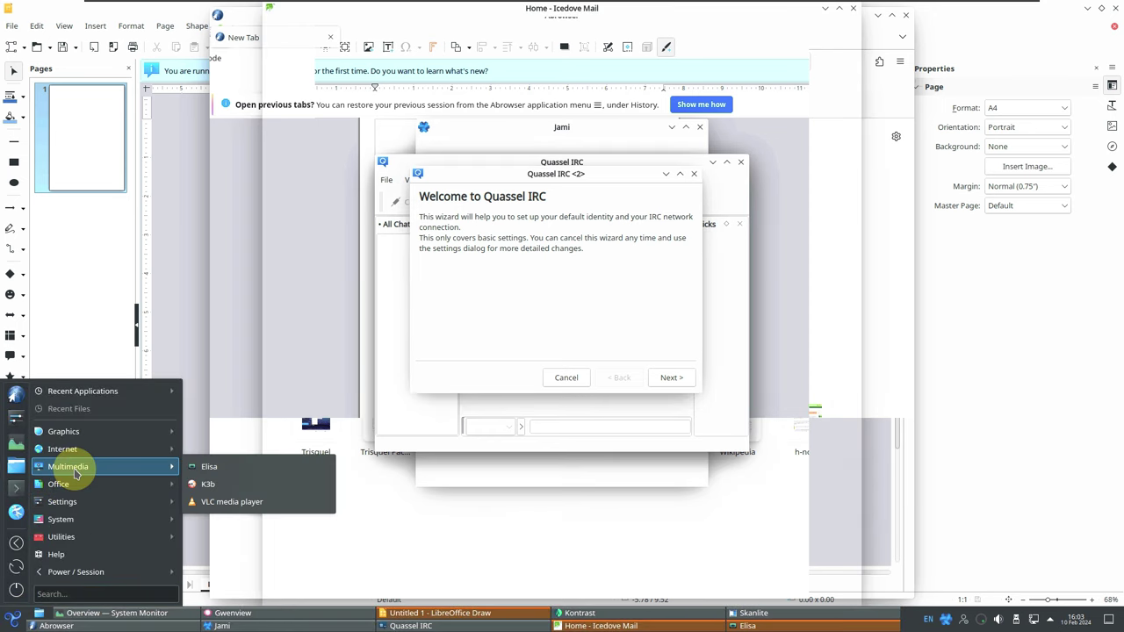
pyautogui.click(220, 486)
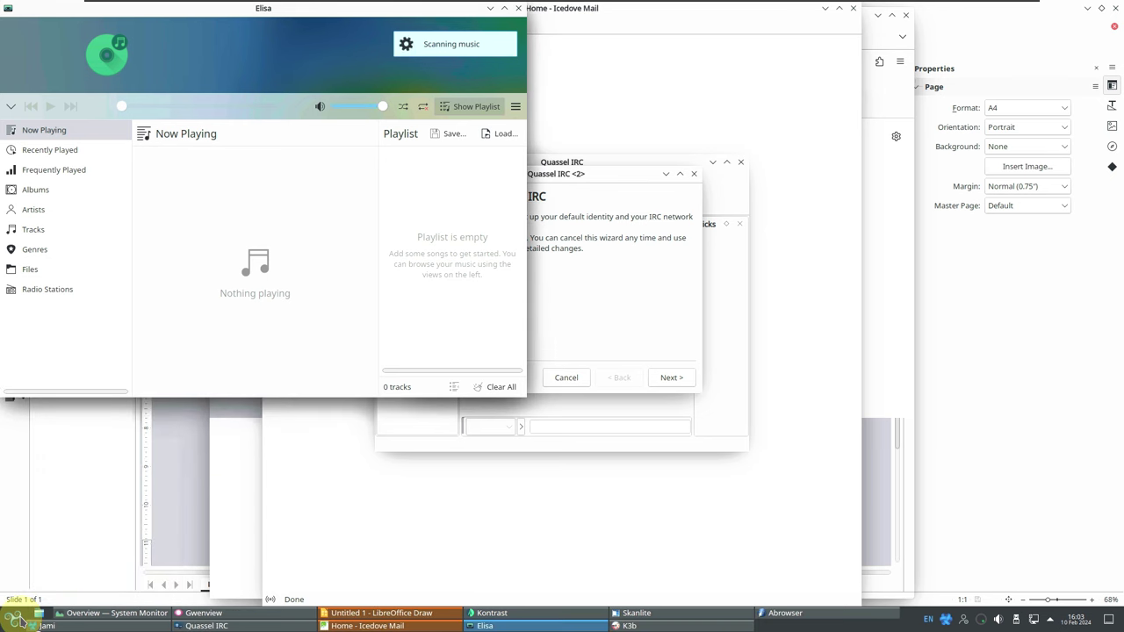
# Step: Launch VLC media player from the installed multimedia applications
pyautogui.click(14, 619)
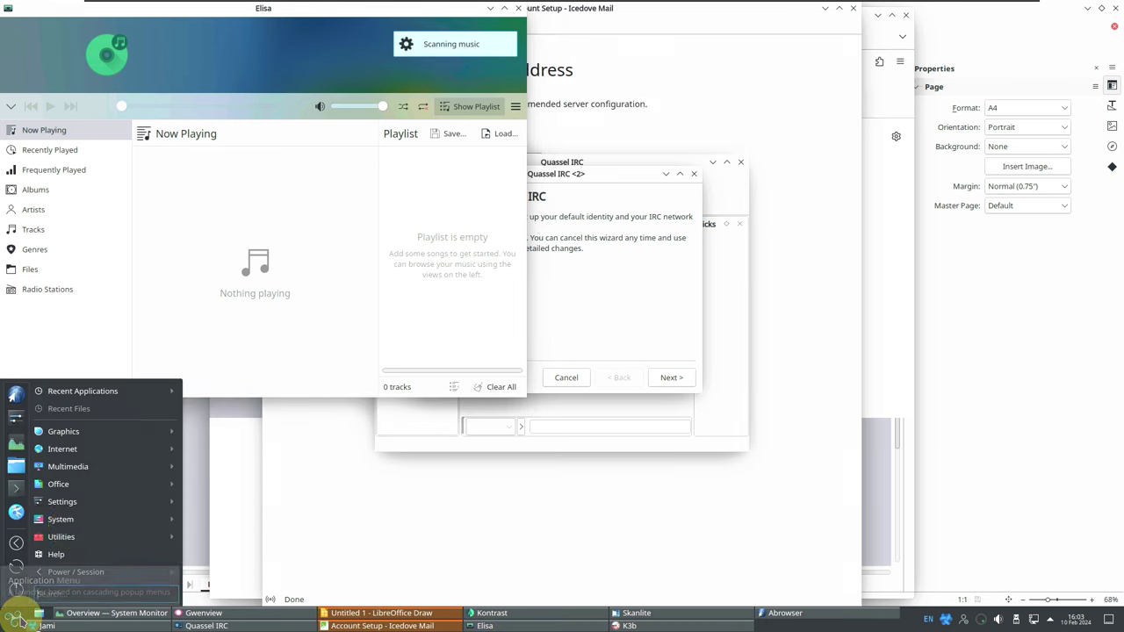
pyautogui.moveTo(96, 466)
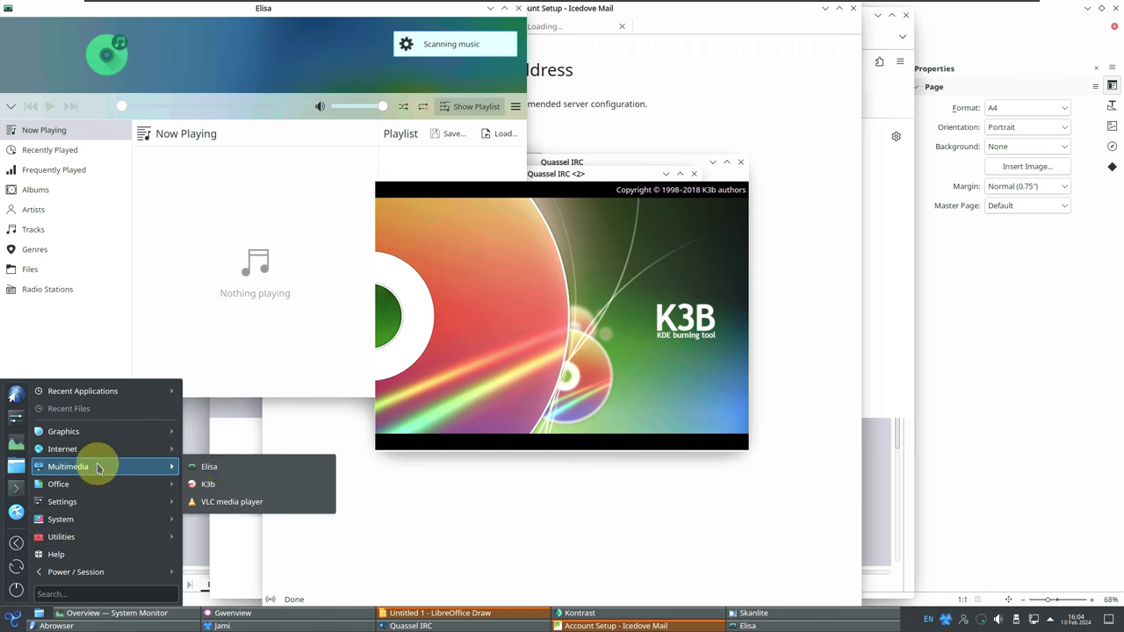
pyautogui.click(251, 508)
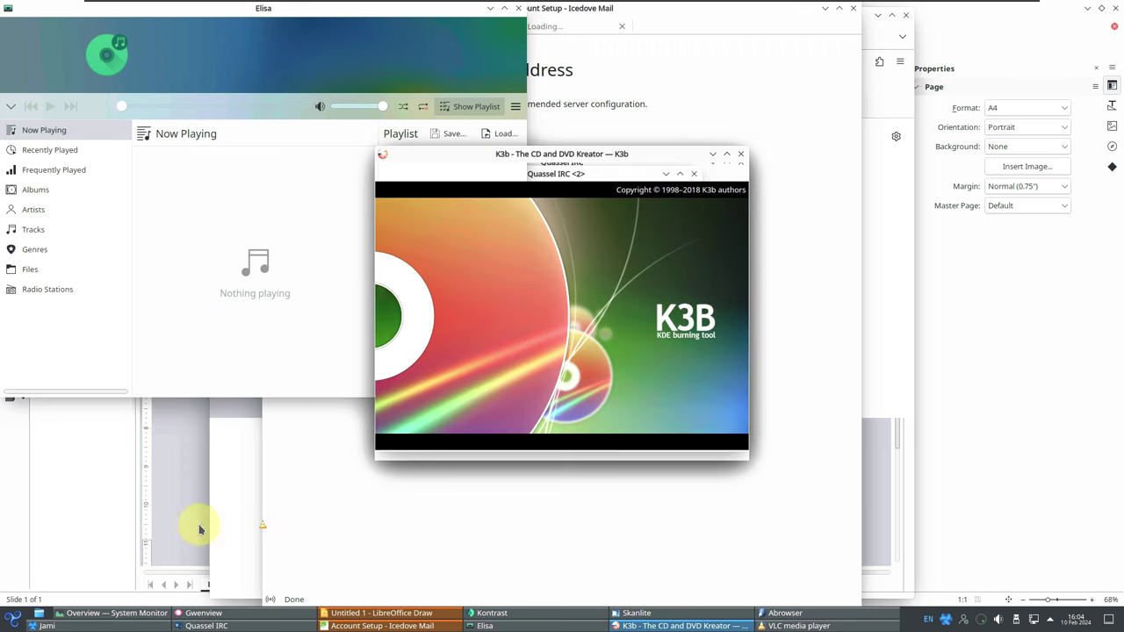
# Step: Launch LibreOffice Calc from the installed office applications
pyautogui.click(14, 620)
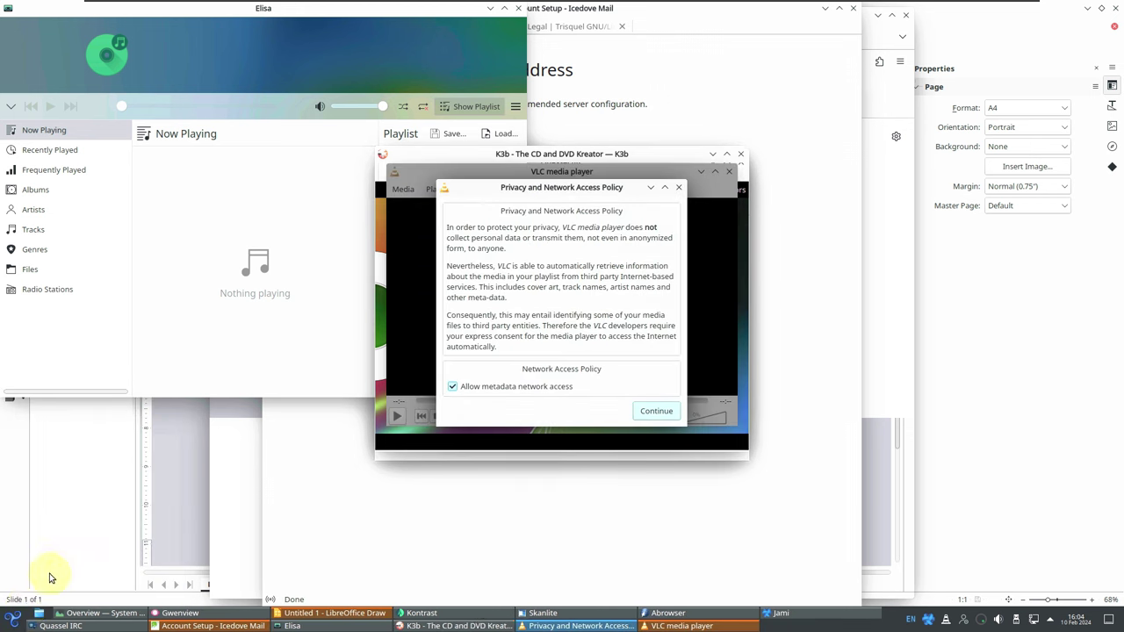
pyautogui.click(12, 612)
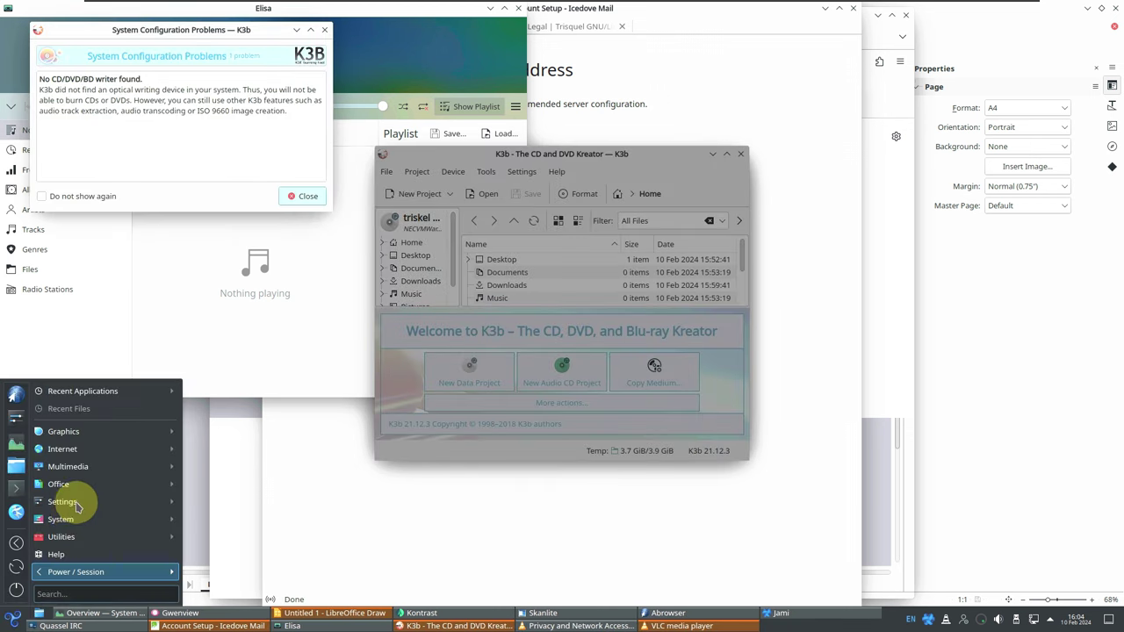
pyautogui.moveTo(70, 518)
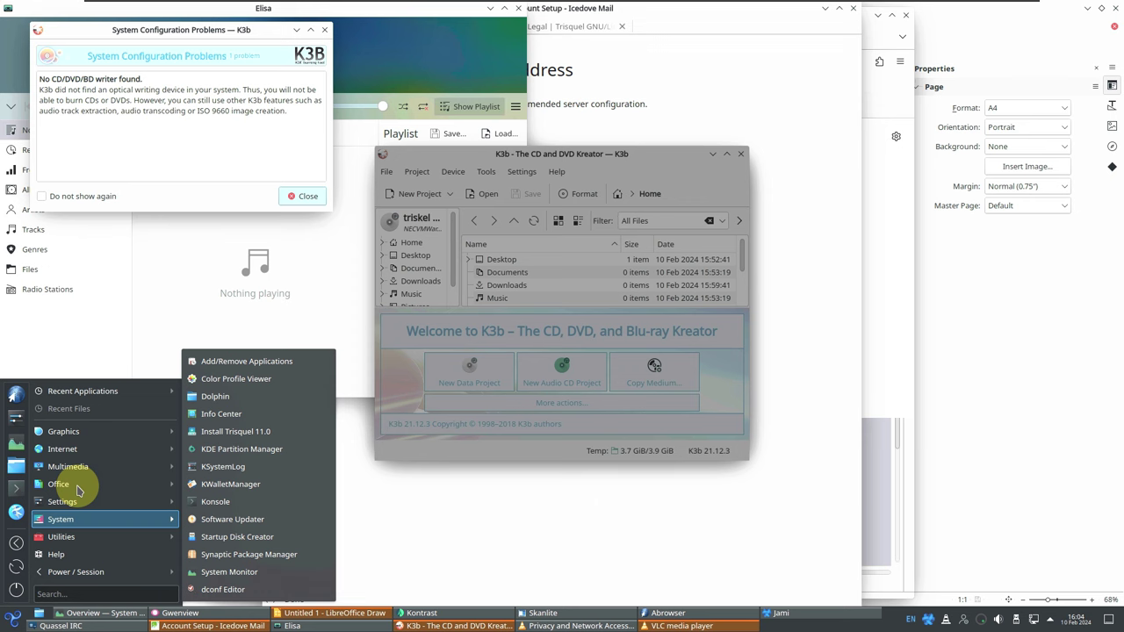
pyautogui.moveTo(79, 481)
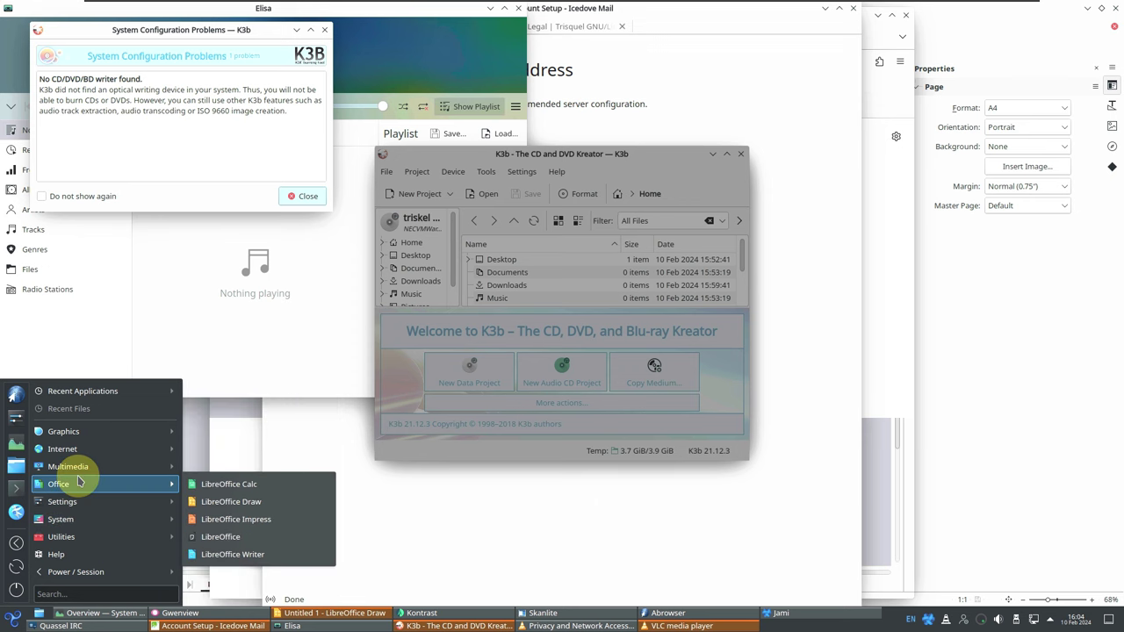
pyautogui.click(252, 491)
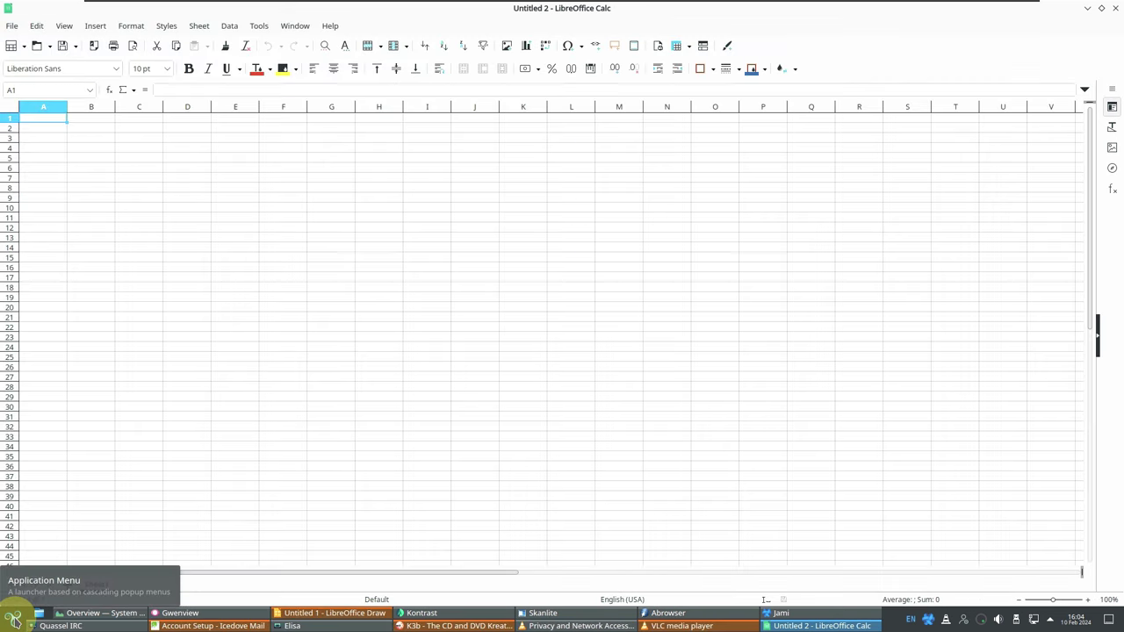
# Step: Launch the Add/Remove Applications tool and the Synaptic Package Manager from the installed settings and system applications
pyautogui.click(13, 621)
pyautogui.moveTo(64, 499)
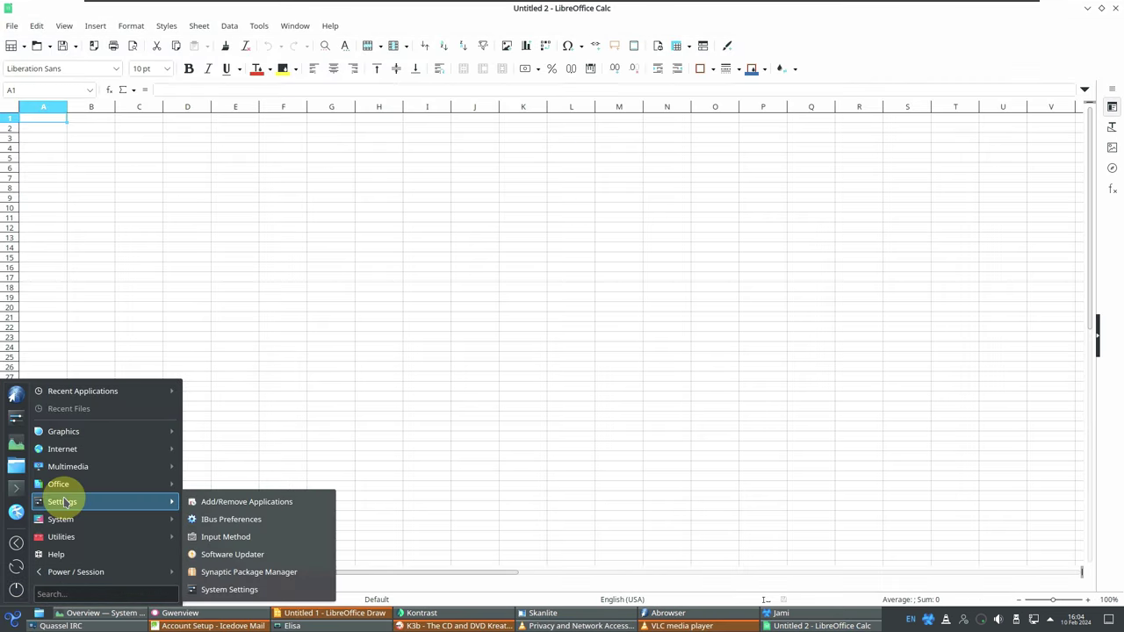
pyautogui.click(207, 509)
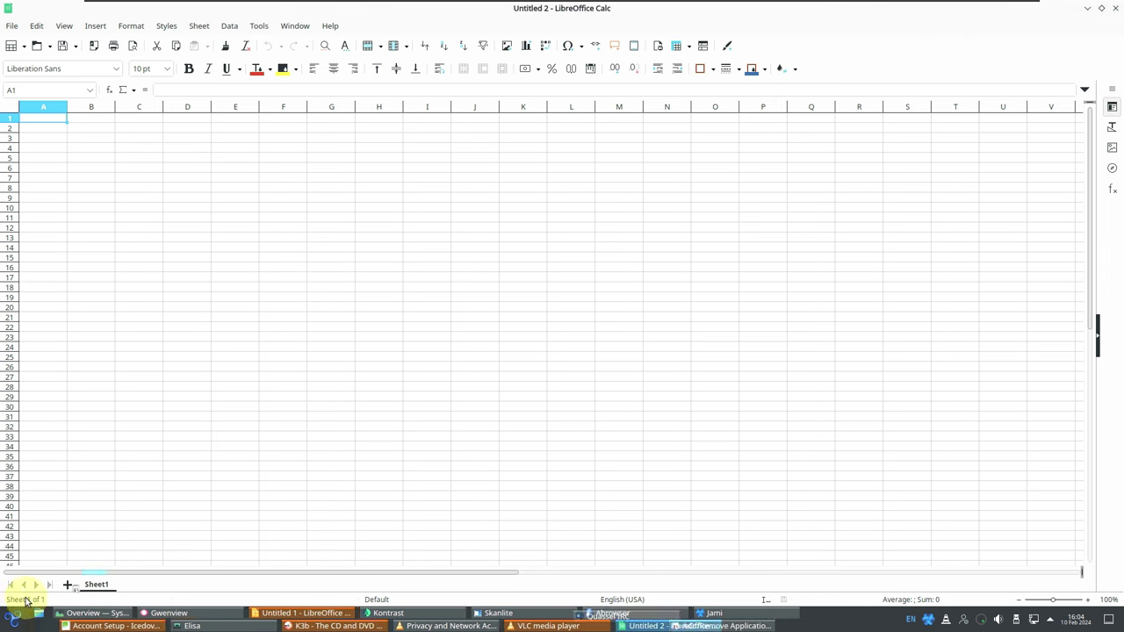
pyautogui.click(13, 621)
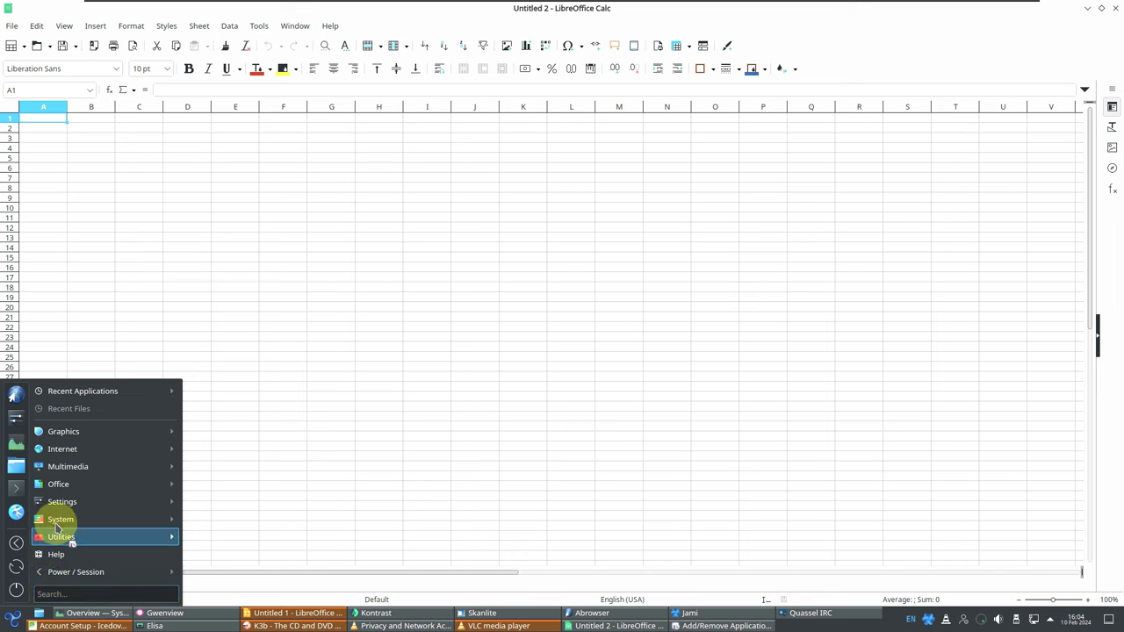
pyautogui.moveTo(57, 520)
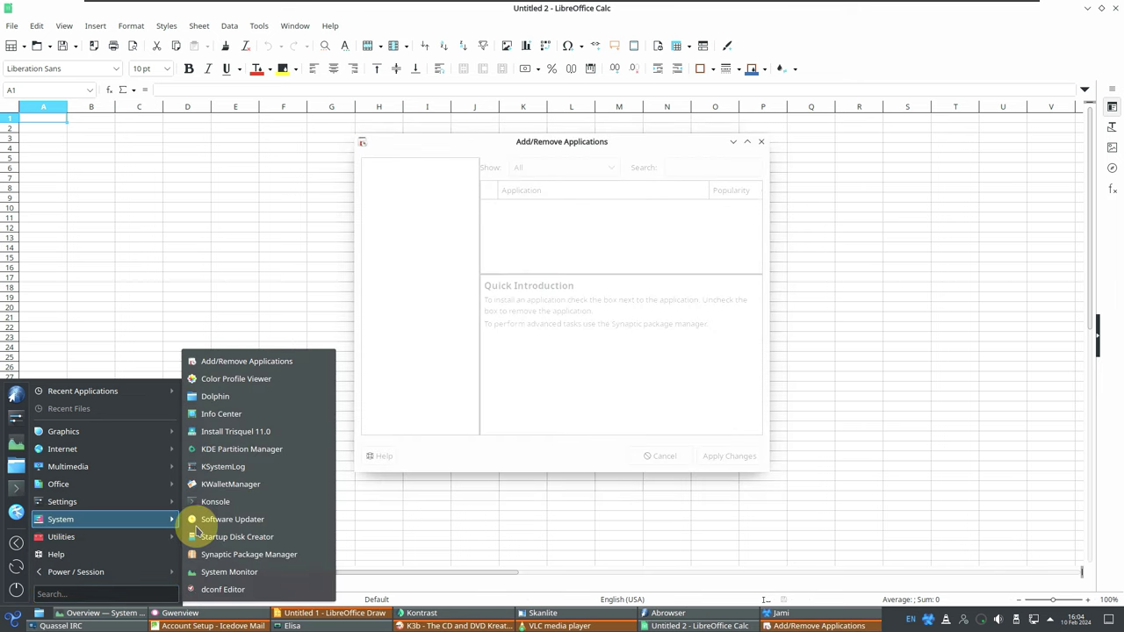
pyautogui.click(260, 554)
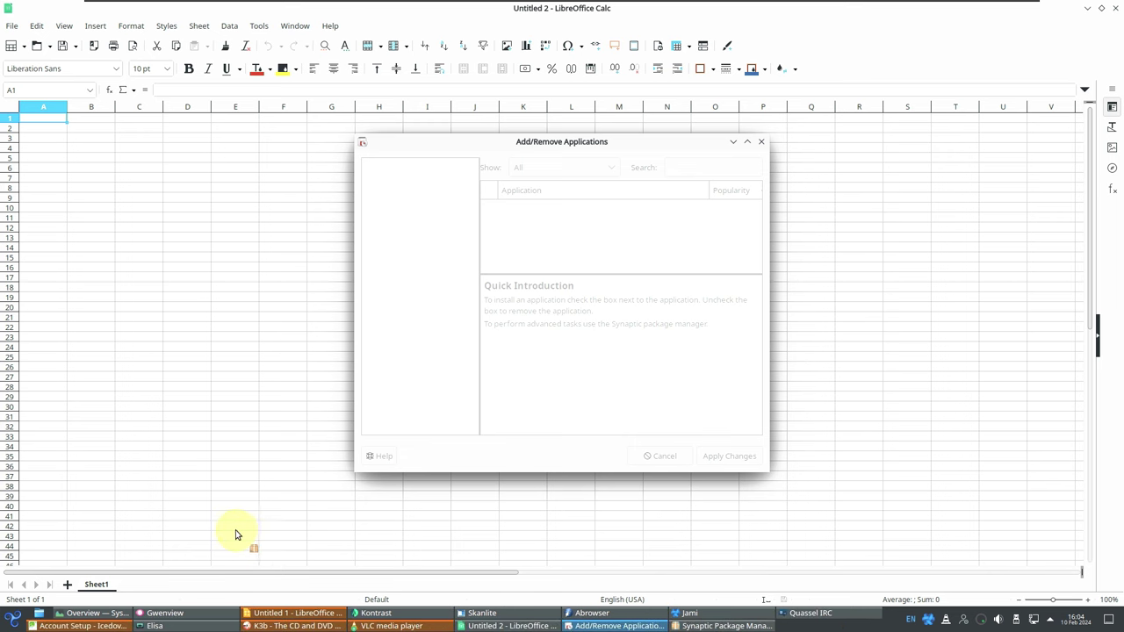
# Step: Start the Install Trisquel 11.0 installer and the Startup Disk Creator from the installed system applications
pyautogui.click(13, 624)
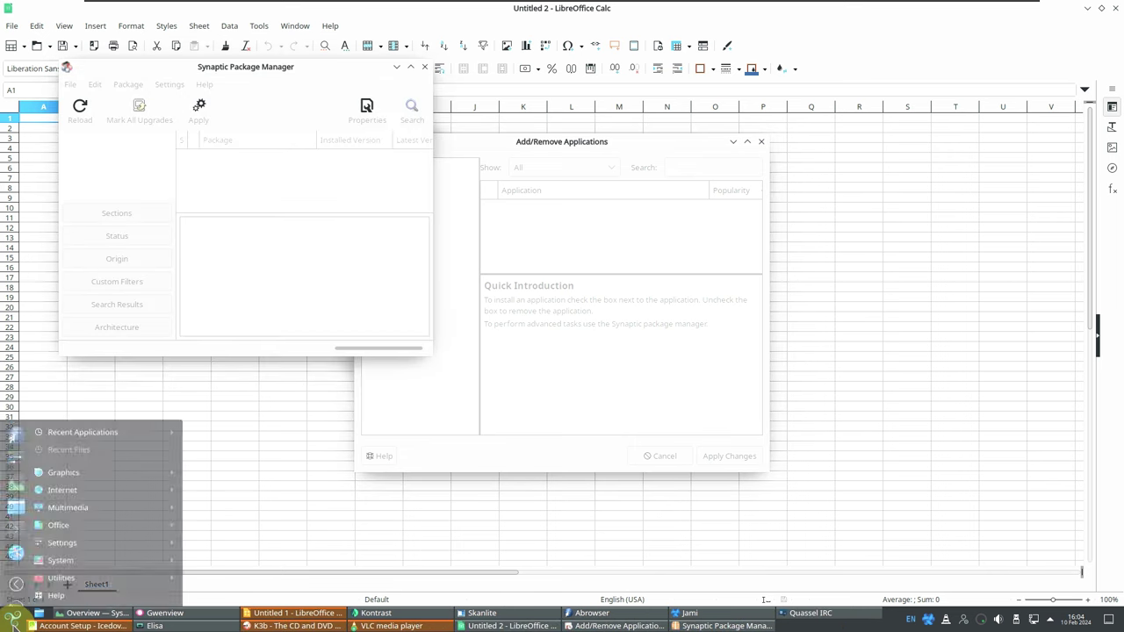
pyautogui.moveTo(70, 521)
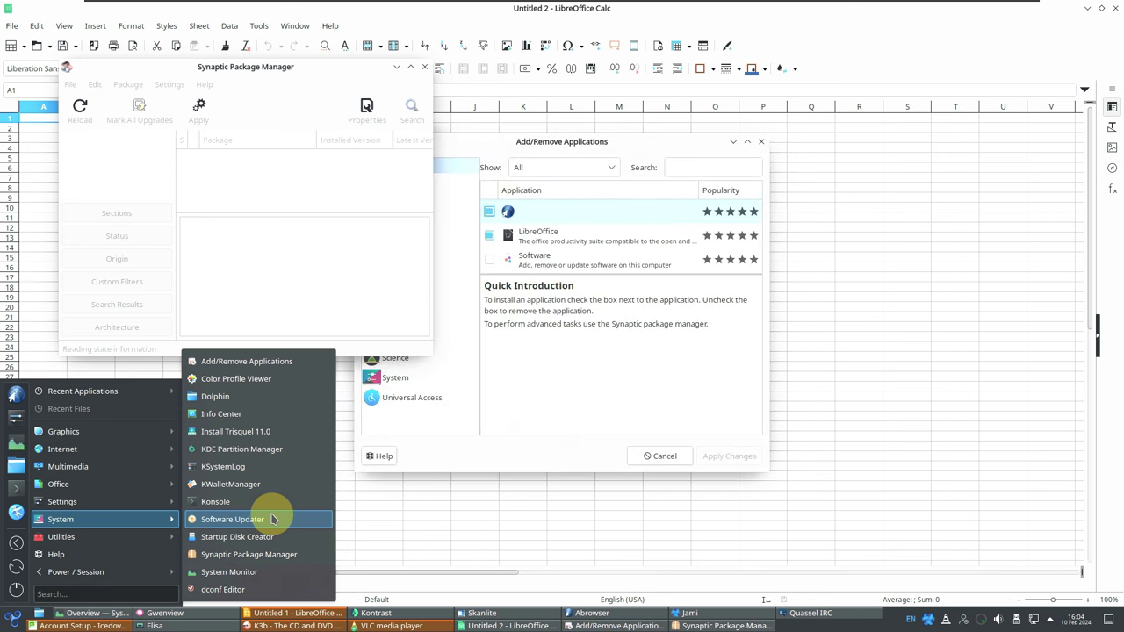
pyautogui.click(264, 432)
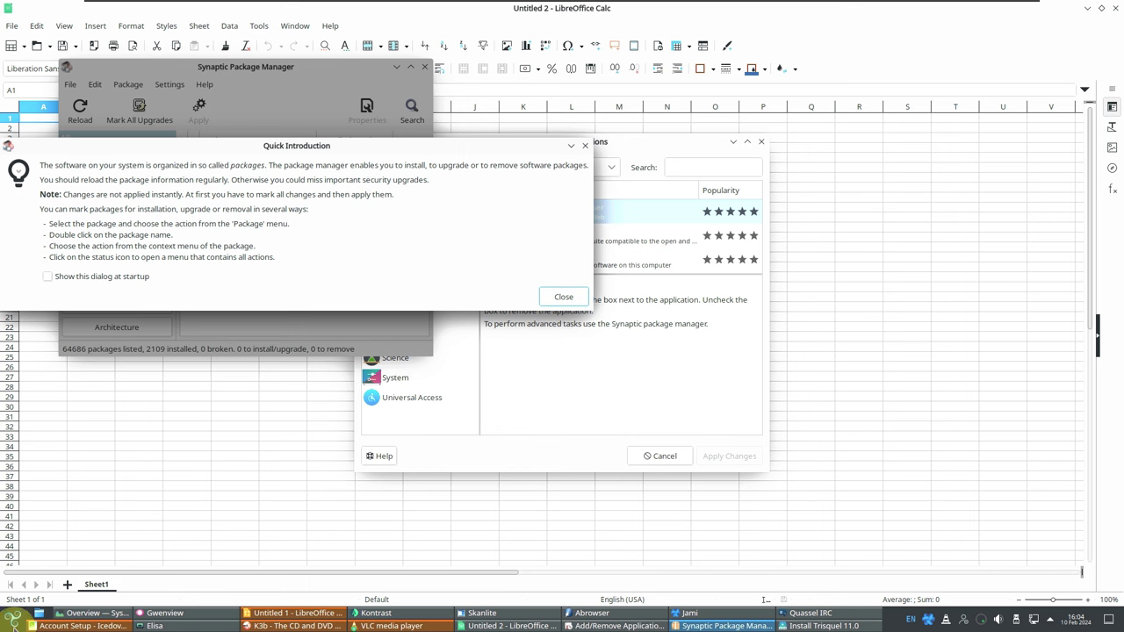
pyautogui.click(13, 624)
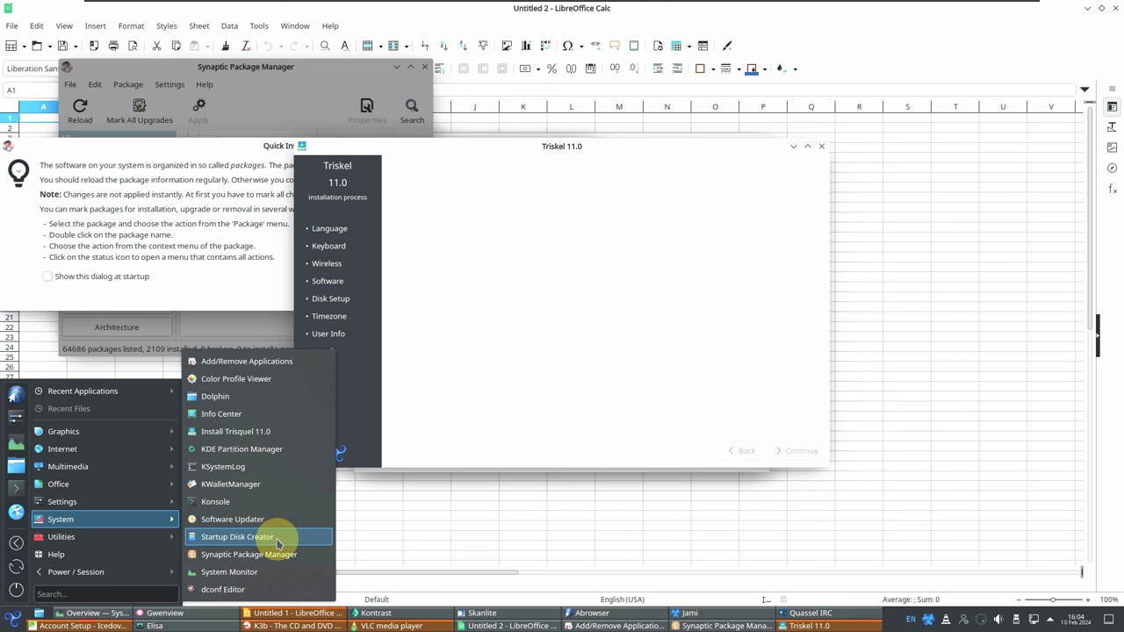
pyautogui.click(279, 545)
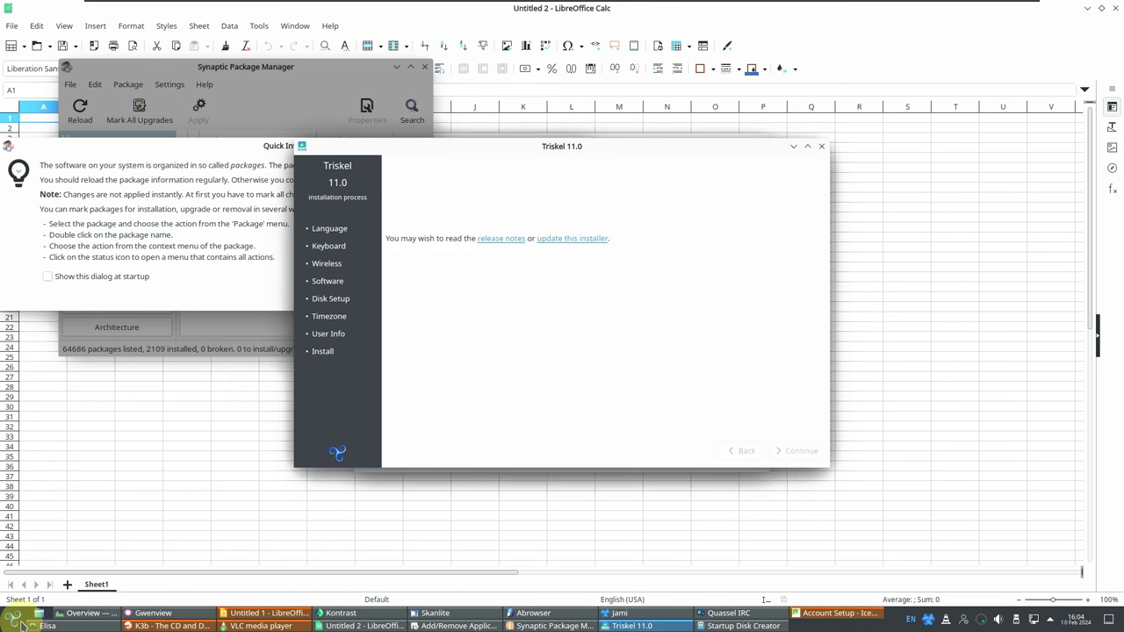
# Step: Launch the Kate text editor from the installed utilities
pyautogui.click(19, 624)
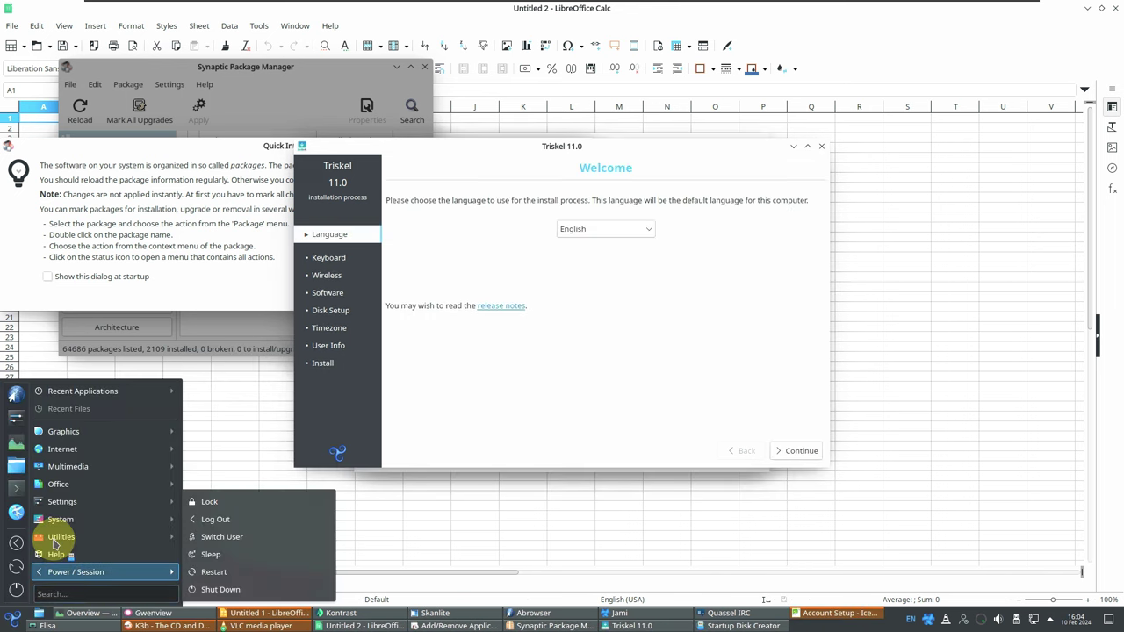
pyautogui.moveTo(132, 519)
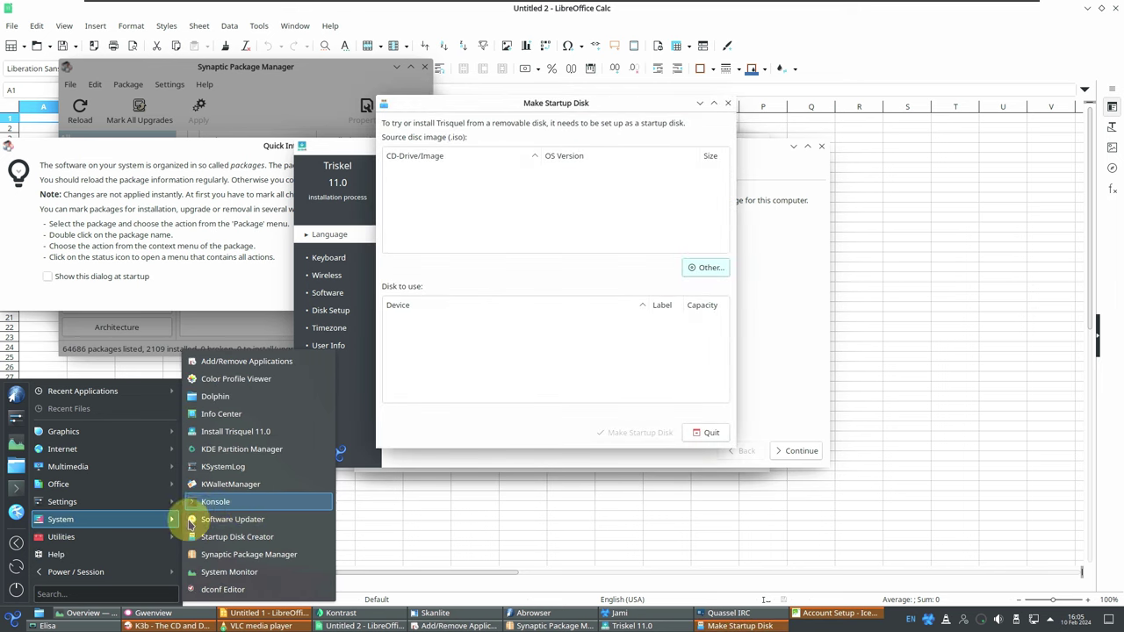
pyautogui.moveTo(160, 545)
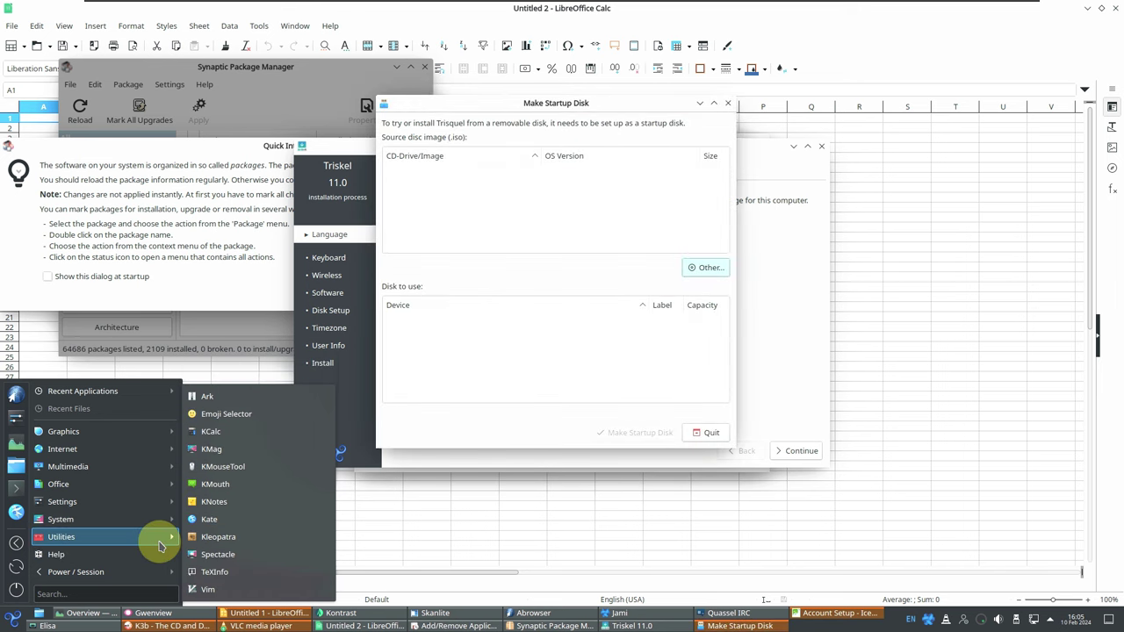
pyautogui.click(227, 519)
# Step: Launch the KMouseTool mouse-clicking aid from the installed utilities
pyautogui.click(24, 620)
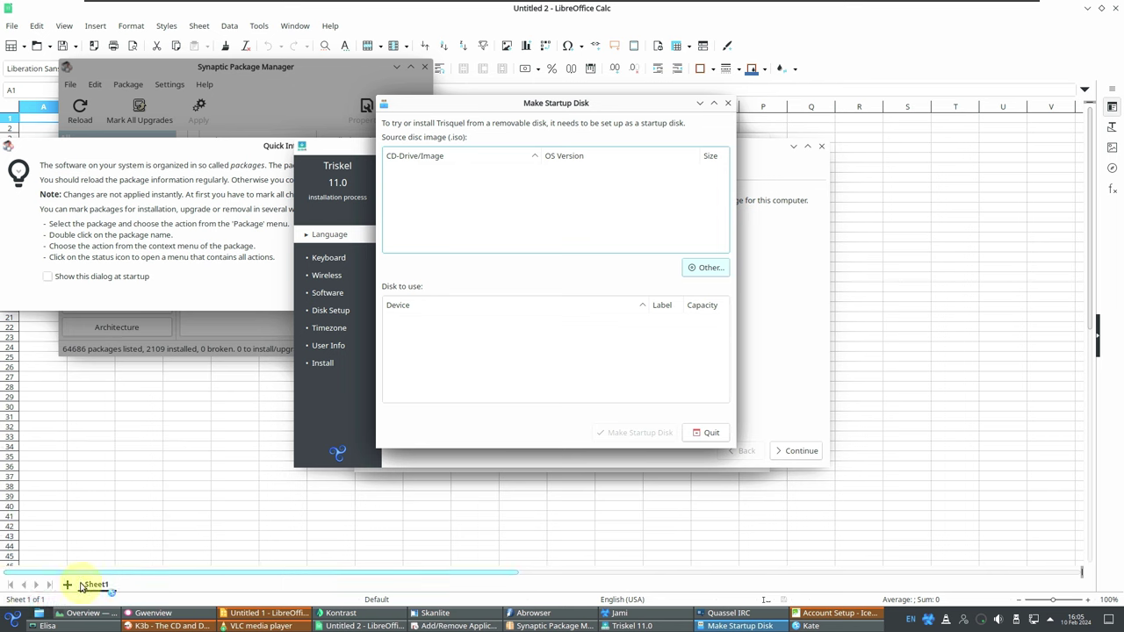
pyautogui.click(14, 615)
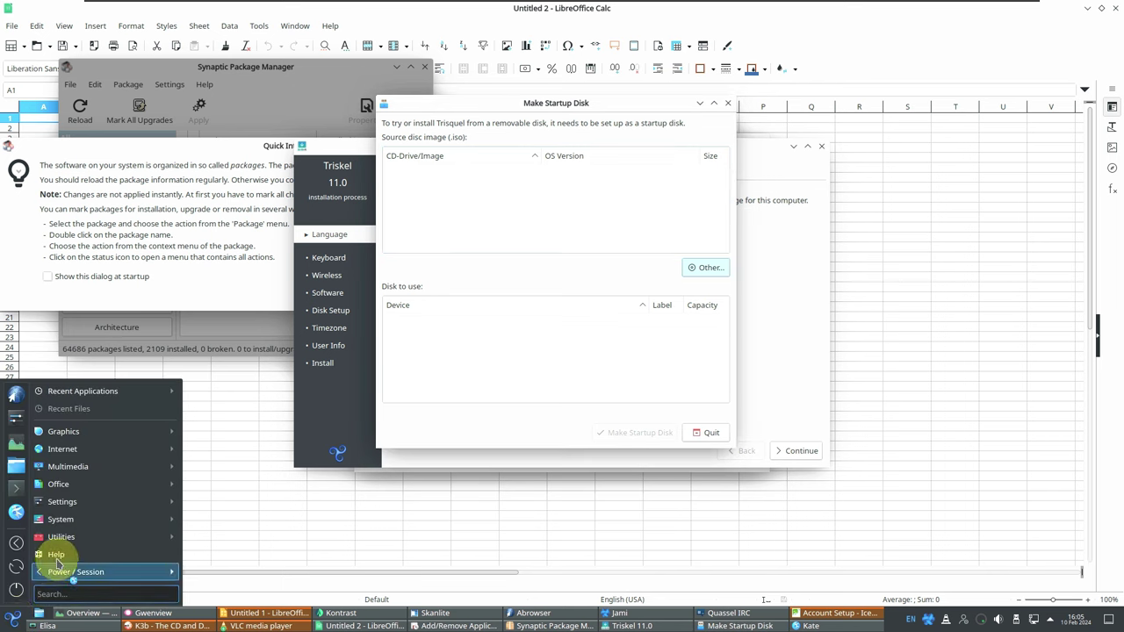
pyautogui.click(10, 617)
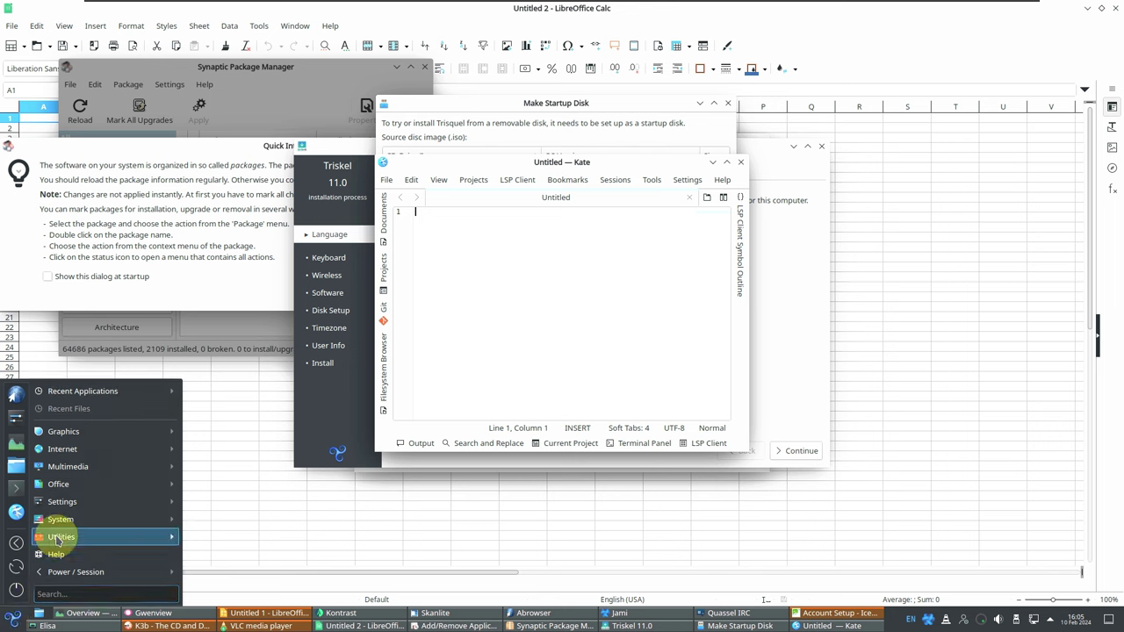
pyautogui.moveTo(57, 539)
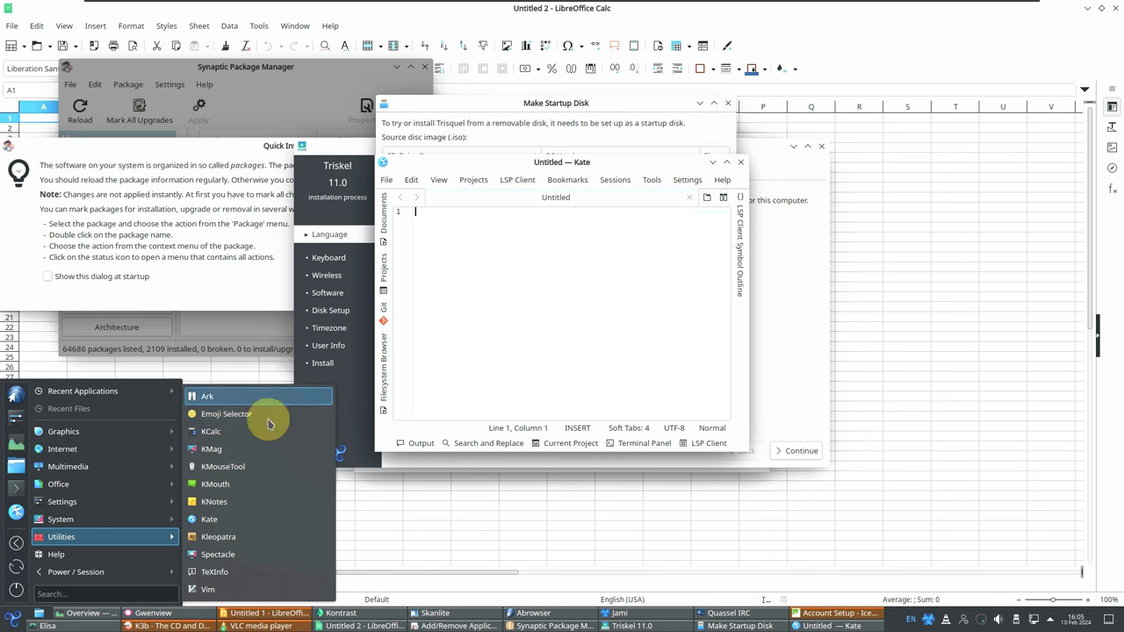
pyautogui.click(266, 475)
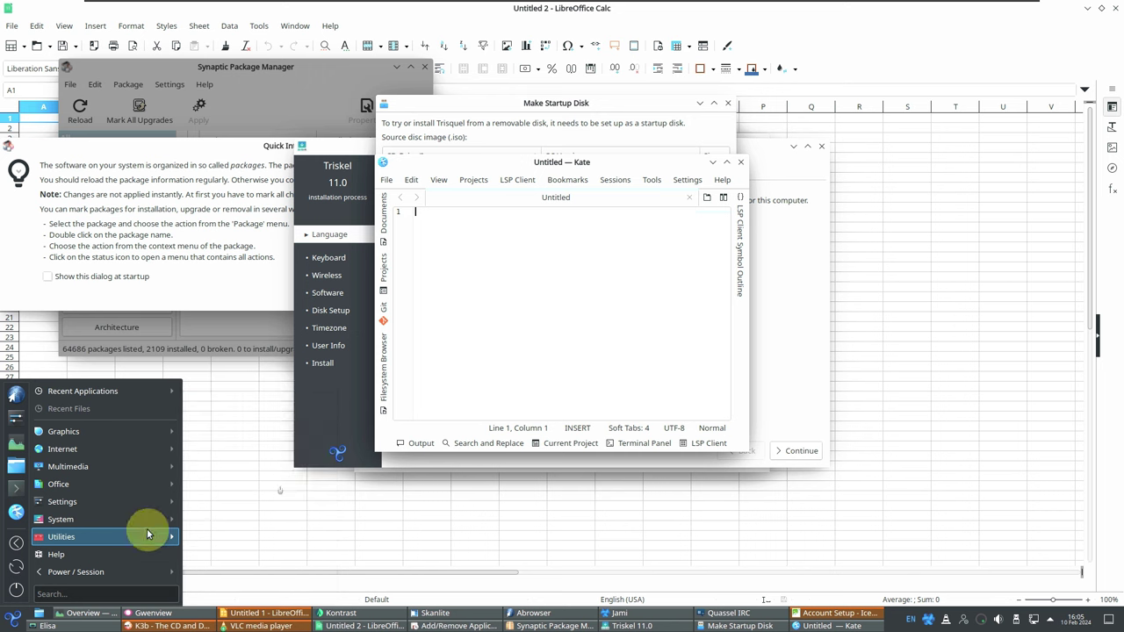
# Step: Open a second Kate window and launch KMouth from the installed utilities
pyautogui.click(13, 619)
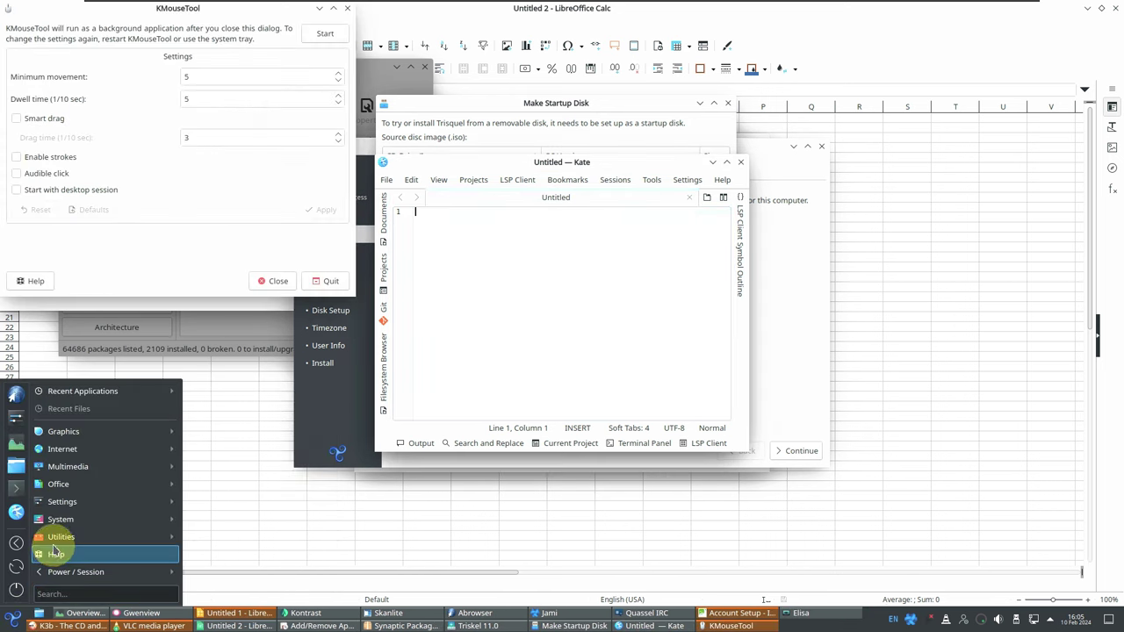
pyautogui.moveTo(86, 542)
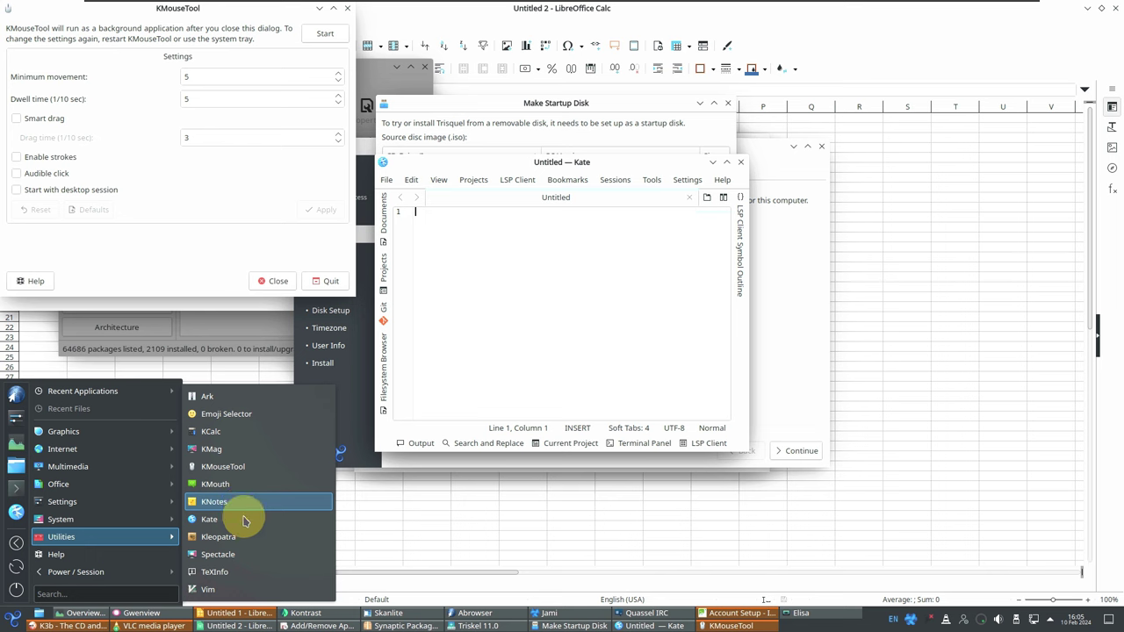
pyautogui.click(29, 618)
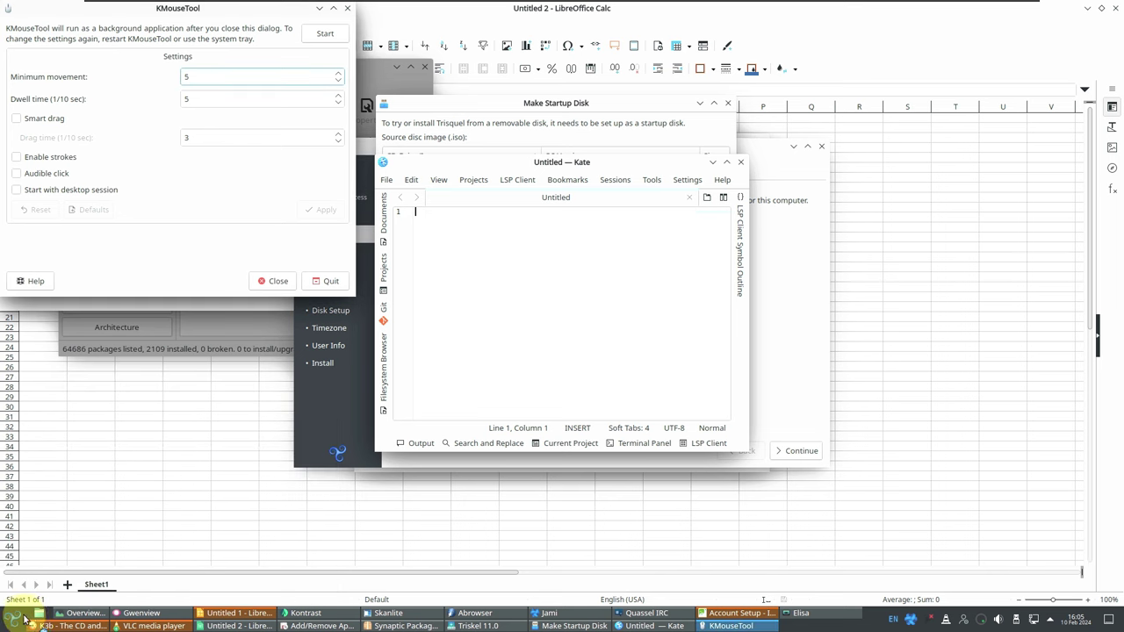
pyautogui.click(17, 619)
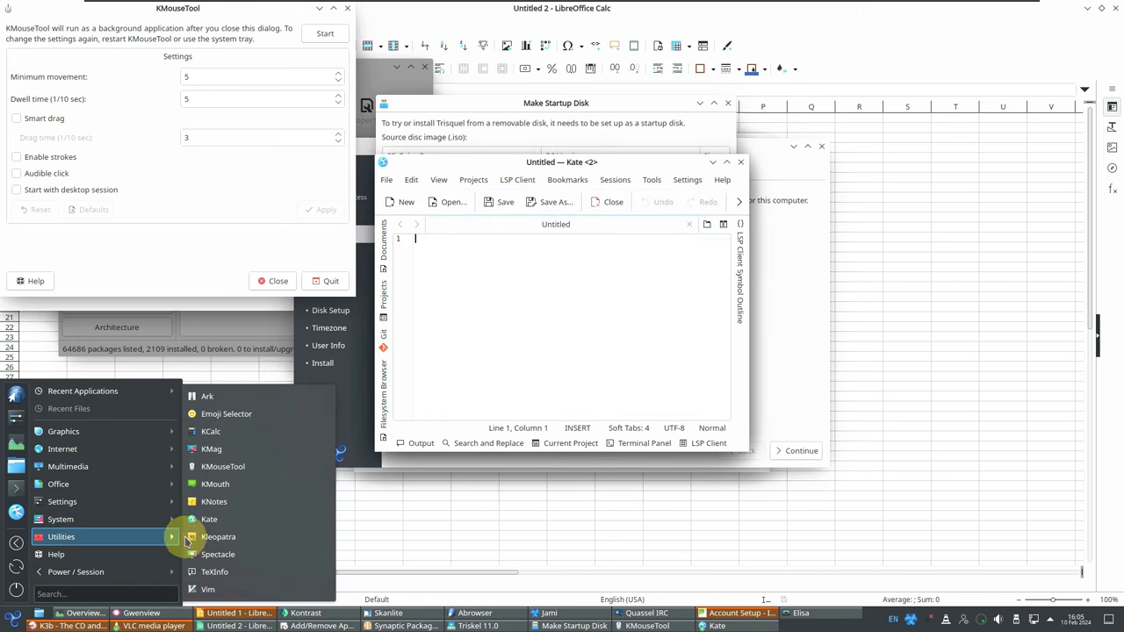
pyautogui.click(247, 490)
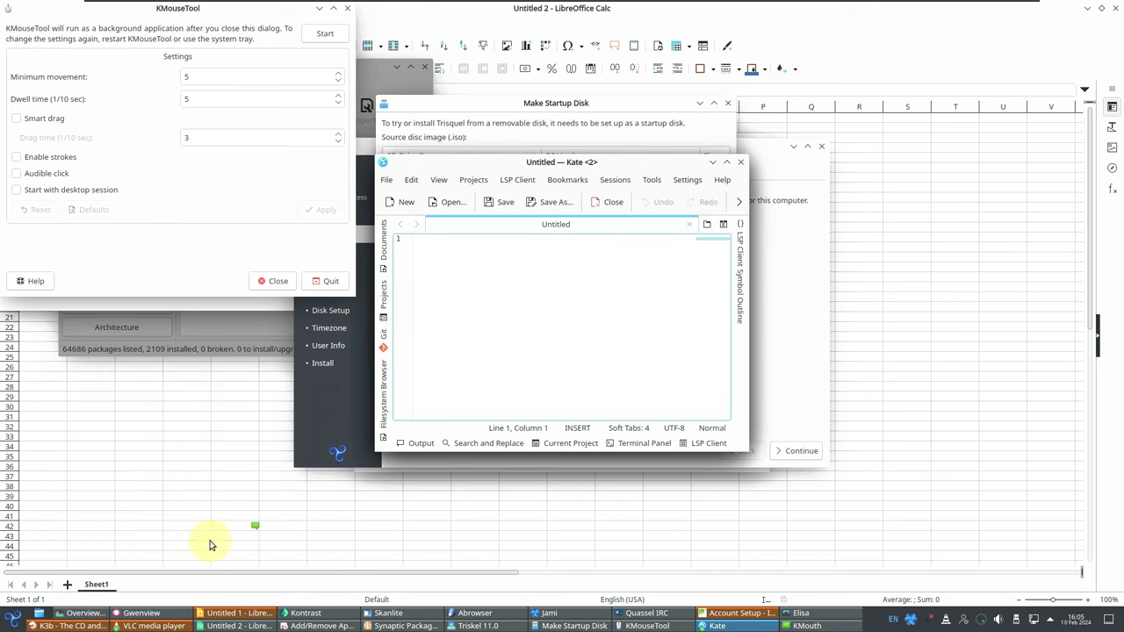
# Step: Switch to the running System Monitor, maximize its window and review the applications' resource use on the Overview page
pyautogui.click(89, 612)
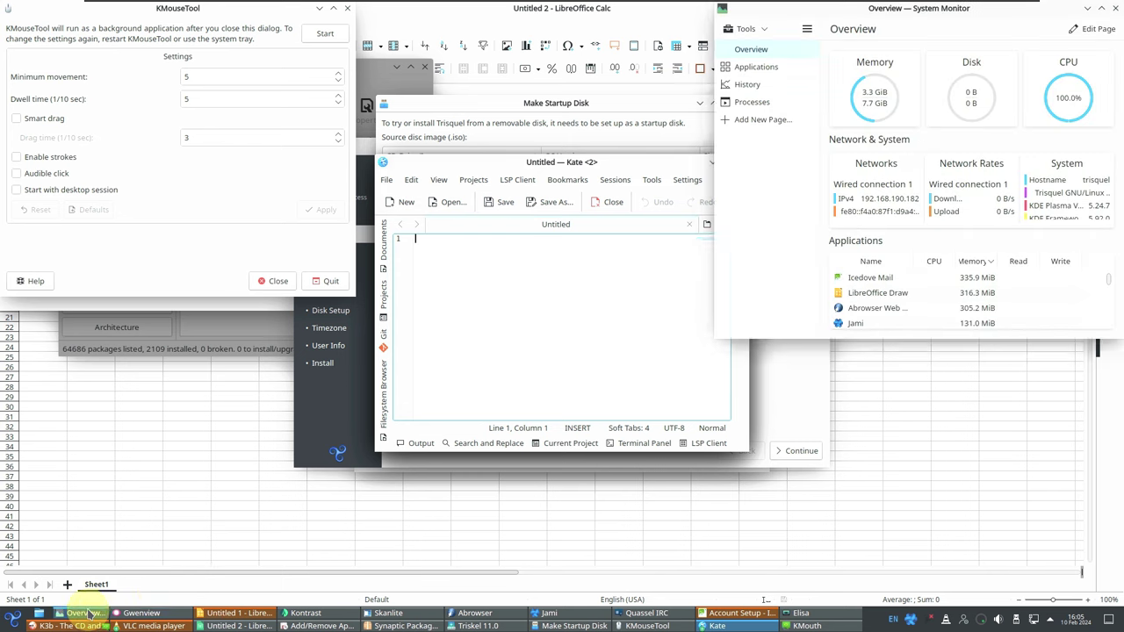
pyautogui.click(1100, 14)
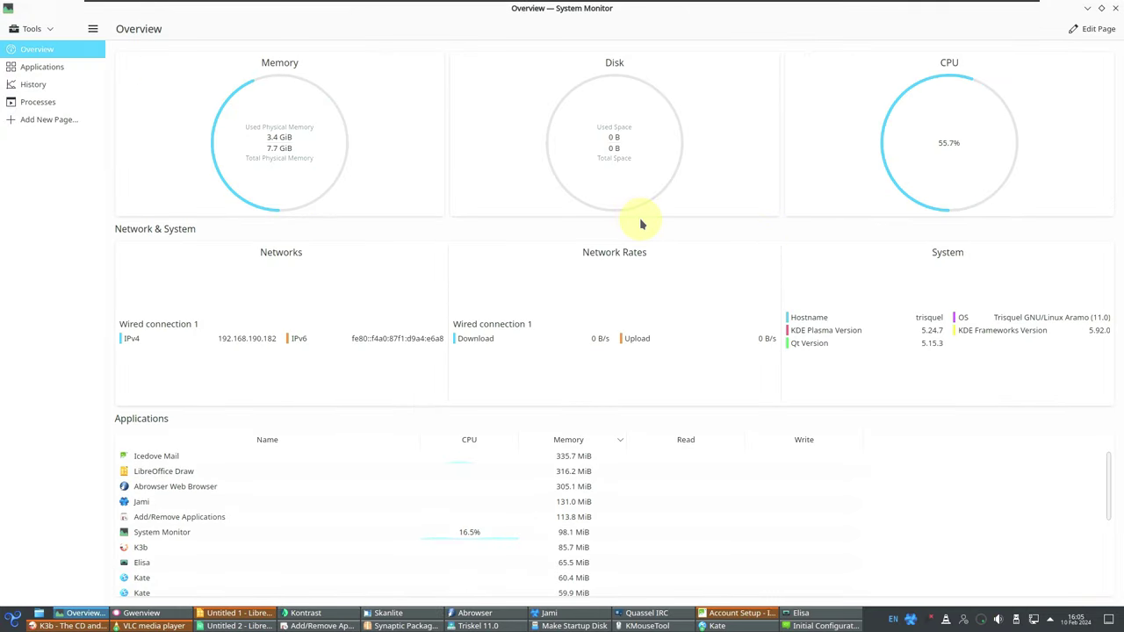
pyautogui.scroll(-2, 584, 496)
pyautogui.scroll(-2, 586, 502)
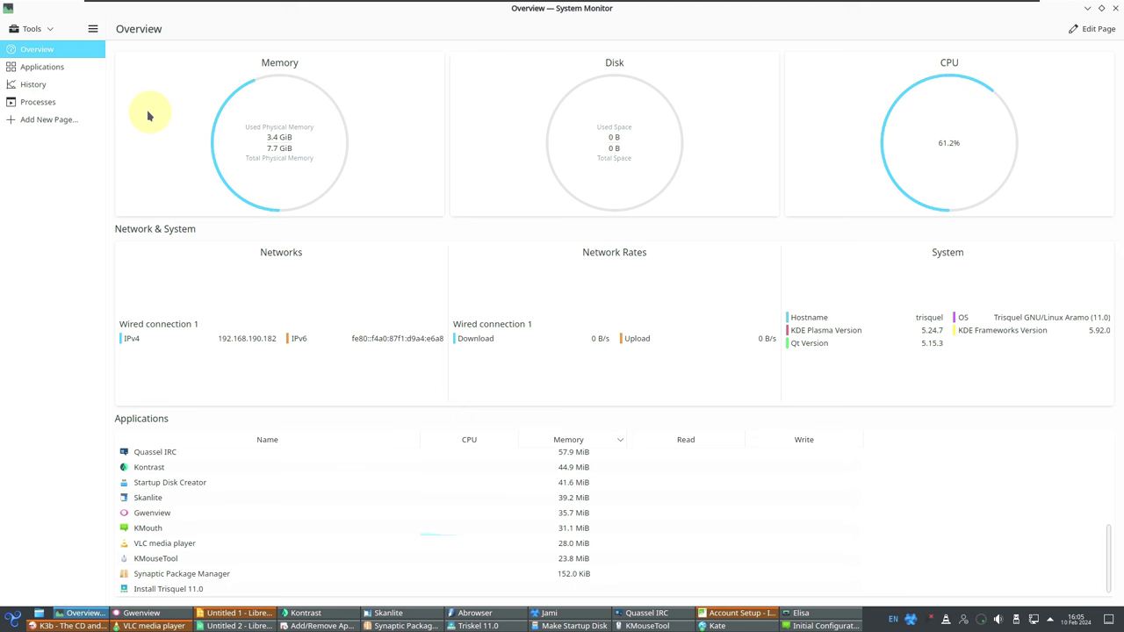
# Step: Examine System Monitor's Applications, History and Processes pages, reading through the process tree to its lower entries
pyautogui.click(88, 71)
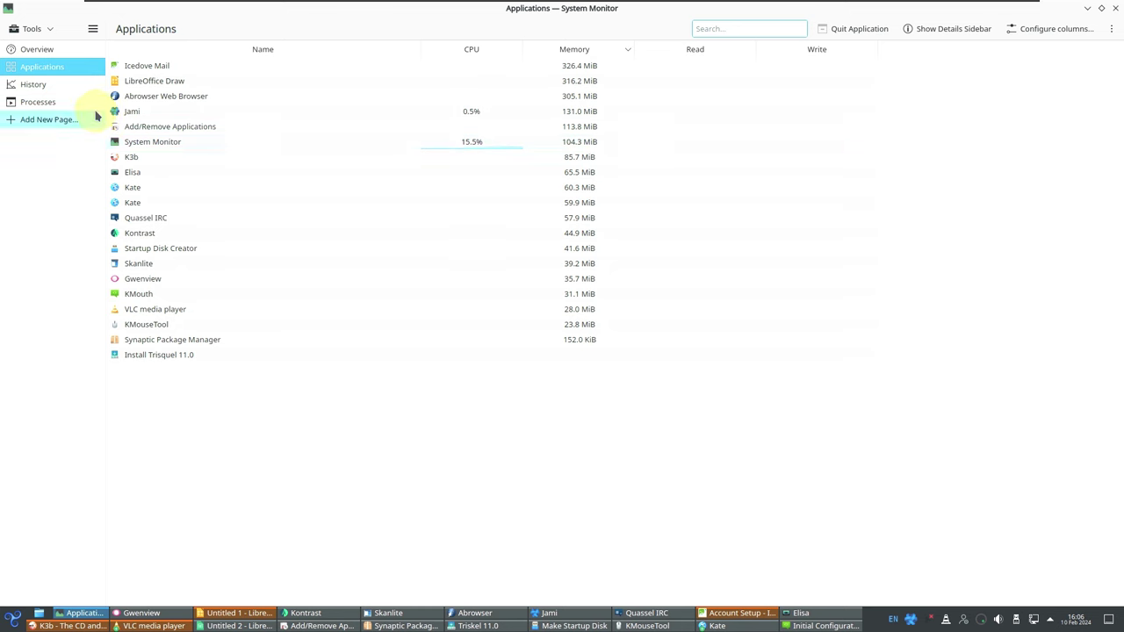
pyautogui.click(53, 85)
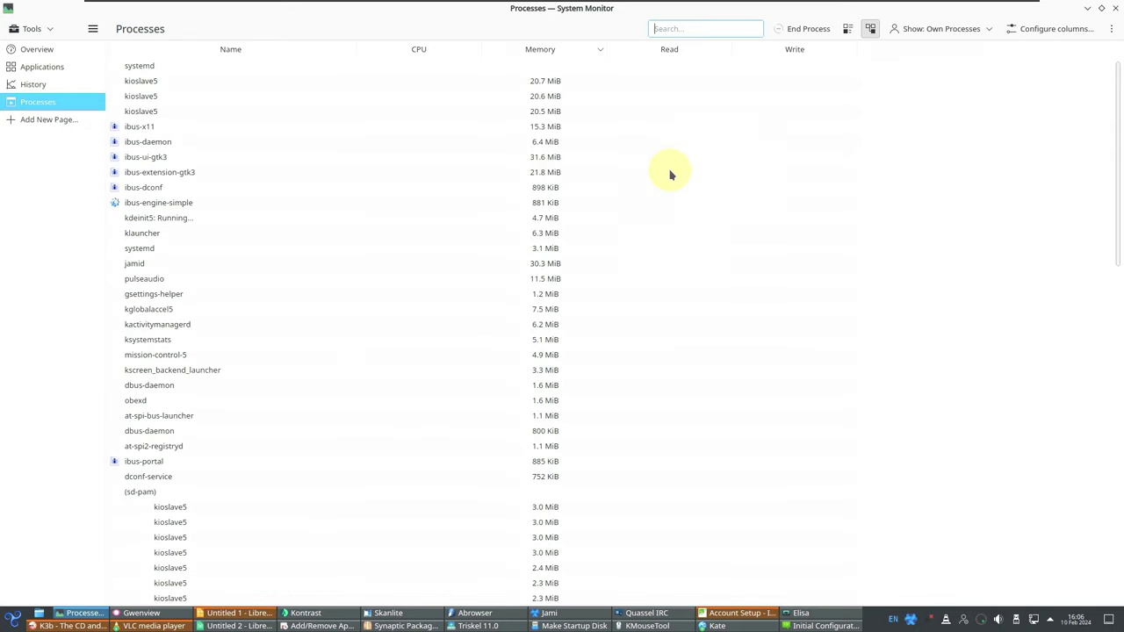
pyautogui.scroll(-3, 1117, 263)
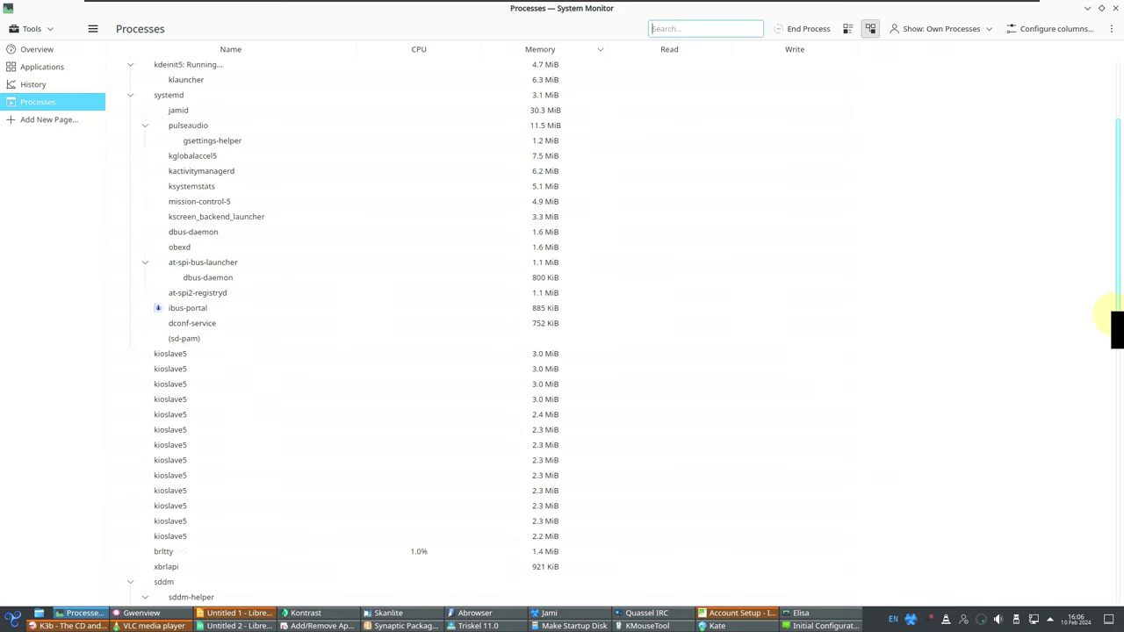
pyautogui.scroll(-15, 1112, 351)
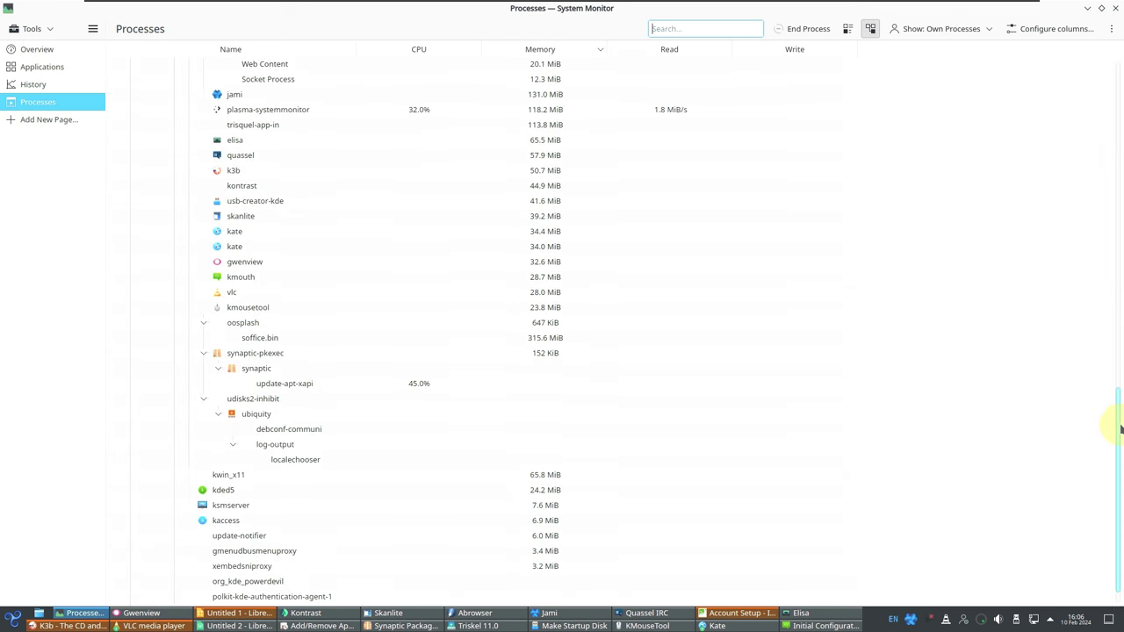
# Step: Return to System Monitor's Overview page, check the last entries of its application list and restore the window from maximized
pyautogui.scroll(10, 1112, 334)
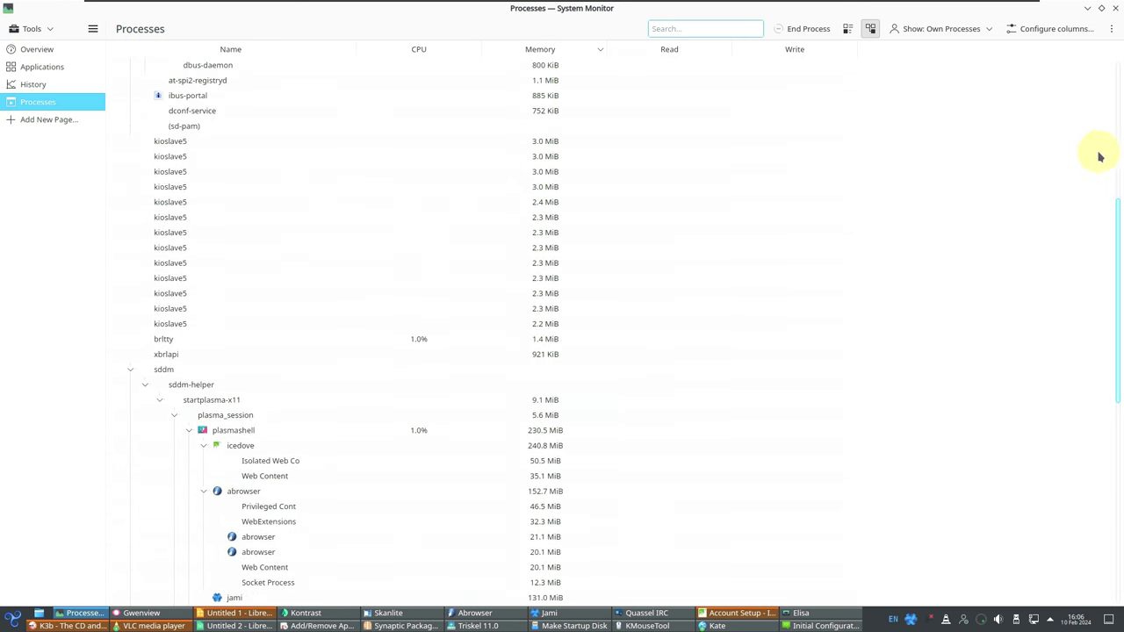
pyautogui.scroll(8, 1086, 76)
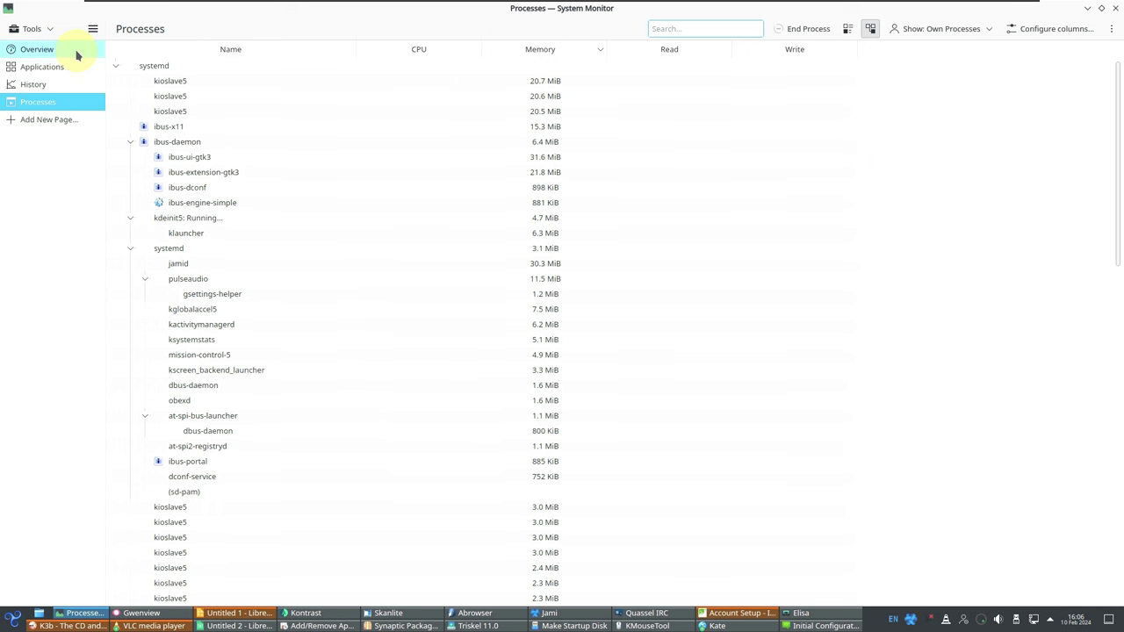
pyautogui.click(76, 53)
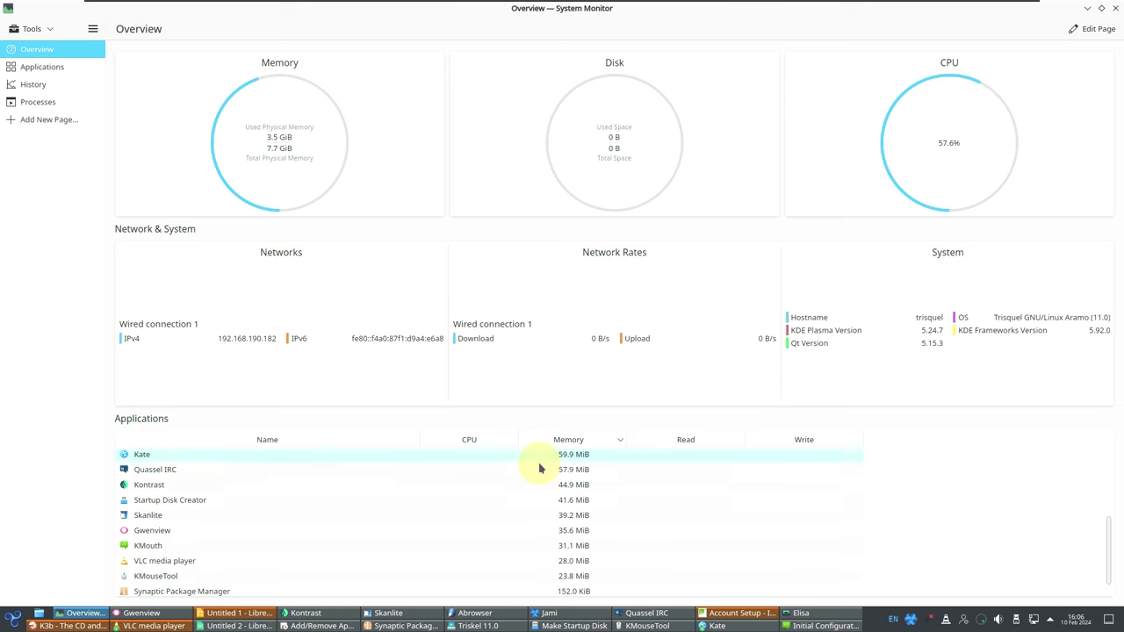
pyautogui.scroll(-1, 539, 469)
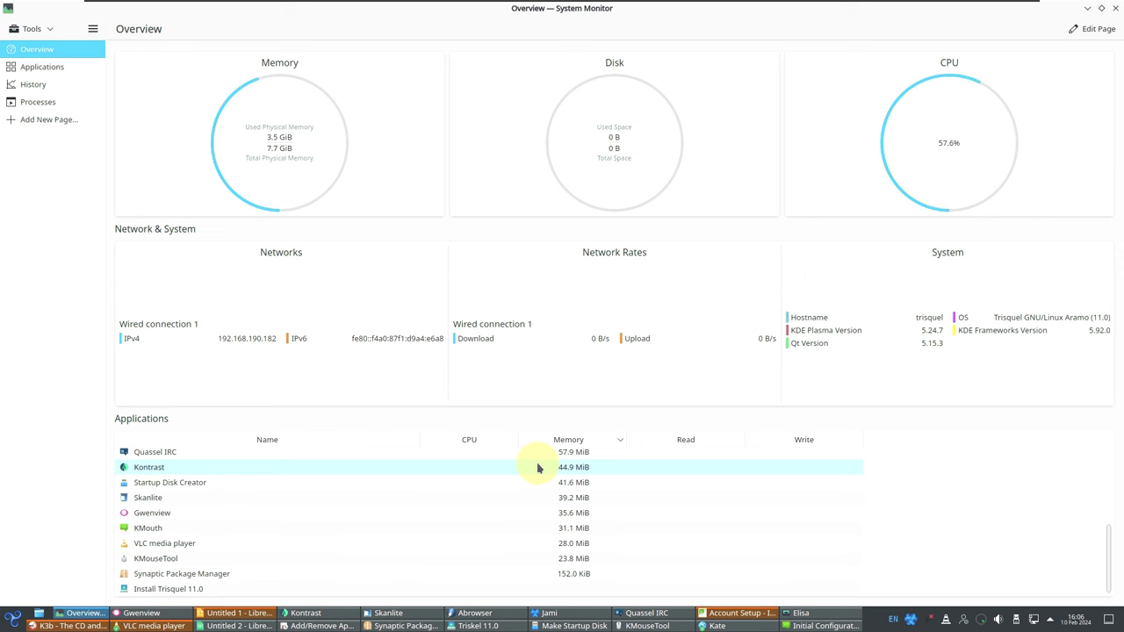
pyautogui.click(1101, 9)
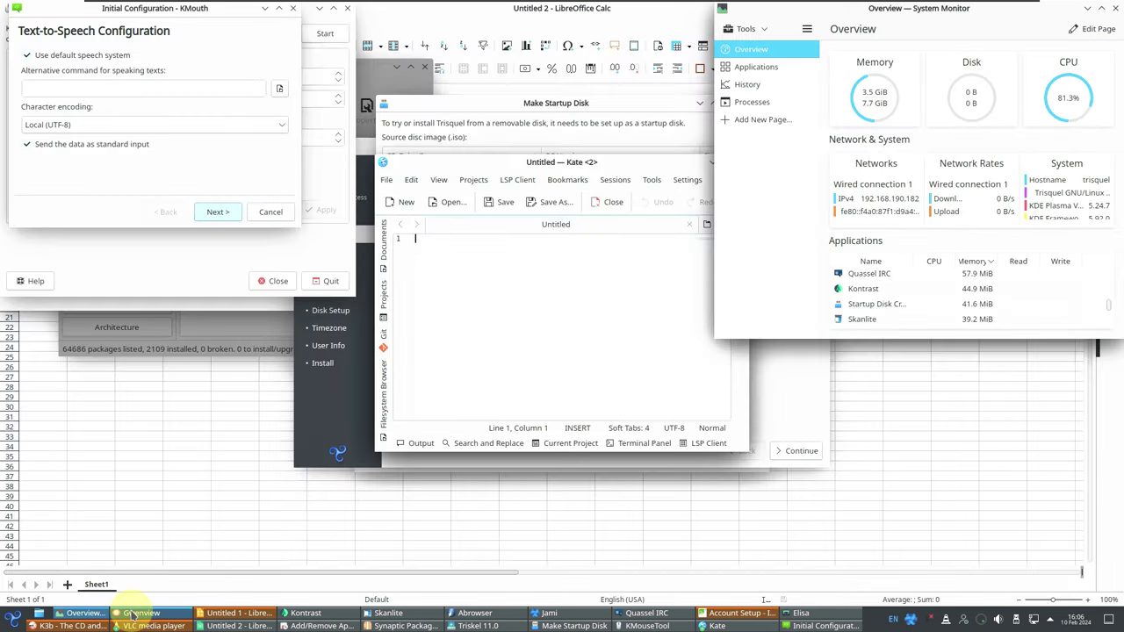
# Step: Switch to Gwenview and view its About information, closing the dialog when done
pyautogui.click(131, 613)
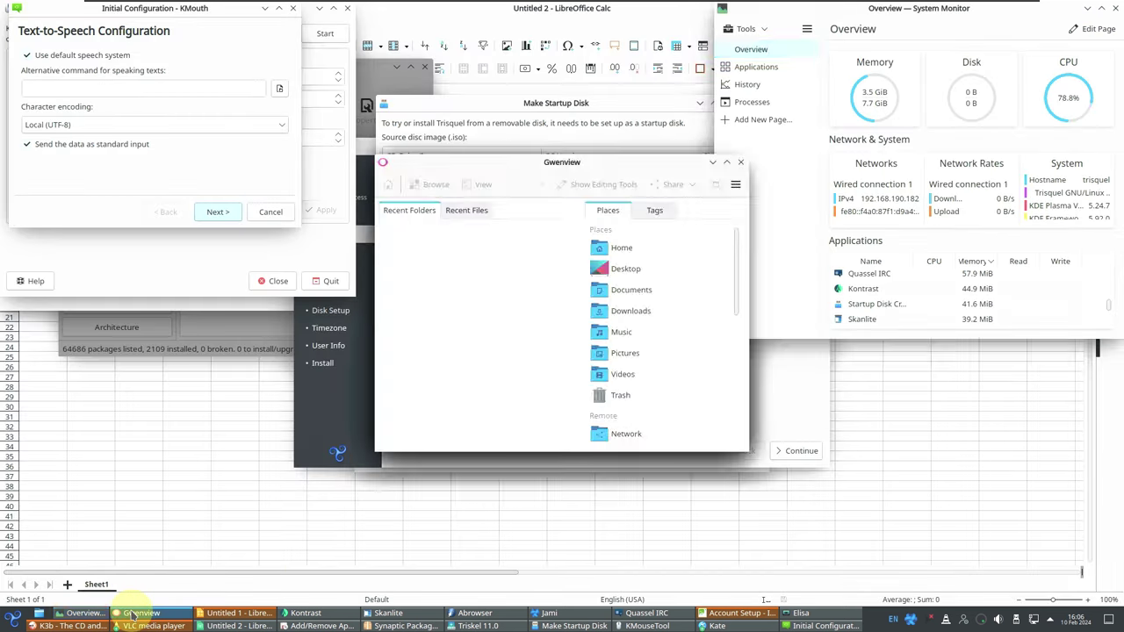
pyautogui.click(735, 184)
pyautogui.moveTo(749, 382)
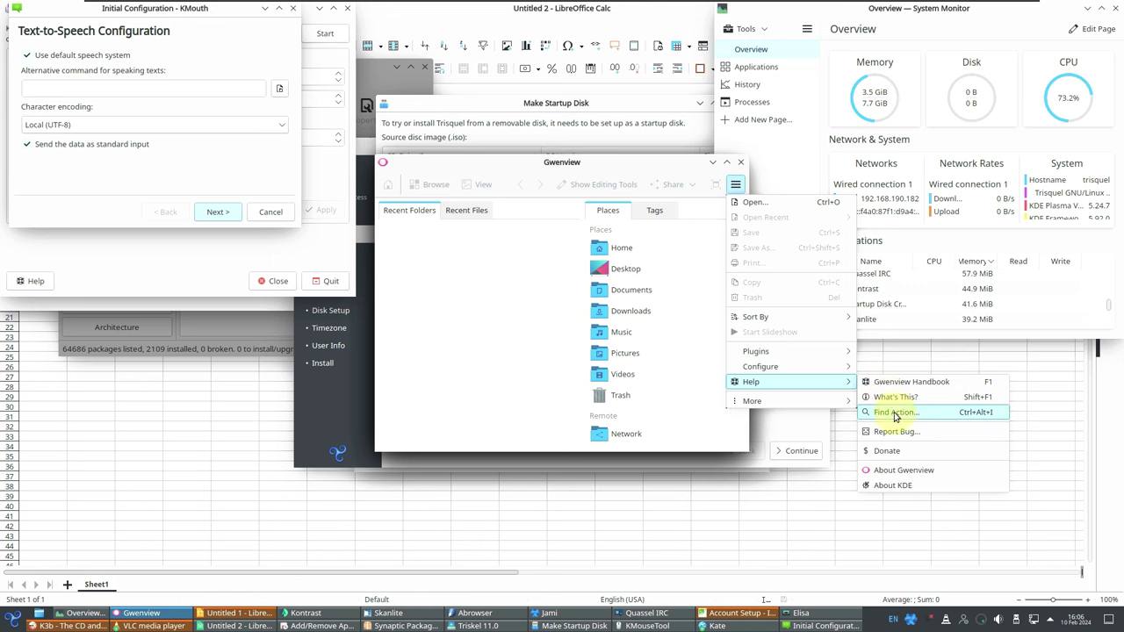
pyautogui.click(900, 472)
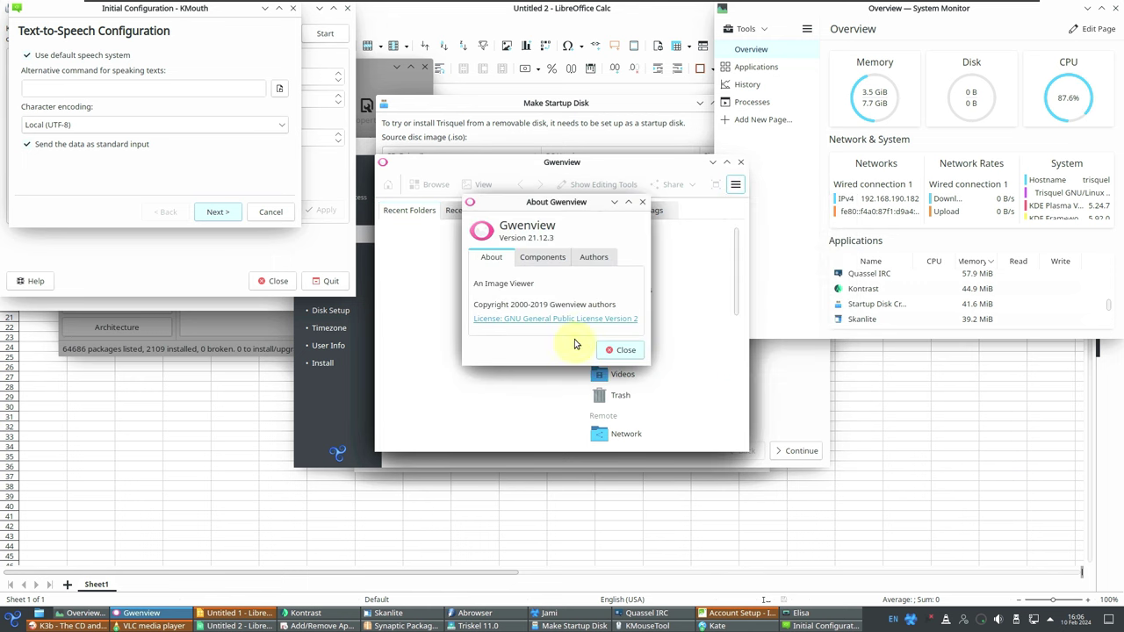
pyautogui.click(625, 350)
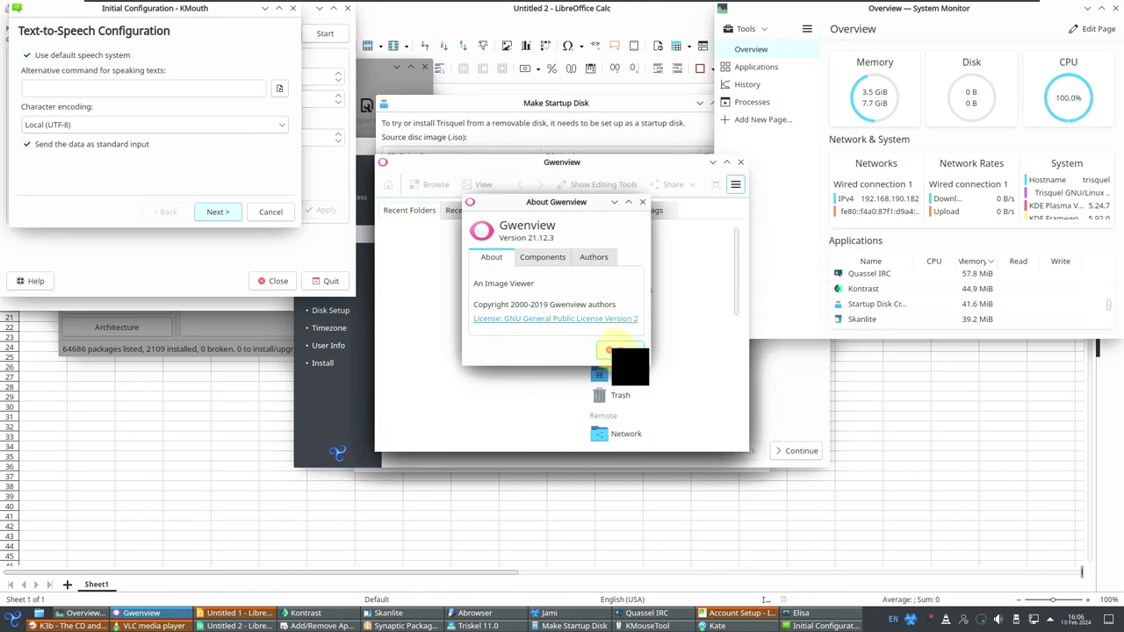
# Step: View the About KDE information from Gwenview, dismiss it and close Gwenview
pyautogui.click(735, 184)
pyautogui.moveTo(748, 382)
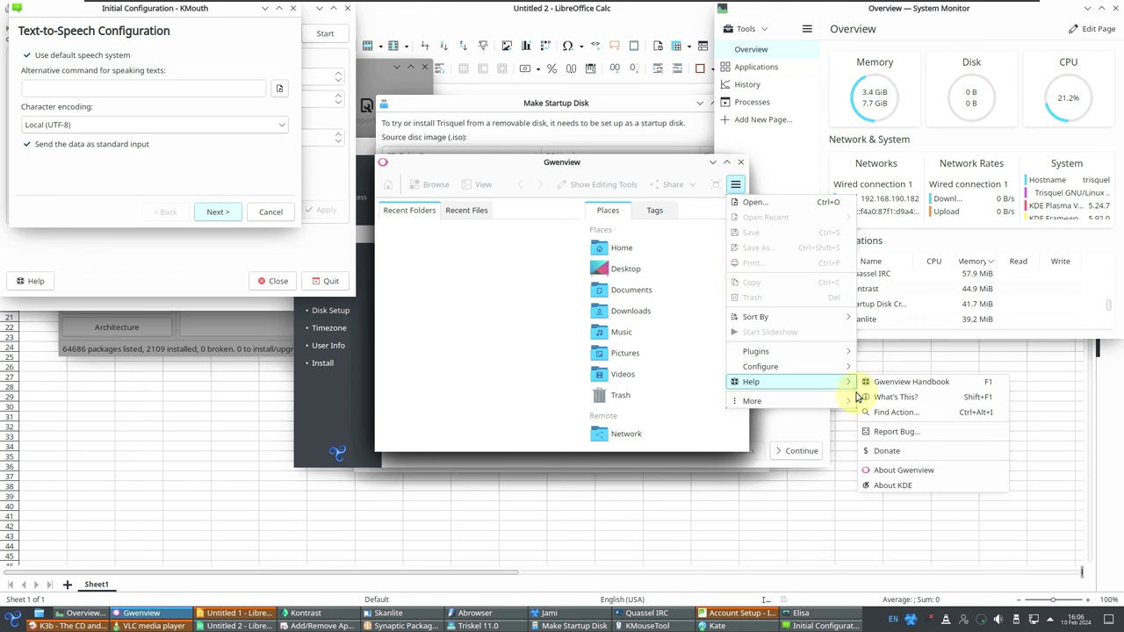
pyautogui.click(895, 487)
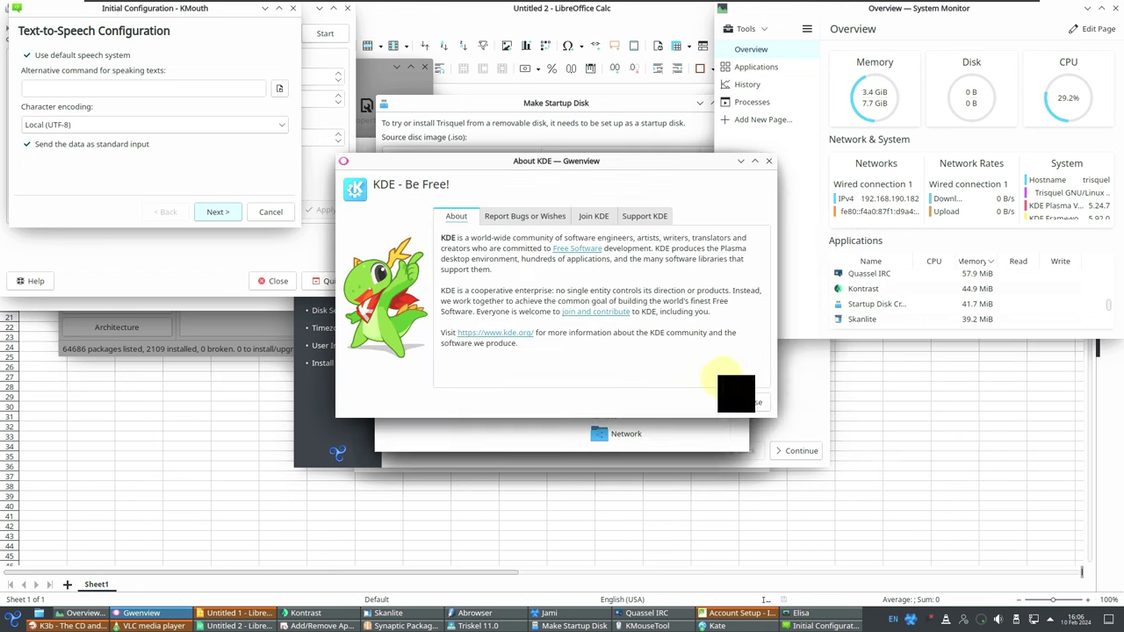
pyautogui.press('Escape')
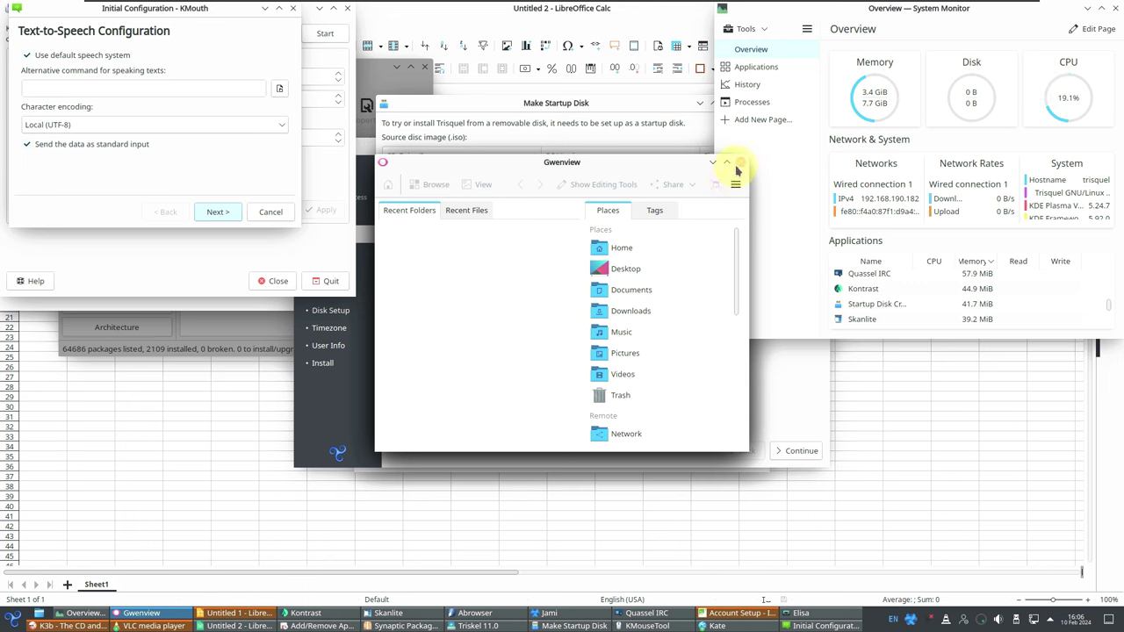
pyautogui.click(738, 165)
# Step: Move the second Kate window up and away from the first one and view its About Kate information
pyautogui.moveTo(549, 164); pyautogui.dragTo(334, 123)
pyautogui.click(505, 137)
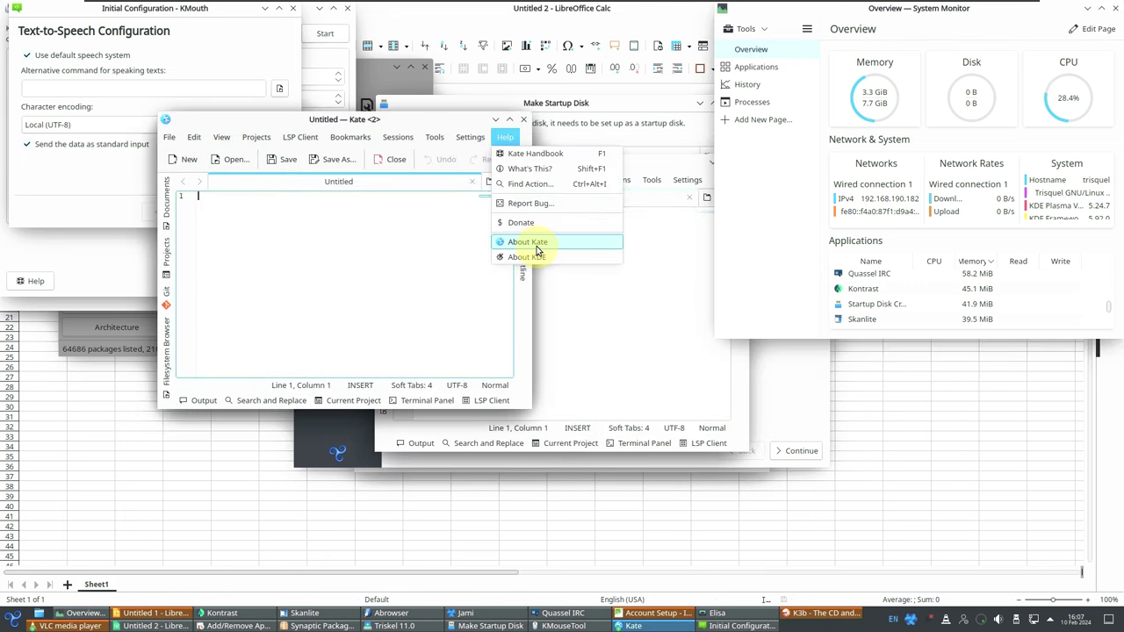
pyautogui.click(533, 243)
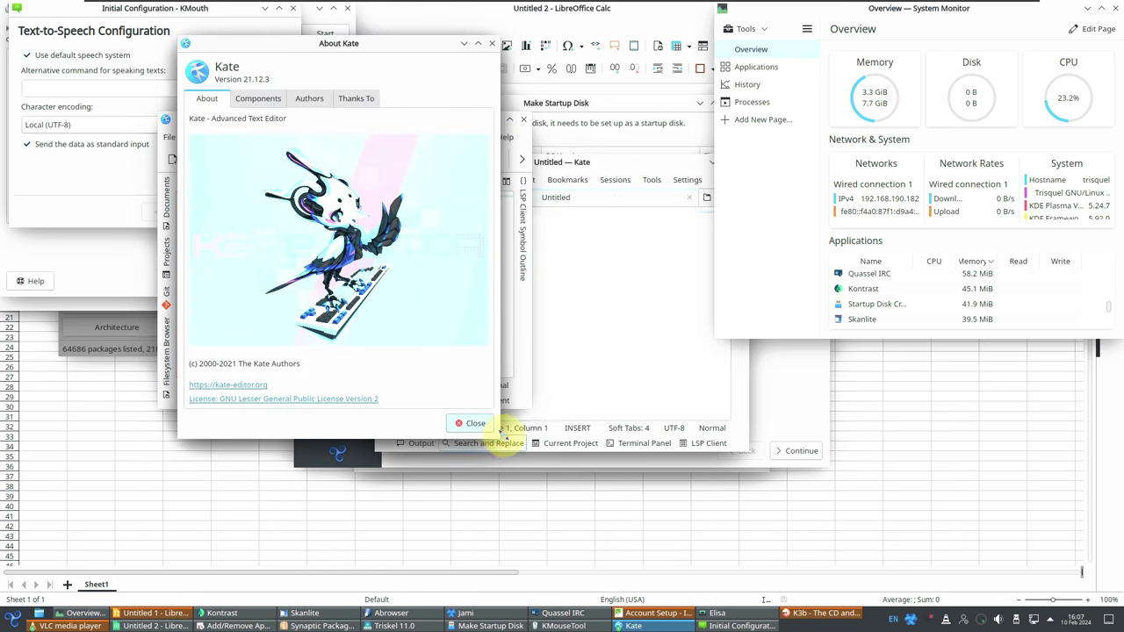
pyautogui.click(474, 424)
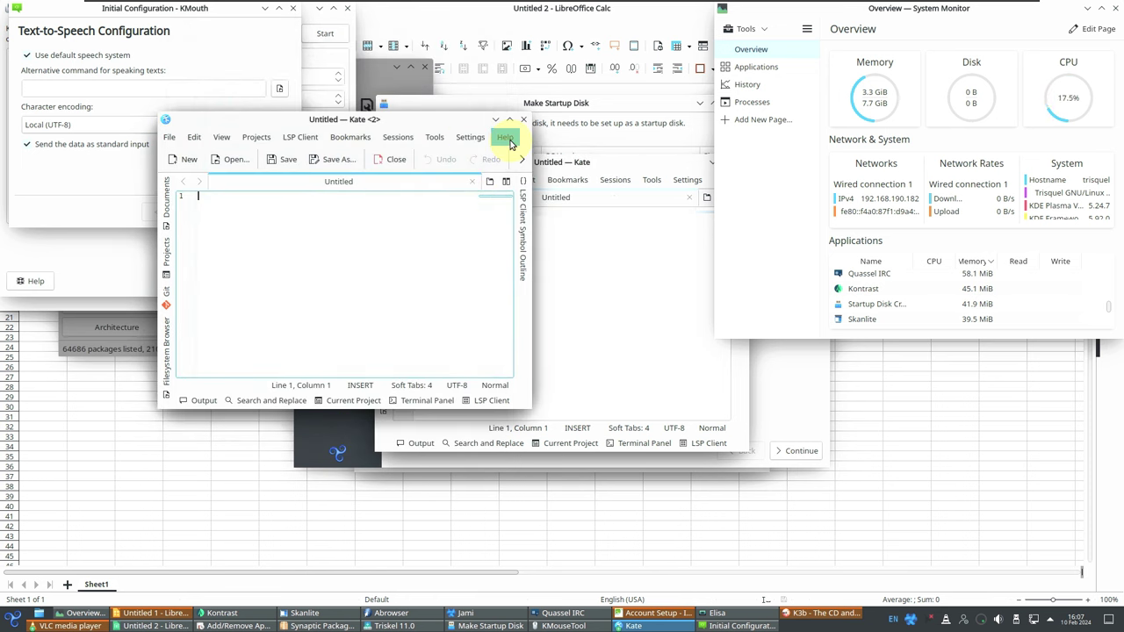
# Step: View the About KDE information from the second Kate window, dismiss it and close that window
pyautogui.click(505, 137)
pyautogui.click(539, 255)
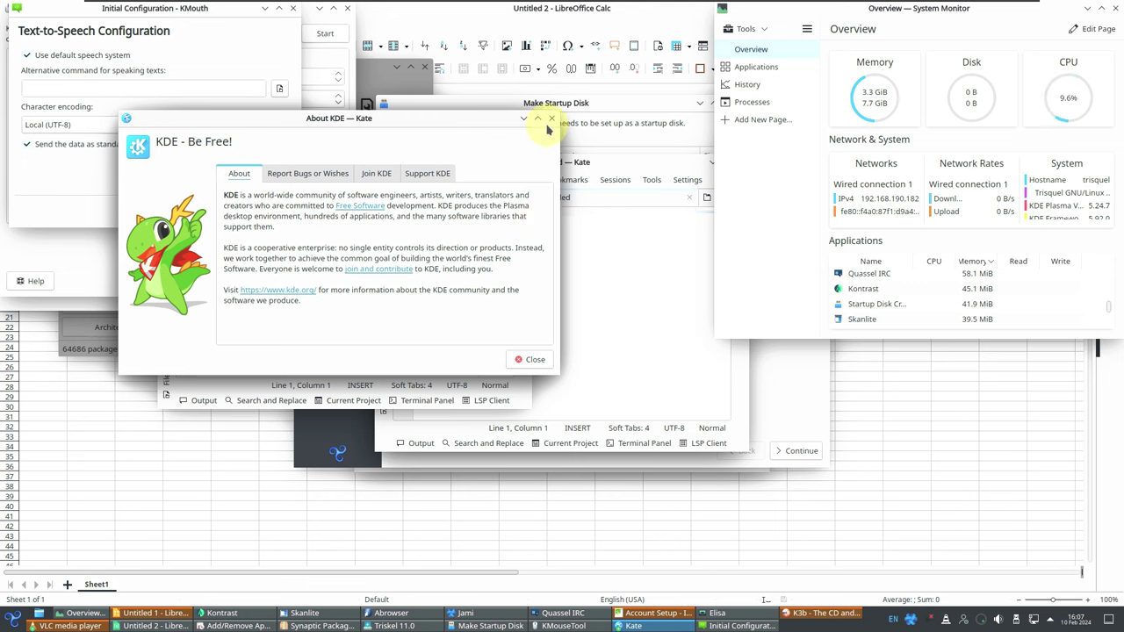
pyautogui.click(544, 121)
pyautogui.click(524, 122)
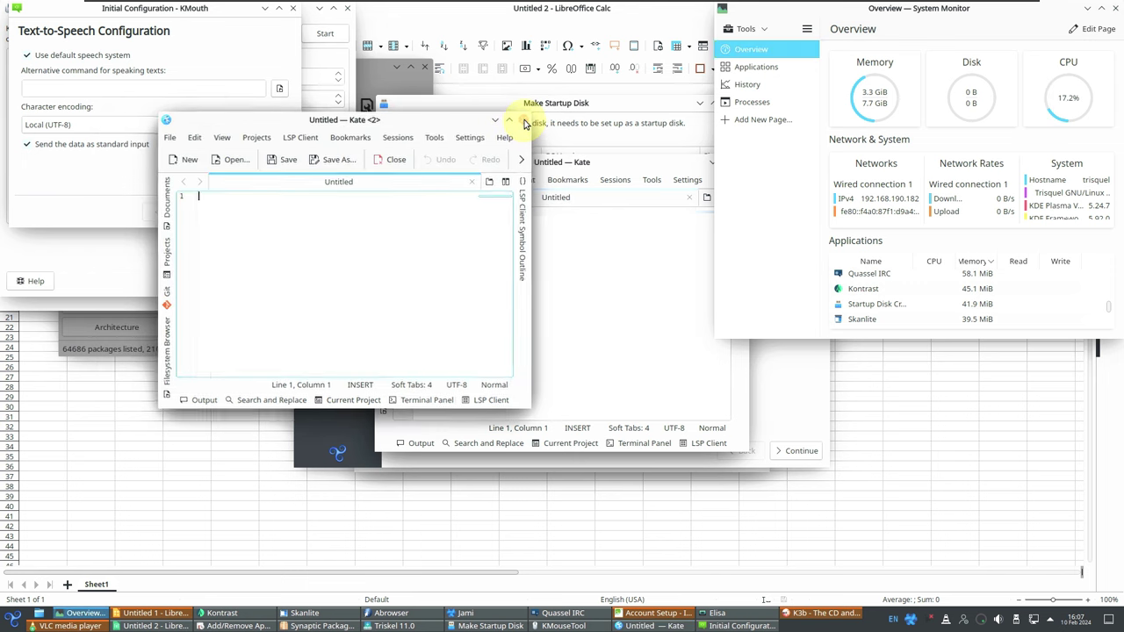
# Step: Move the remaining Kate window aside, view its About Kate information and close the window
pyautogui.moveTo(588, 160); pyautogui.dragTo(402, 149)
pyautogui.click(538, 167)
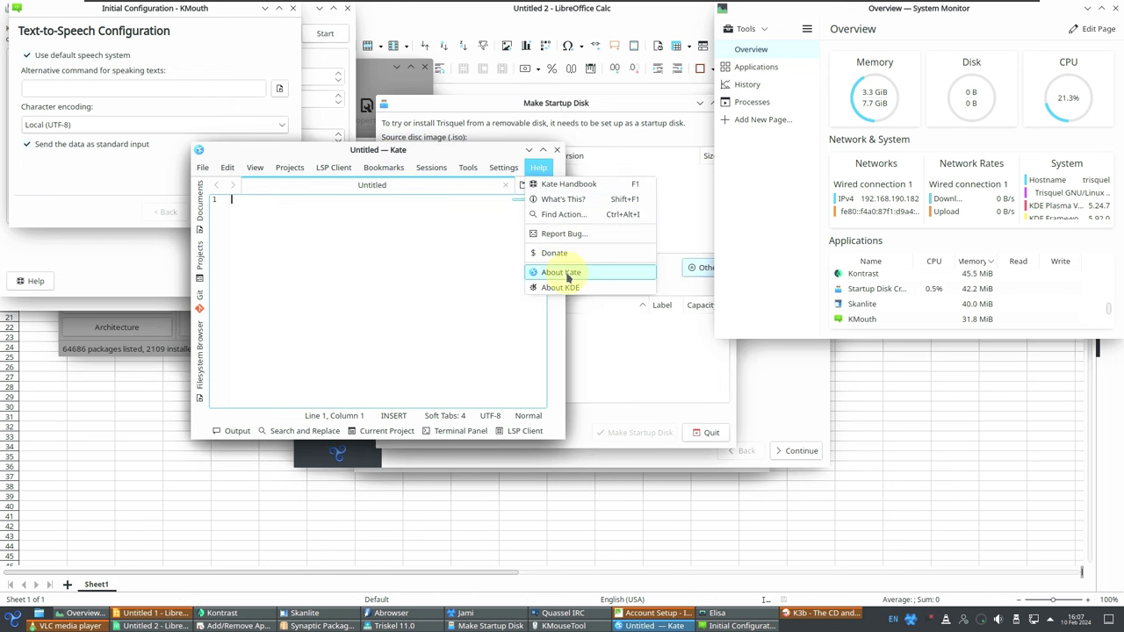
pyautogui.click(560, 272)
pyautogui.click(523, 74)
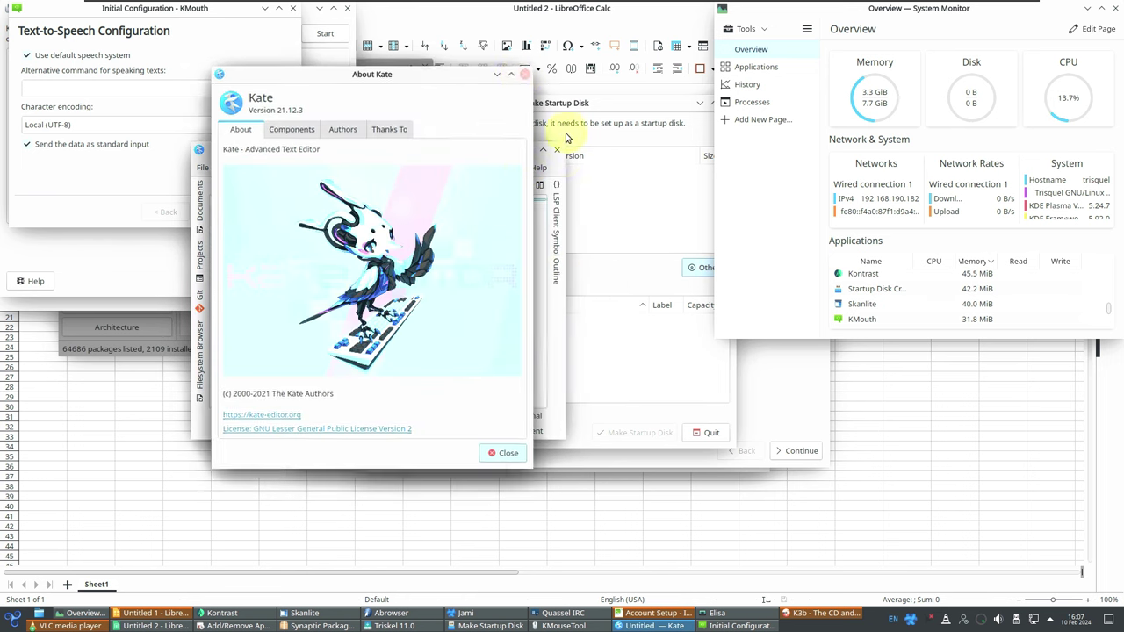
pyautogui.click(555, 151)
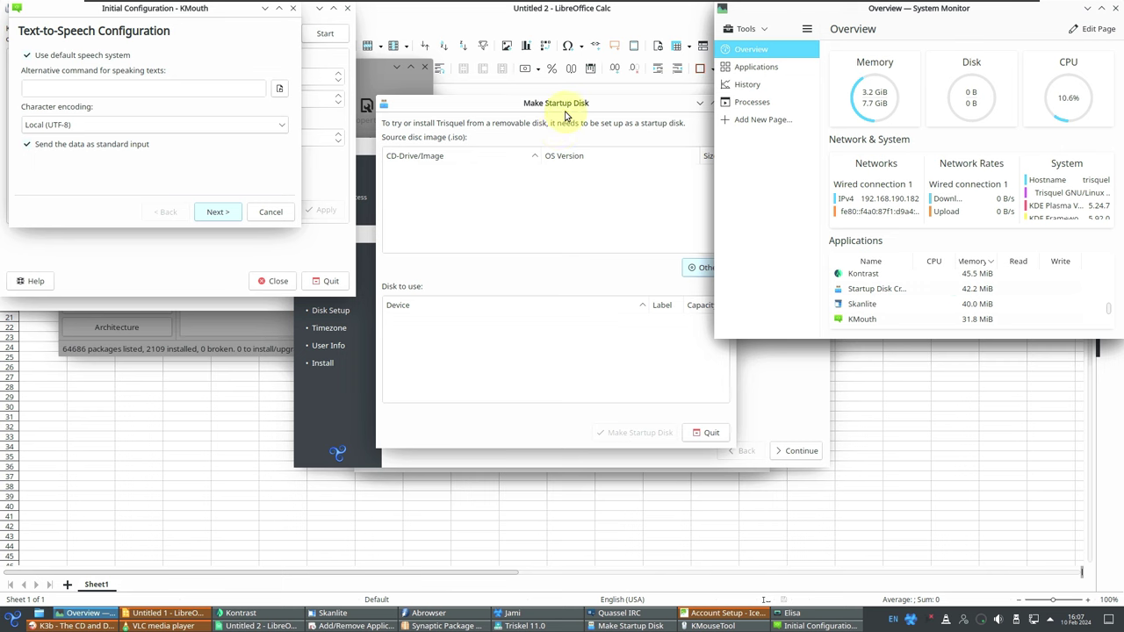
# Step: Bring Make Startup Disk forward, look at its file dialog for choosing another disc image, cancel it and quit the program
pyautogui.click(567, 114)
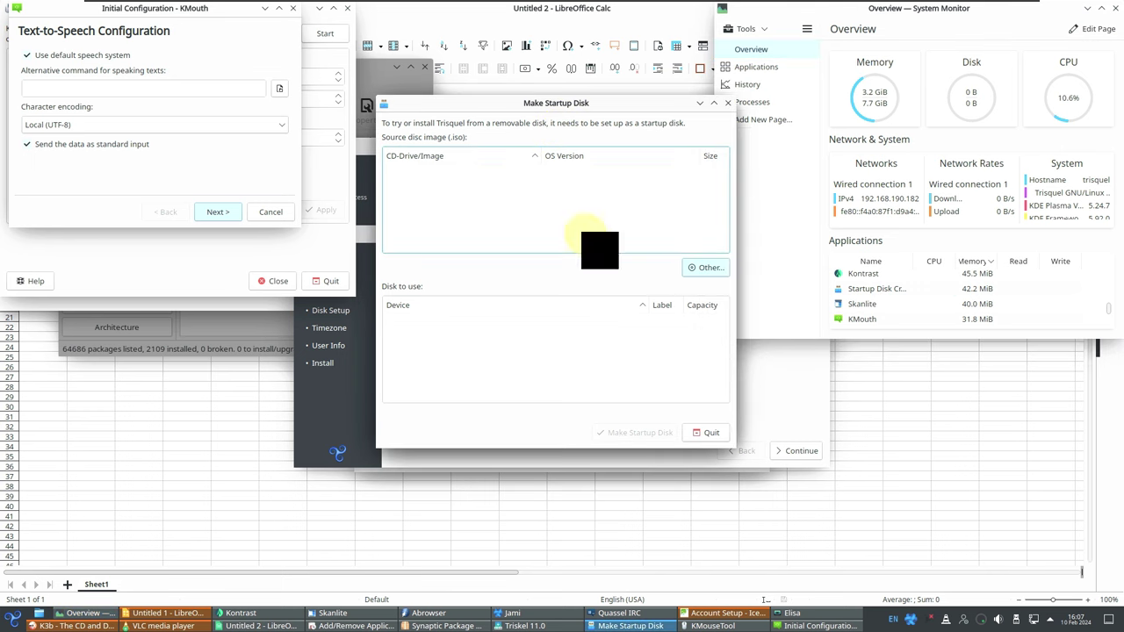
pyautogui.click(684, 265)
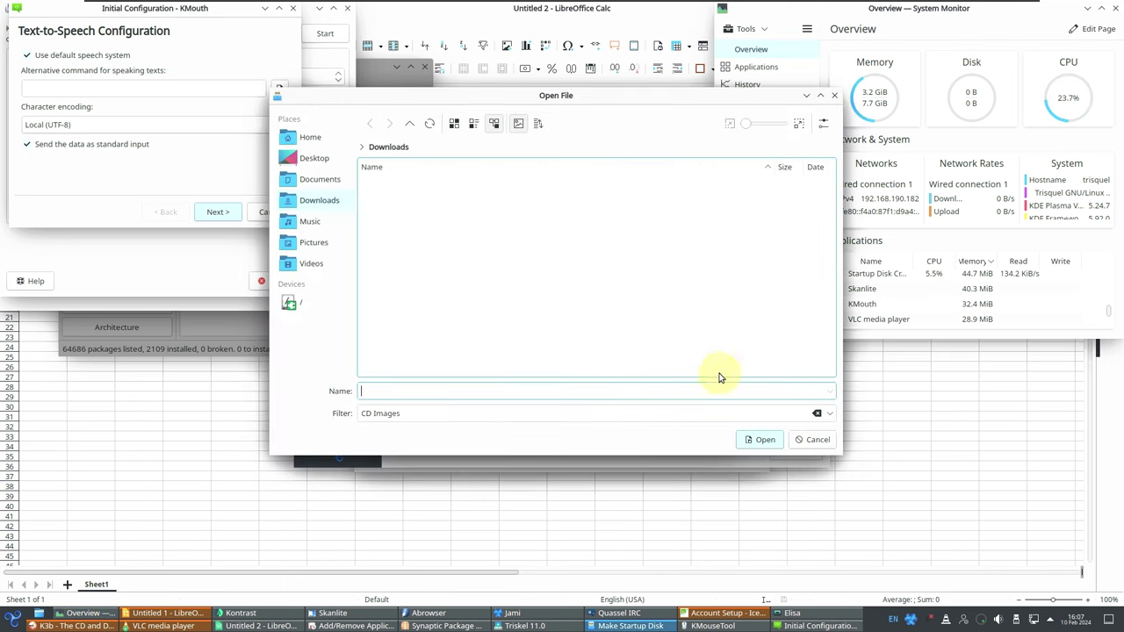
pyautogui.click(816, 441)
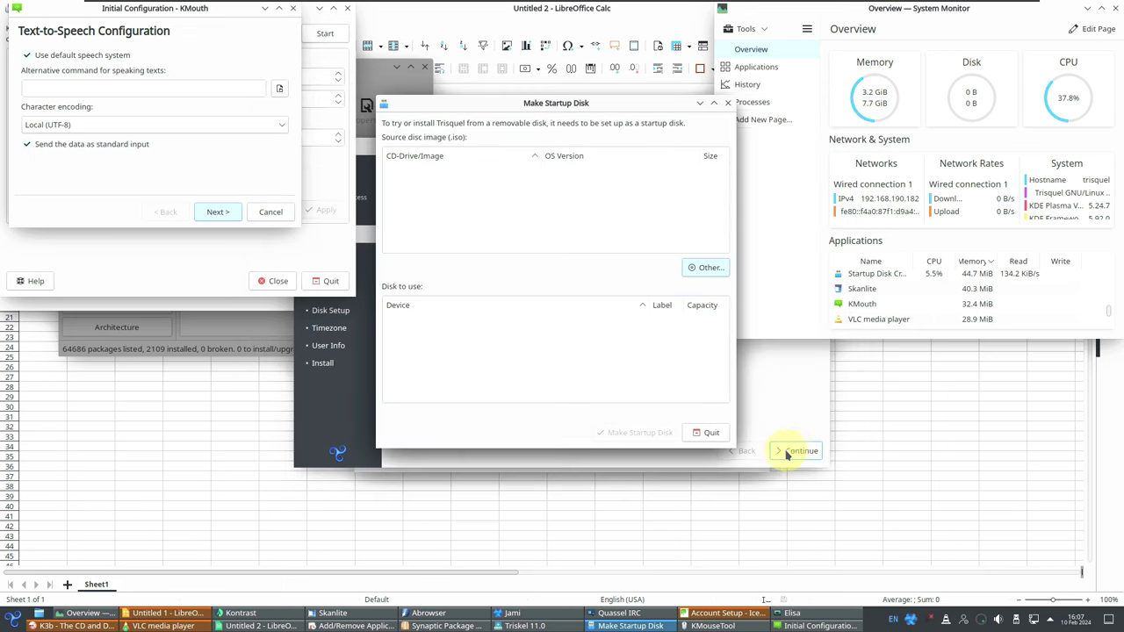
pyautogui.click(711, 433)
# Step: Bring Synaptic Package Manager in front of the Triskel 11.0 installer and dismiss its Quick Introduction
pyautogui.click(614, 169)
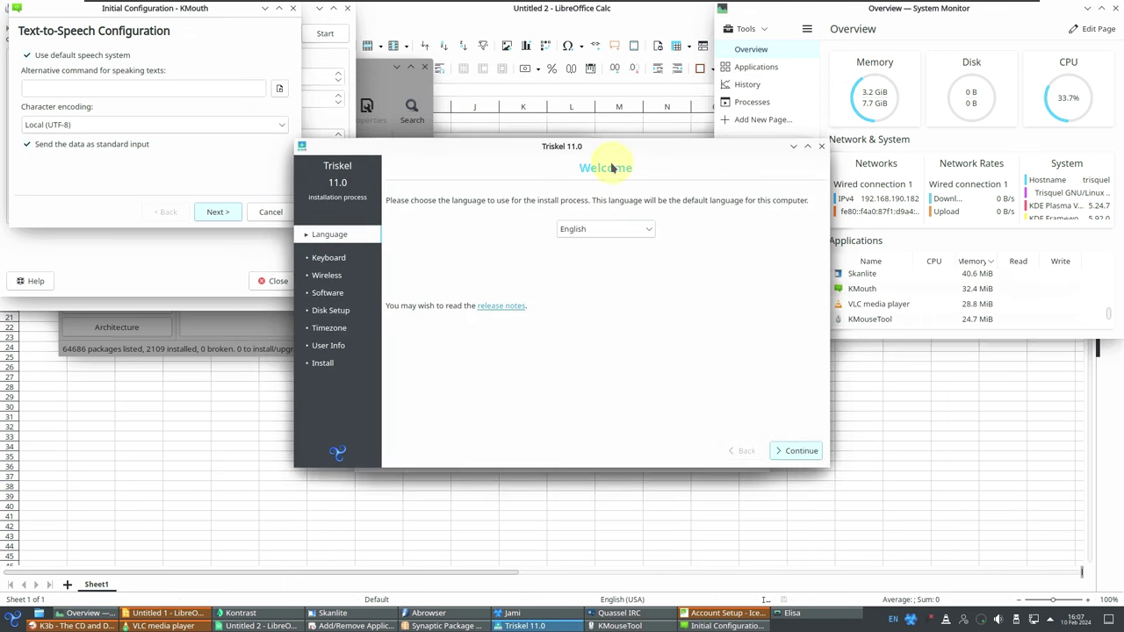
pyautogui.click(389, 87)
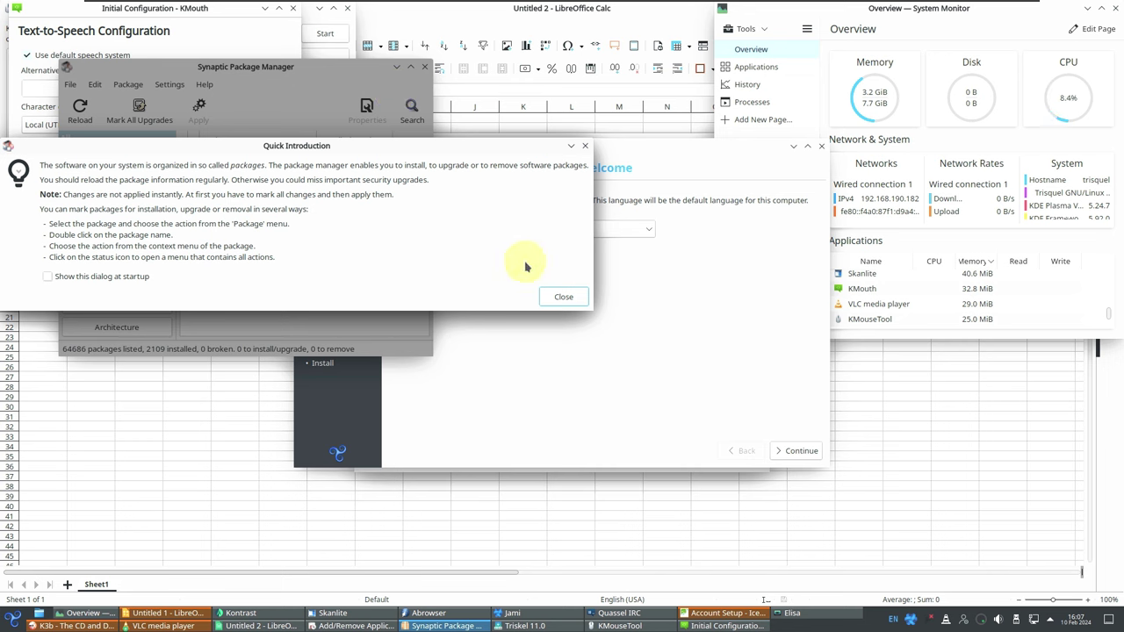
pyautogui.click(562, 298)
# Step: Enlarge the package list in a maximized Synaptic window and sort the packages by status with installed ones first
pyautogui.click(410, 67)
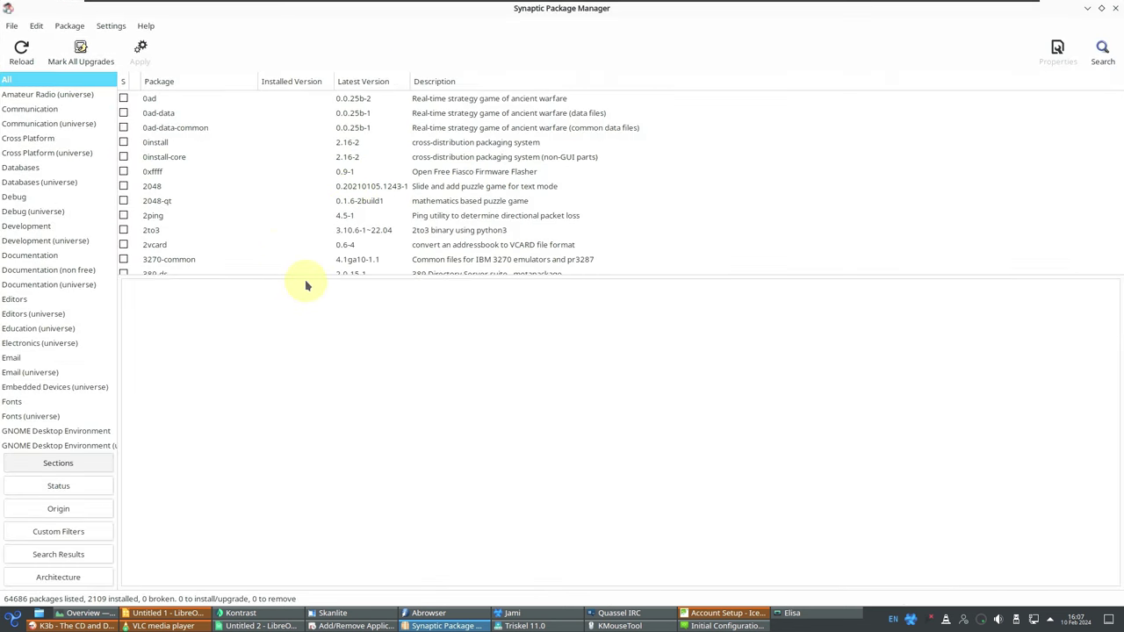
pyautogui.moveTo(305, 280); pyautogui.dragTo(334, 562)
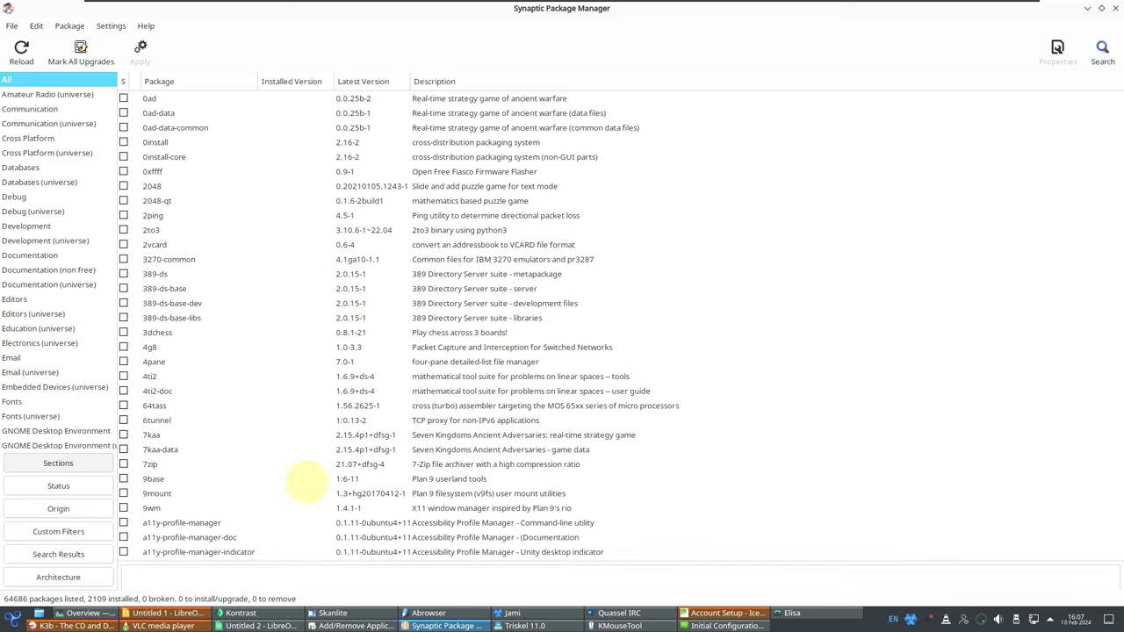
pyautogui.click(123, 81)
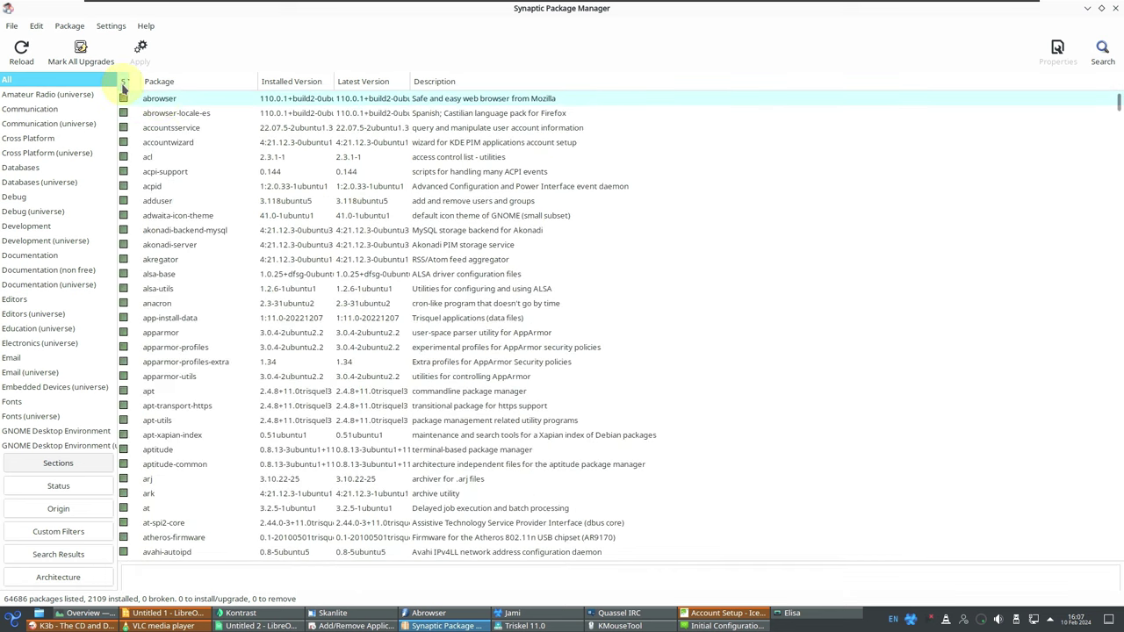
# Step: View the About Synaptic information, dismiss it and look through the list of installed packages
pyautogui.click(146, 26)
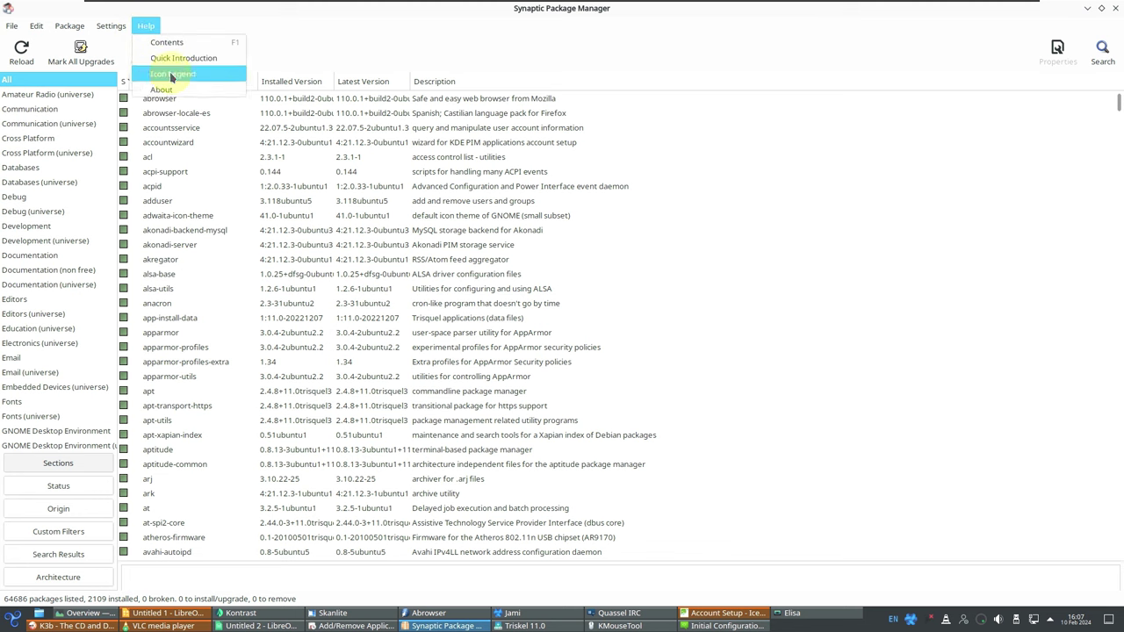
pyautogui.click(163, 86)
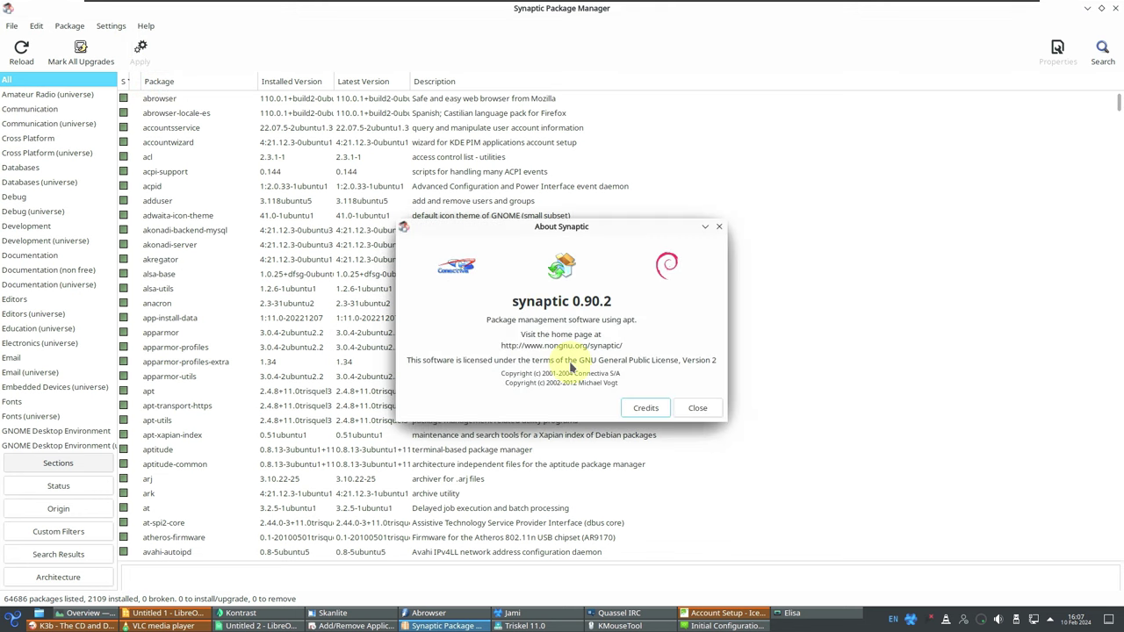
pyautogui.click(702, 411)
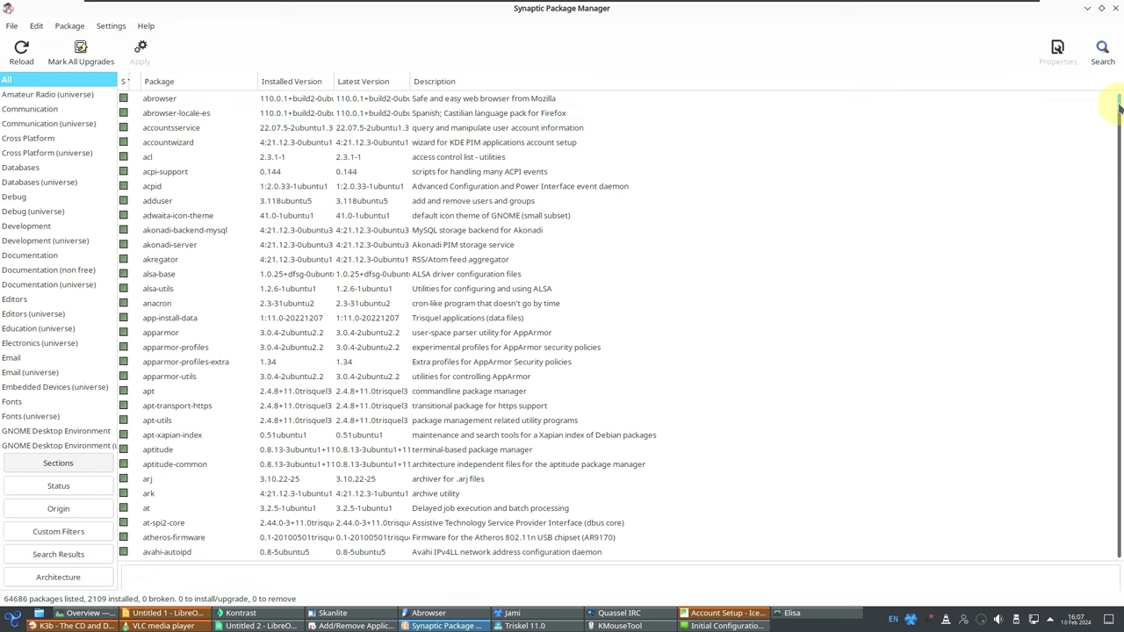
pyautogui.moveTo(1119, 117); pyautogui.dragTo(1116, 92)
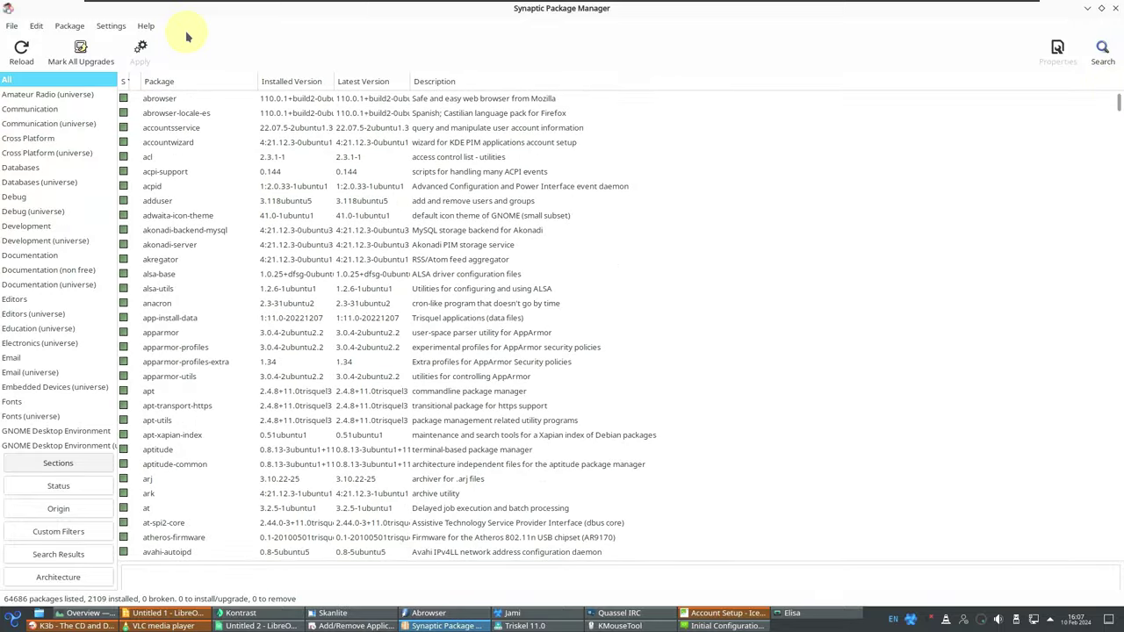
# Step: Check the About Synaptic information once more and close Synaptic Package Manager
pyautogui.click(151, 29)
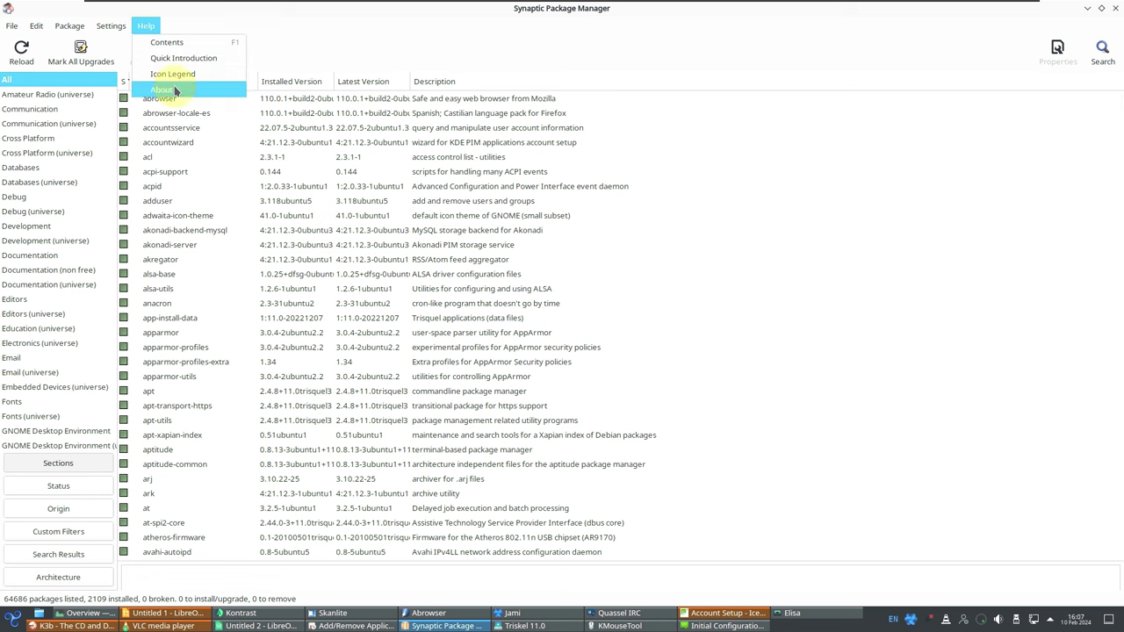
pyautogui.click(176, 91)
pyautogui.click(698, 409)
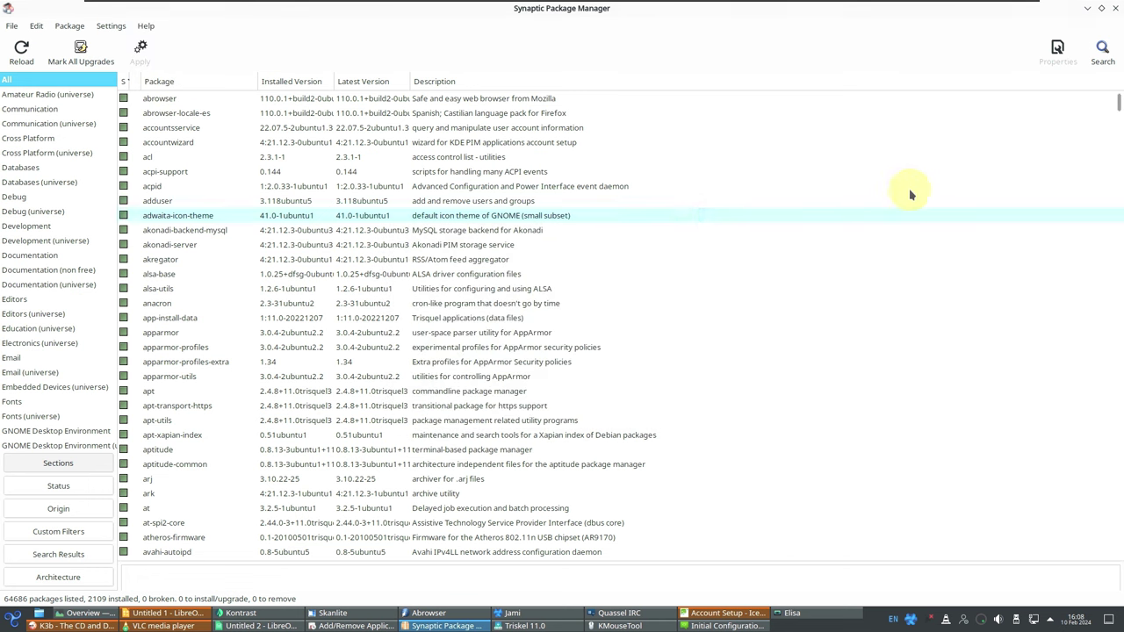
pyautogui.hotkey('alt', 'F4')
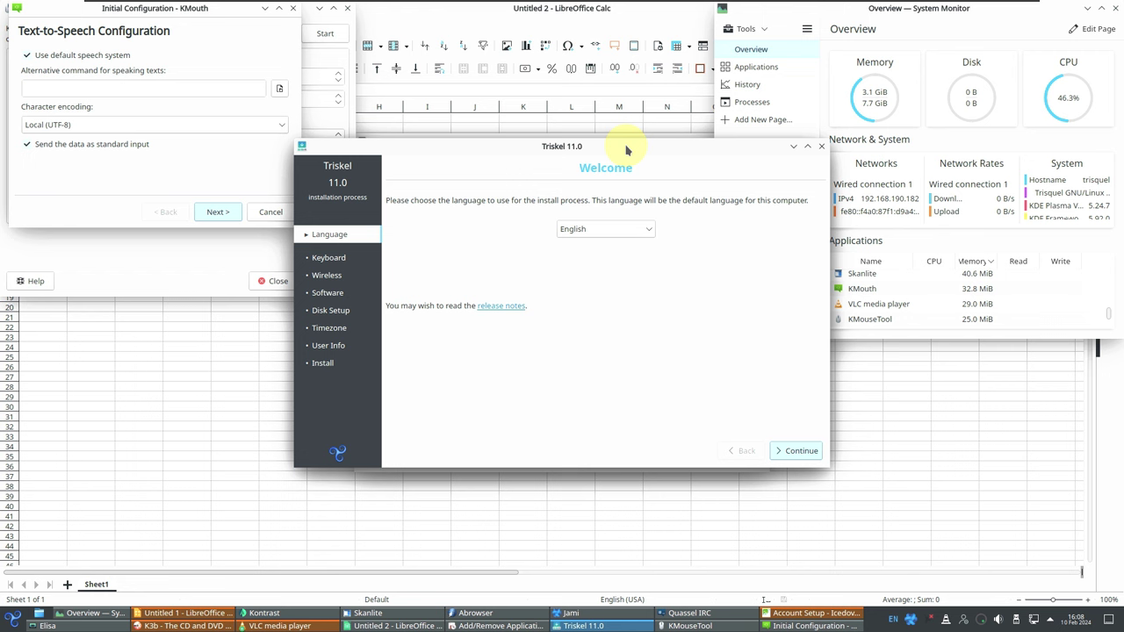
# Step: Move the KMouth Initial Configuration window over the Triskel installer, bring KMouseTool forward and quit it
pyautogui.click(250, 61)
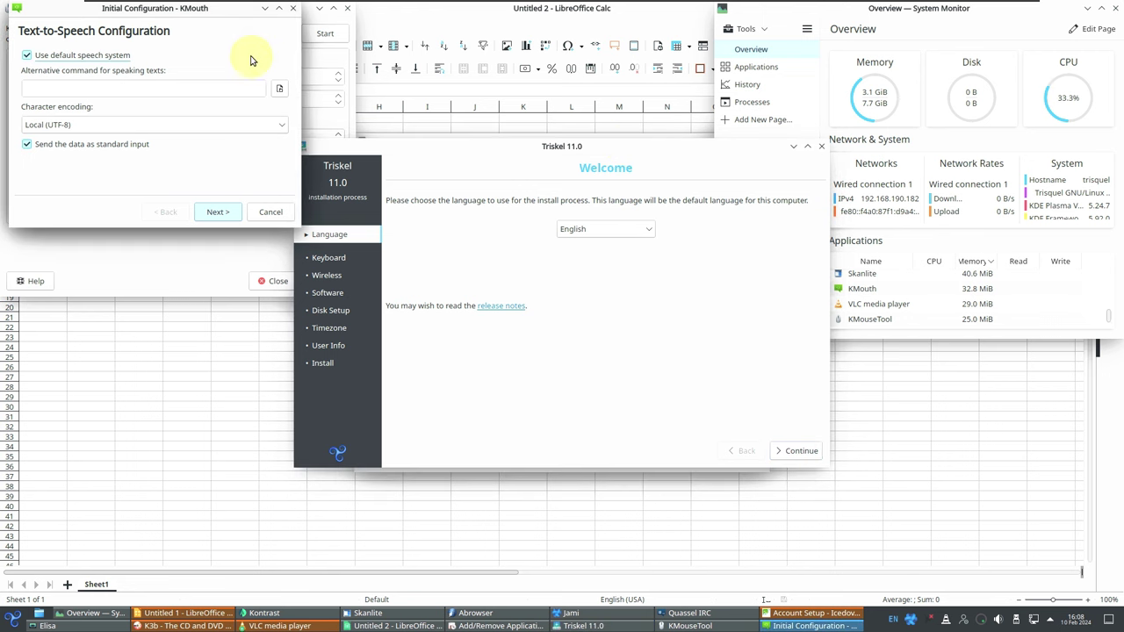
pyautogui.moveTo(222, 16); pyautogui.dragTo(609, 213)
pyautogui.click(214, 84)
pyautogui.moveTo(261, 20); pyautogui.dragTo(318, 204)
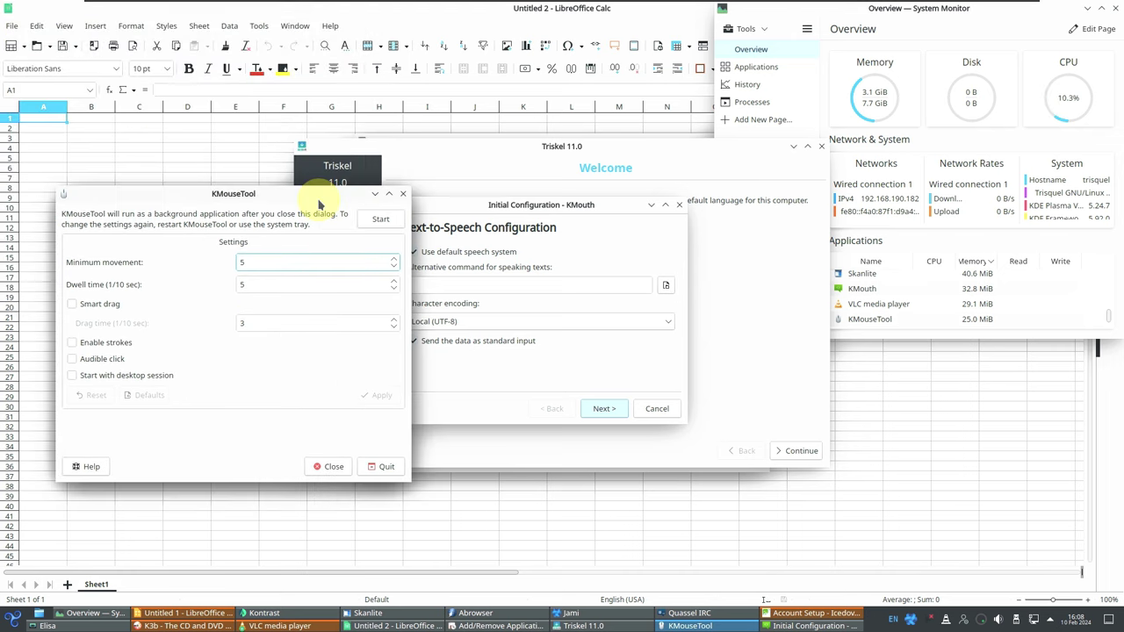
pyautogui.click(382, 466)
# Step: View the About LibreOffice information from the Calc window, dismiss it and close the Untitled 2 spreadsheet
pyautogui.click(329, 26)
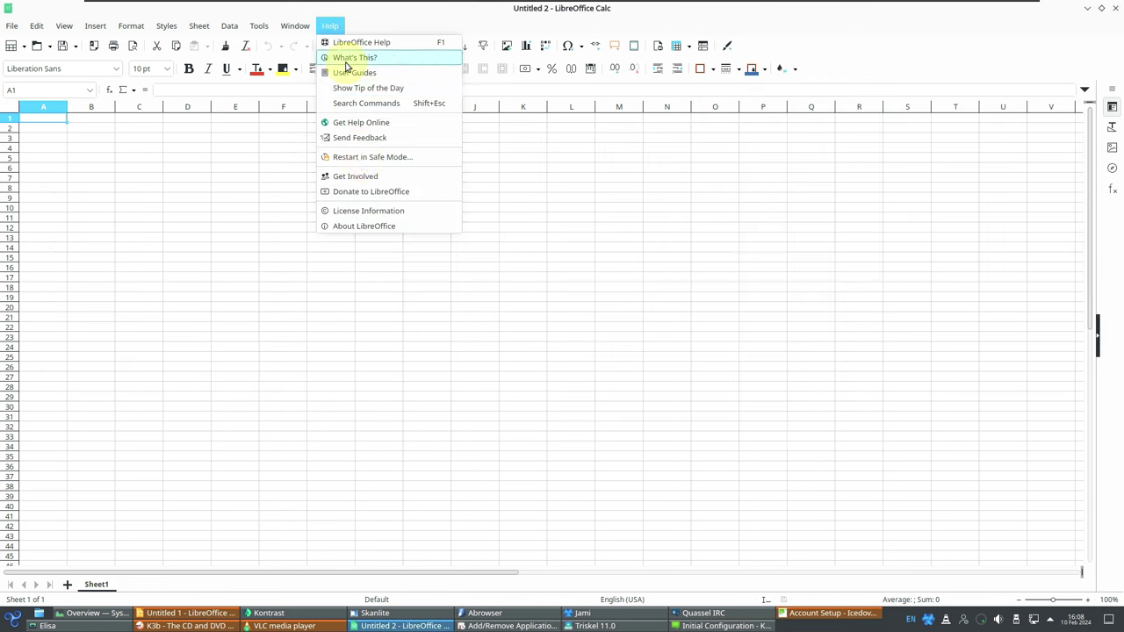
pyautogui.click(376, 226)
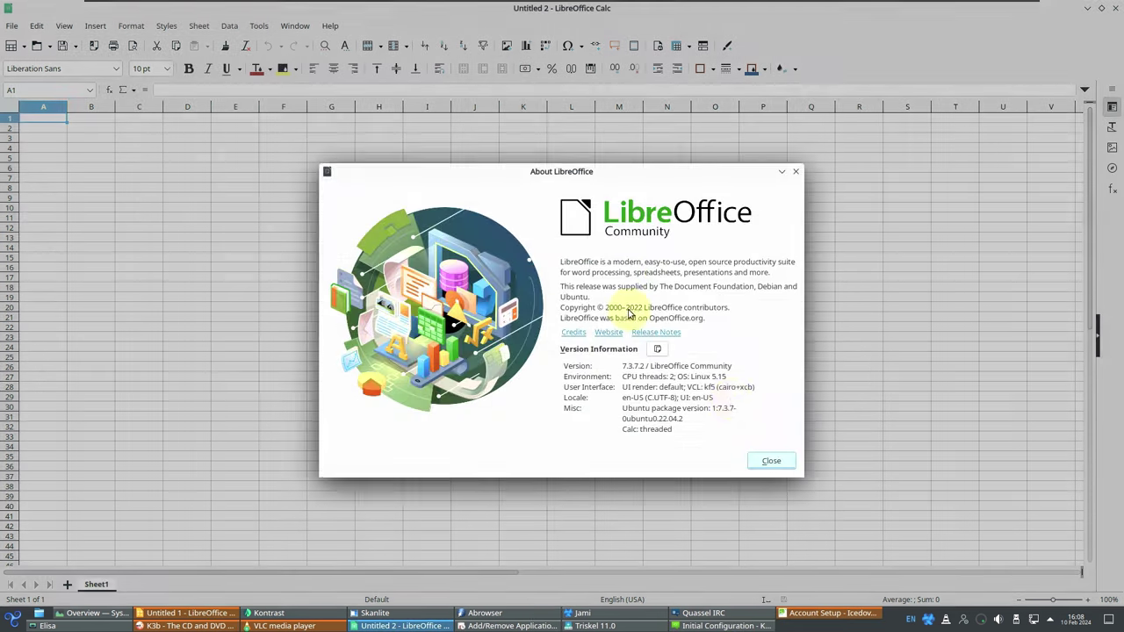
pyautogui.click(784, 468)
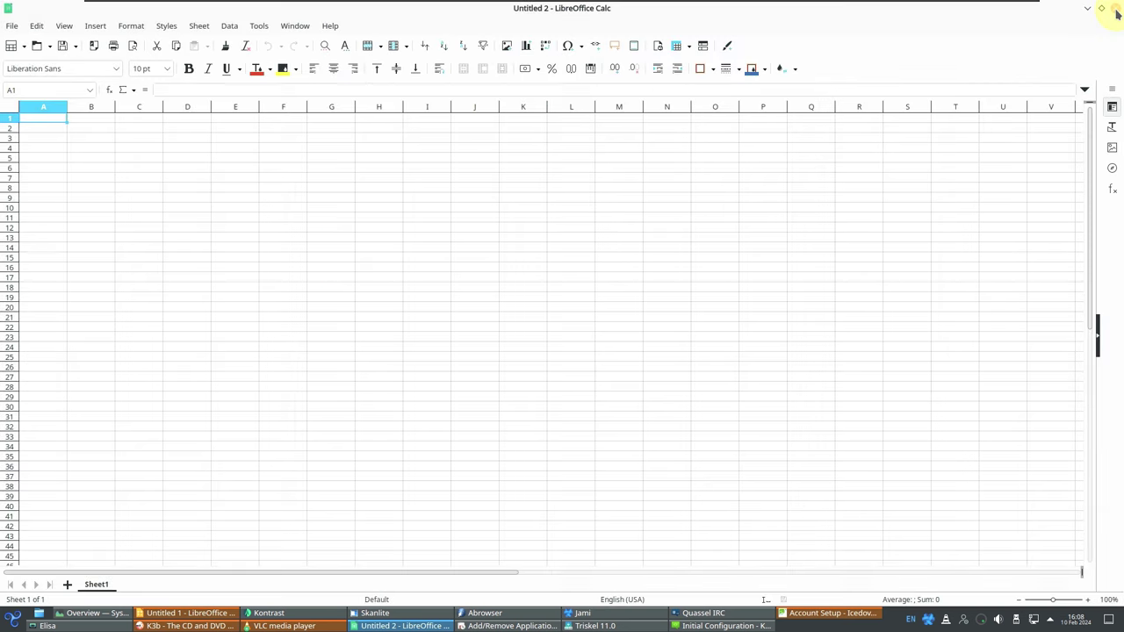
pyautogui.click(1115, 8)
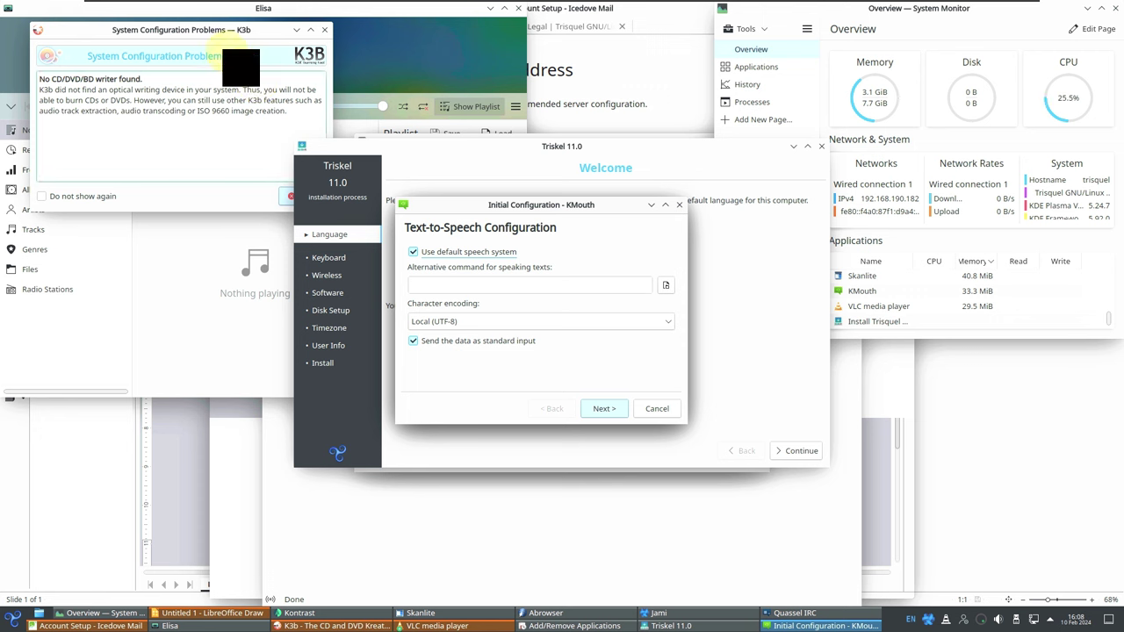
# Step: Move K3b's System Configuration Problems dialog aside and dismiss it, then bring the Elisa music player forward
pyautogui.moveTo(219, 33); pyautogui.dragTo(282, 134)
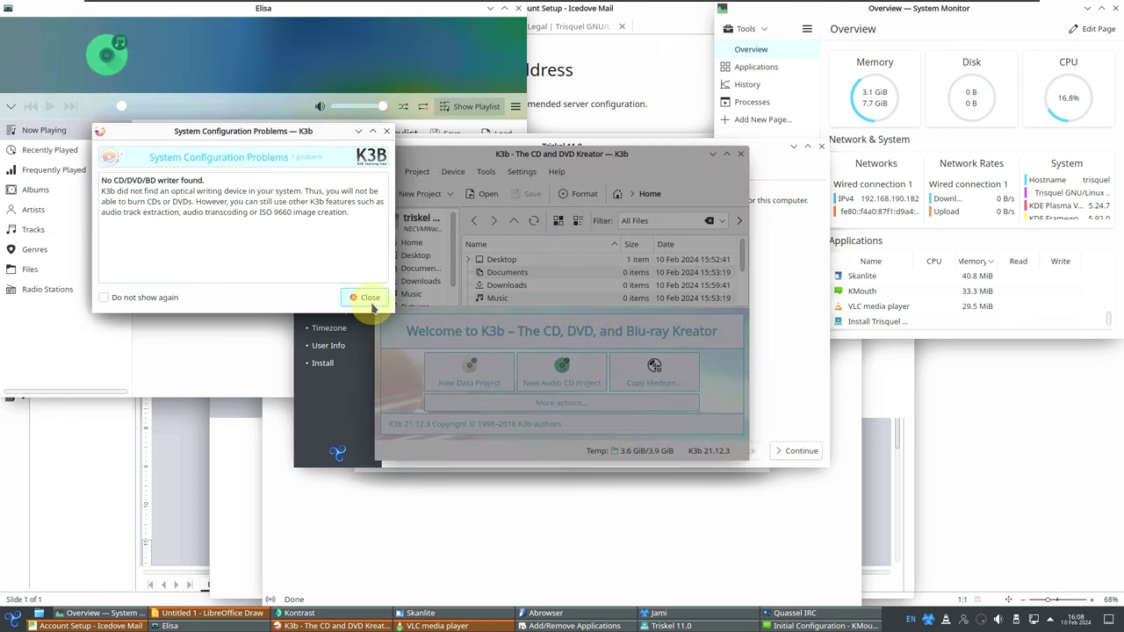
pyautogui.click(369, 299)
pyautogui.click(233, 87)
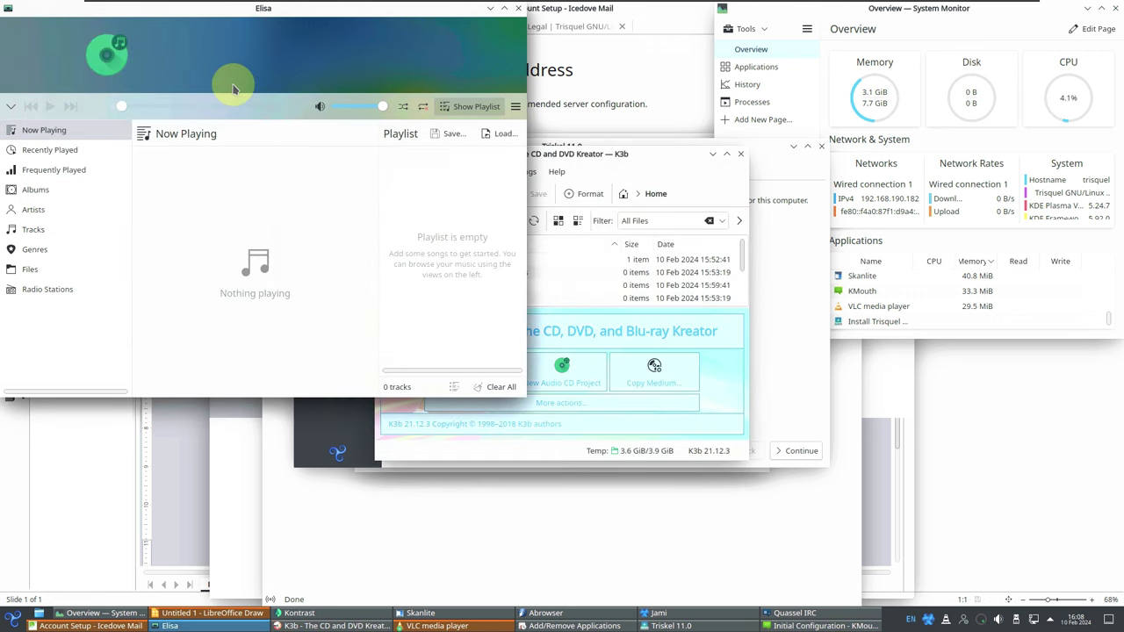
# Step: View the About Elisa information, dismiss it and close the Elisa music player
pyautogui.click(515, 107)
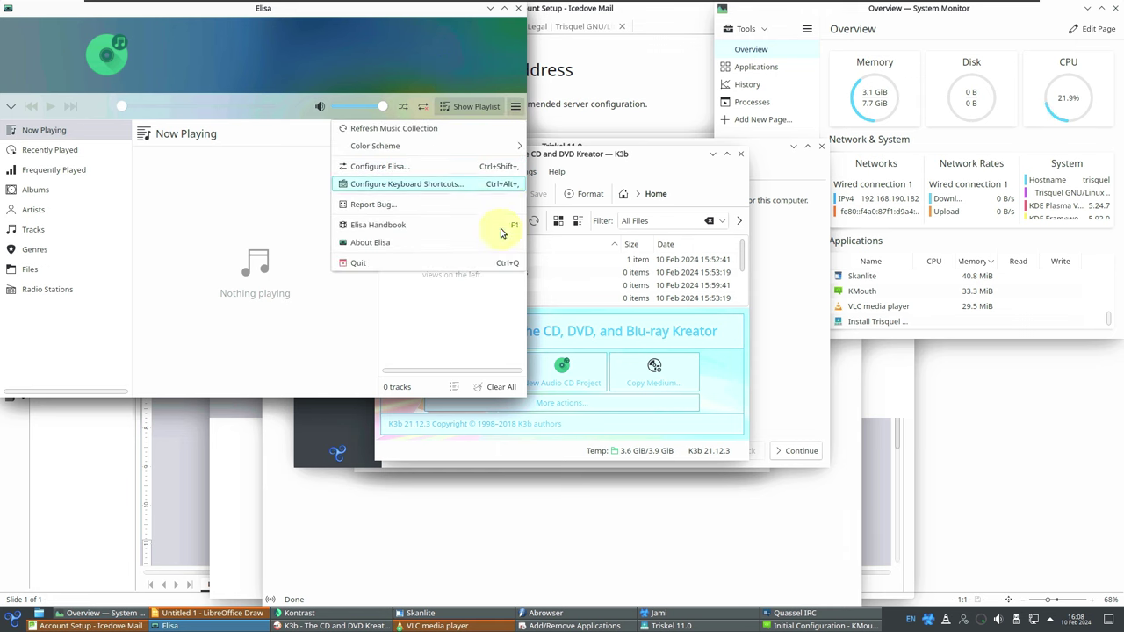
pyautogui.click(456, 244)
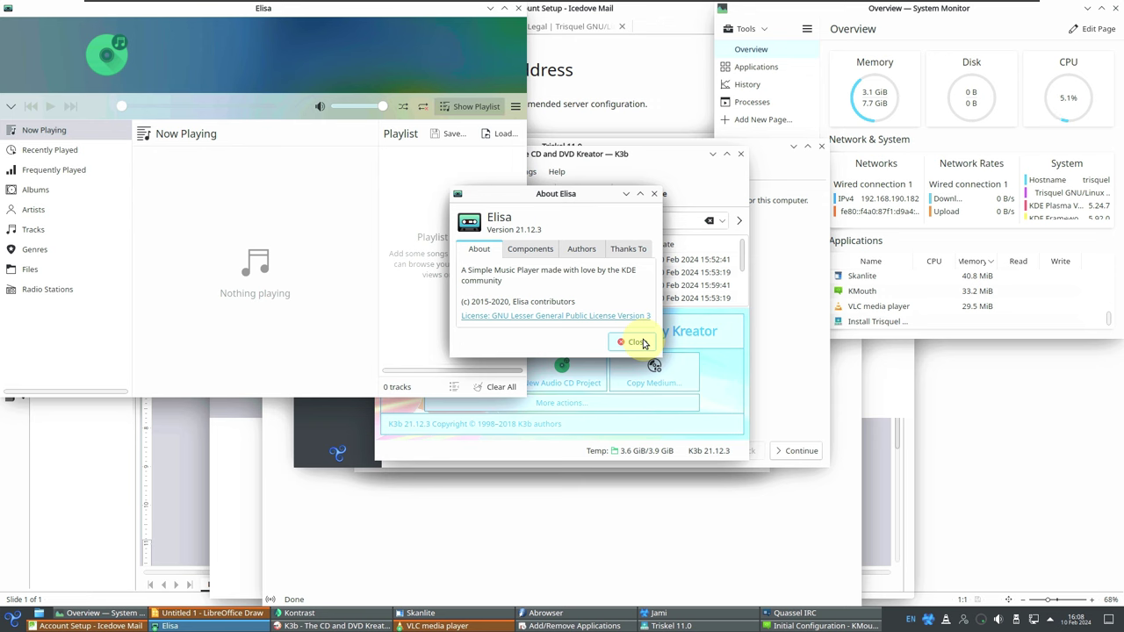
pyautogui.click(642, 342)
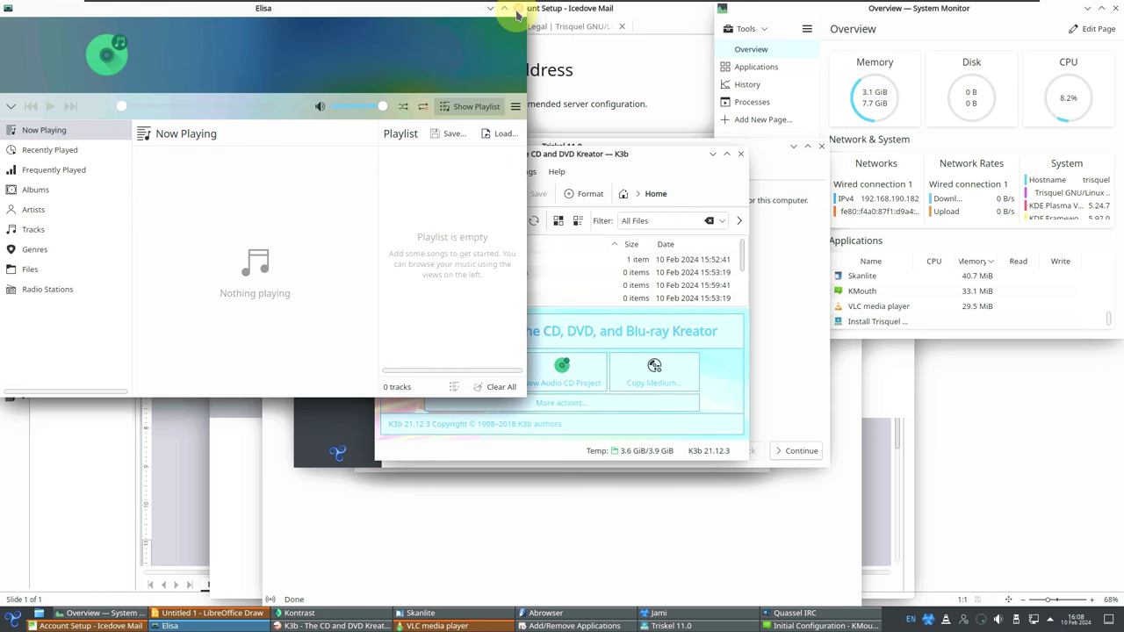
pyautogui.click(517, 15)
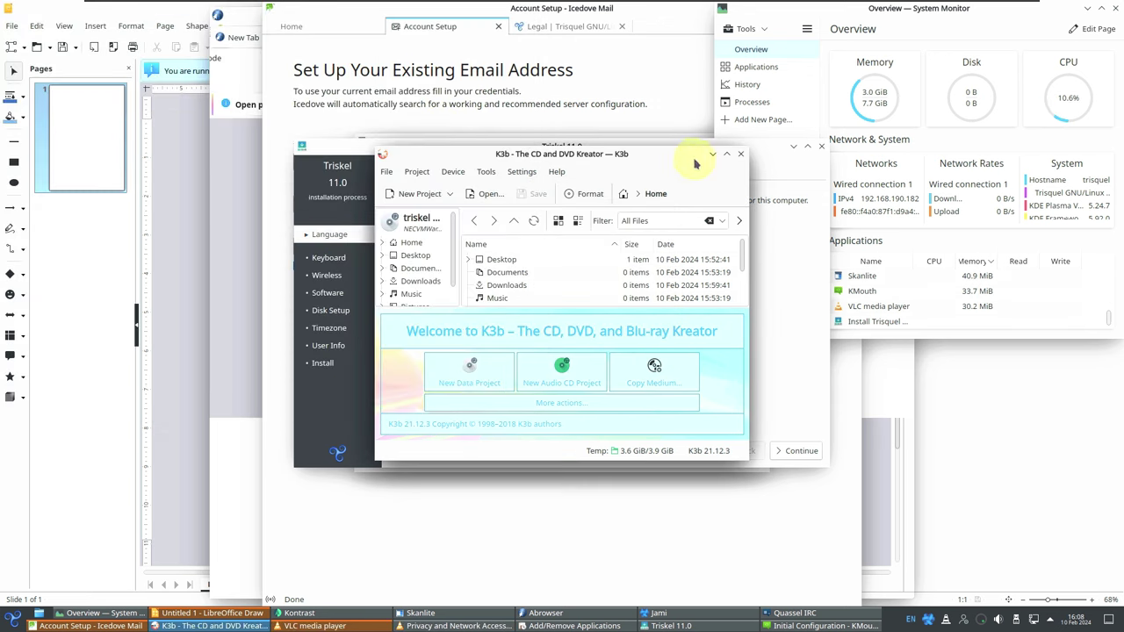
# Step: Maximize the K3b window, view the About K3b information and dismiss it
pyautogui.click(727, 155)
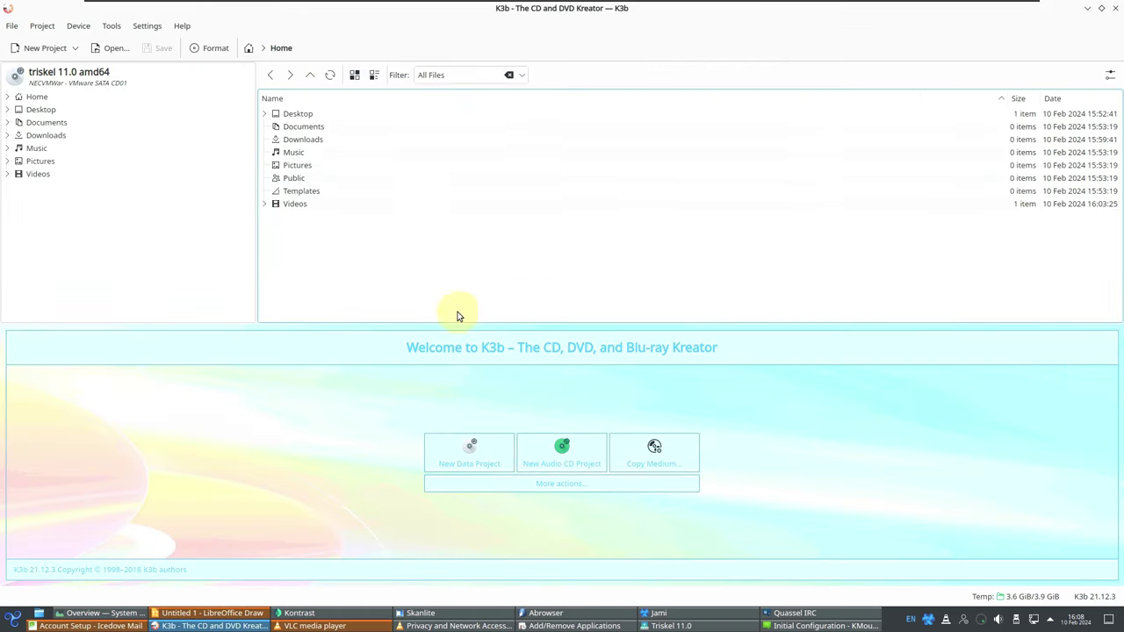
pyautogui.click(182, 26)
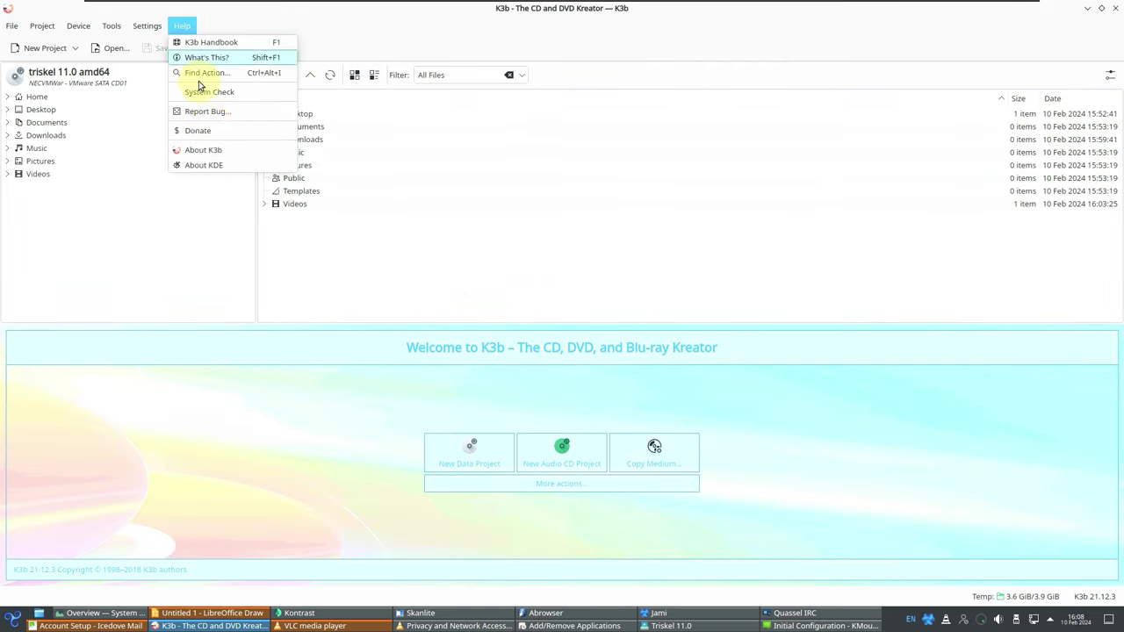
pyautogui.click(214, 153)
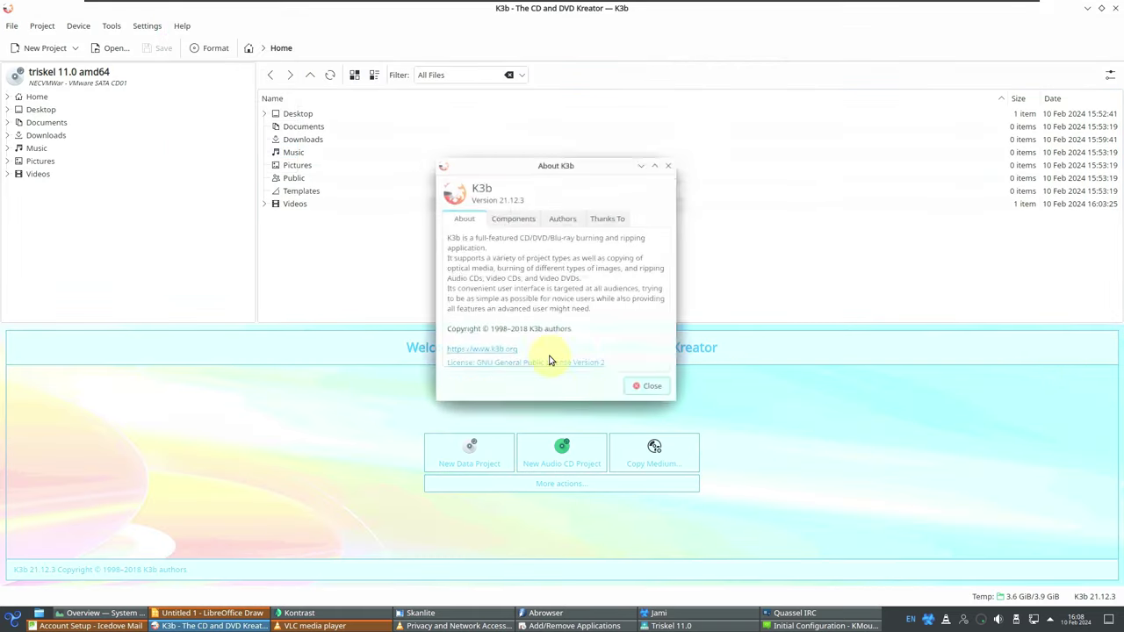
pyautogui.click(655, 389)
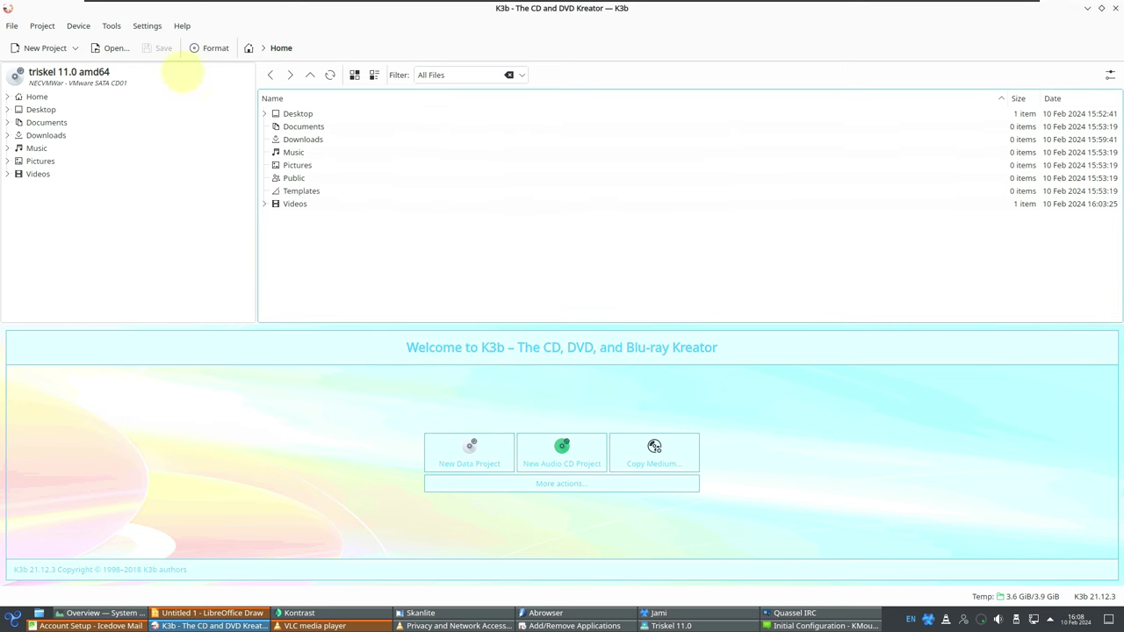
# Step: View the About KDE information from within K3b, dismiss it and quit K3b
pyautogui.click(182, 26)
pyautogui.click(233, 166)
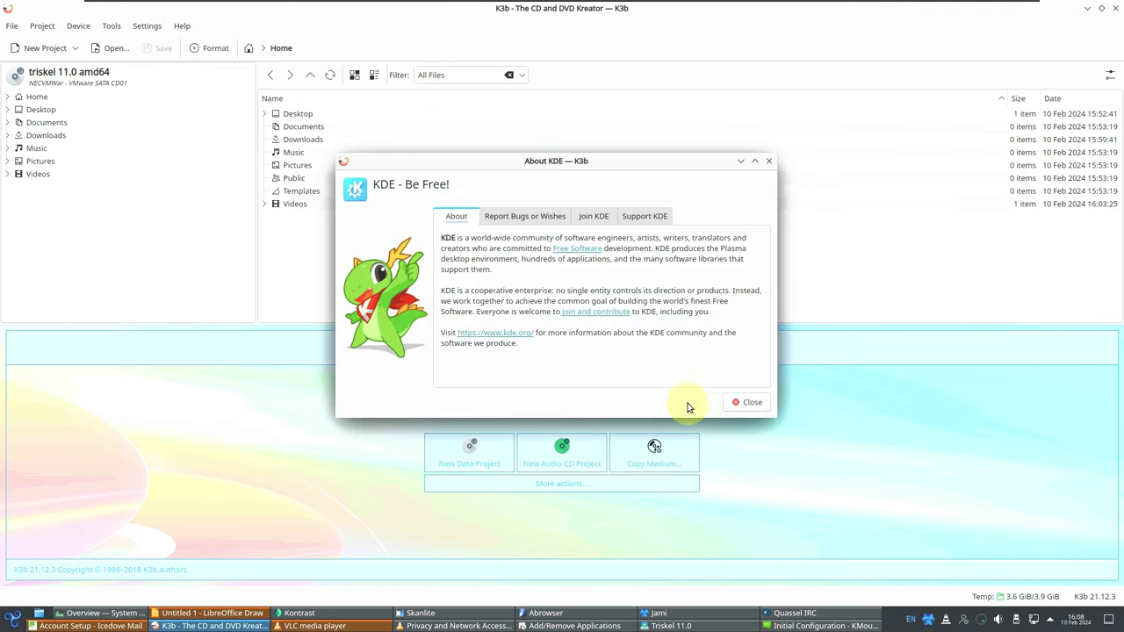
pyautogui.click(738, 404)
pyautogui.click(12, 25)
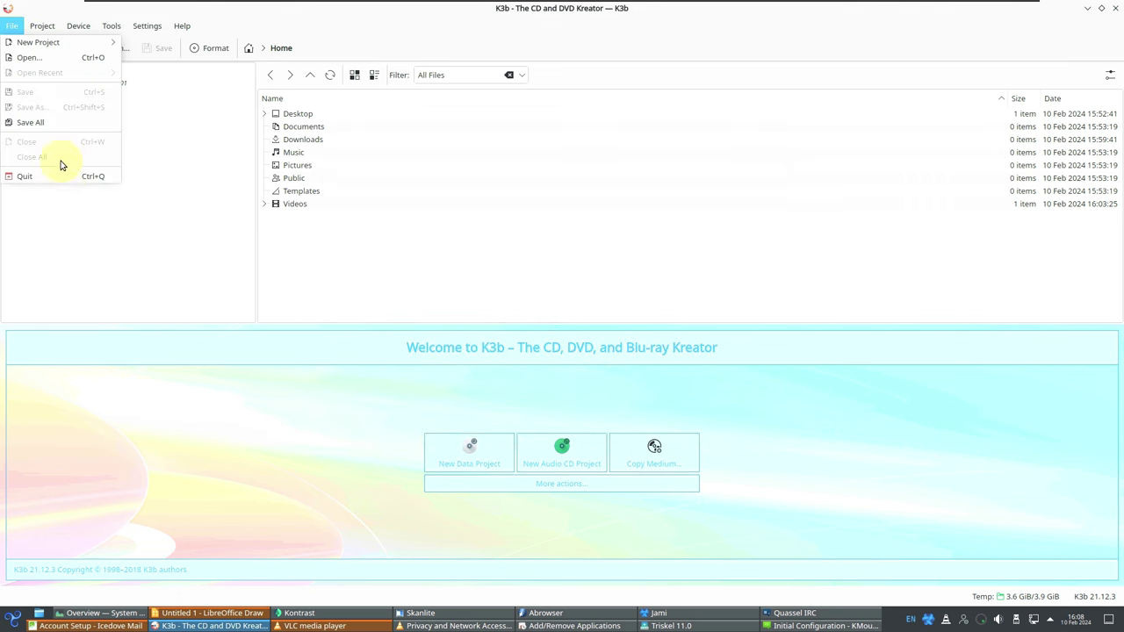
pyautogui.click(61, 182)
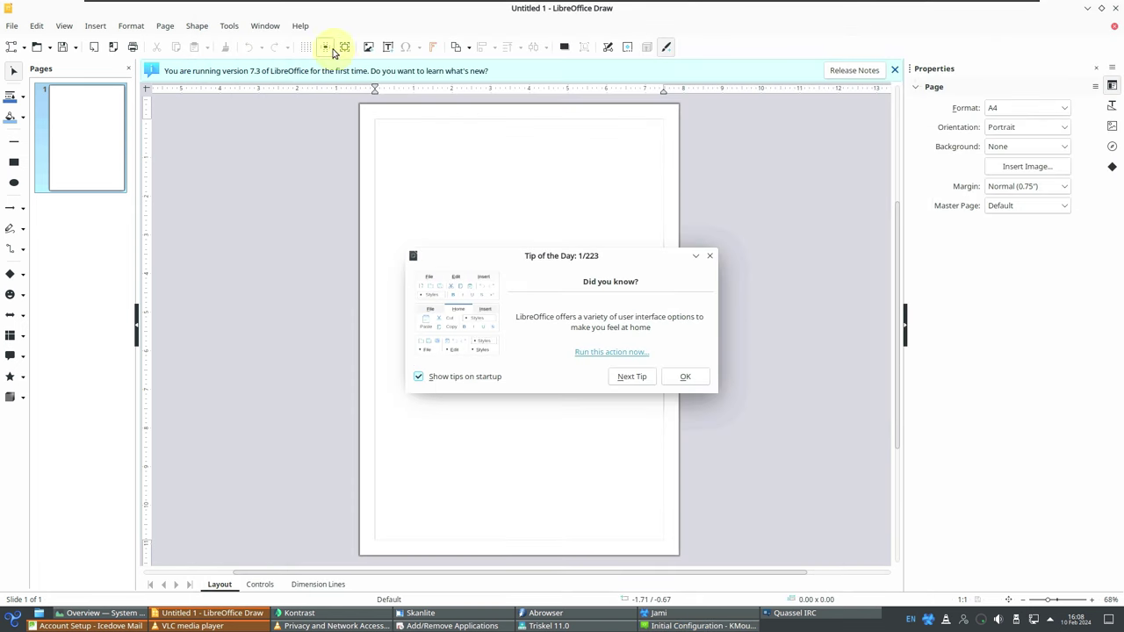
# Step: View the About LibreOffice information from the Draw window, dismiss it and exit LibreOffice
pyautogui.click(302, 26)
pyautogui.click(378, 226)
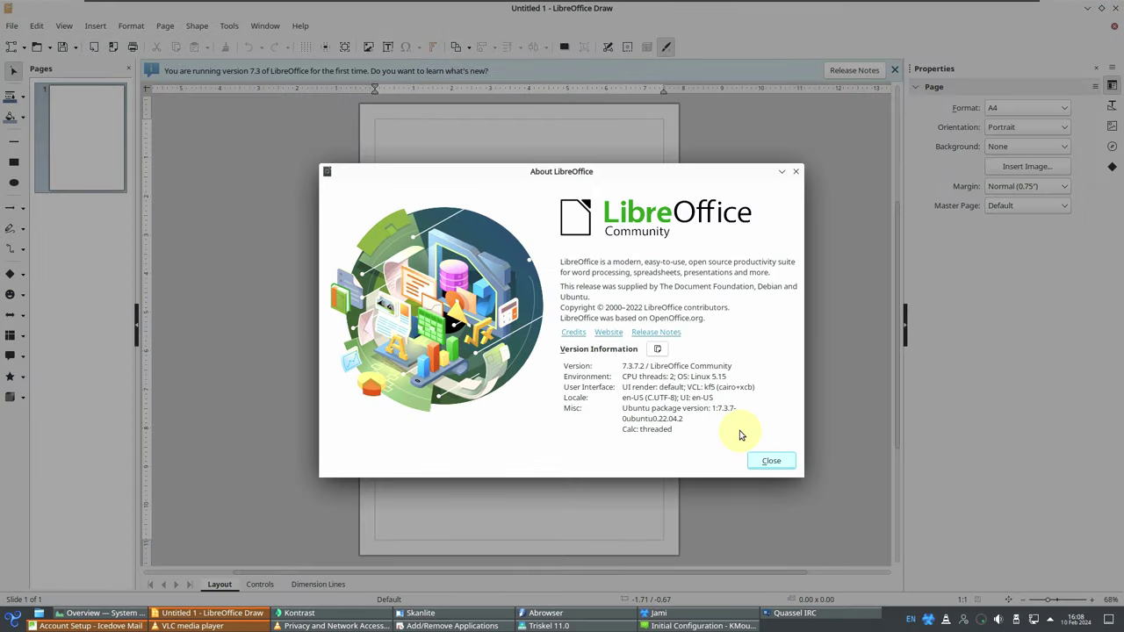
pyautogui.click(771, 460)
pyautogui.click(21, 27)
pyautogui.click(70, 454)
# Step: Bring Icedove Mail forward and close its Account Setup and Trisquel Legal tabs
pyautogui.click(467, 78)
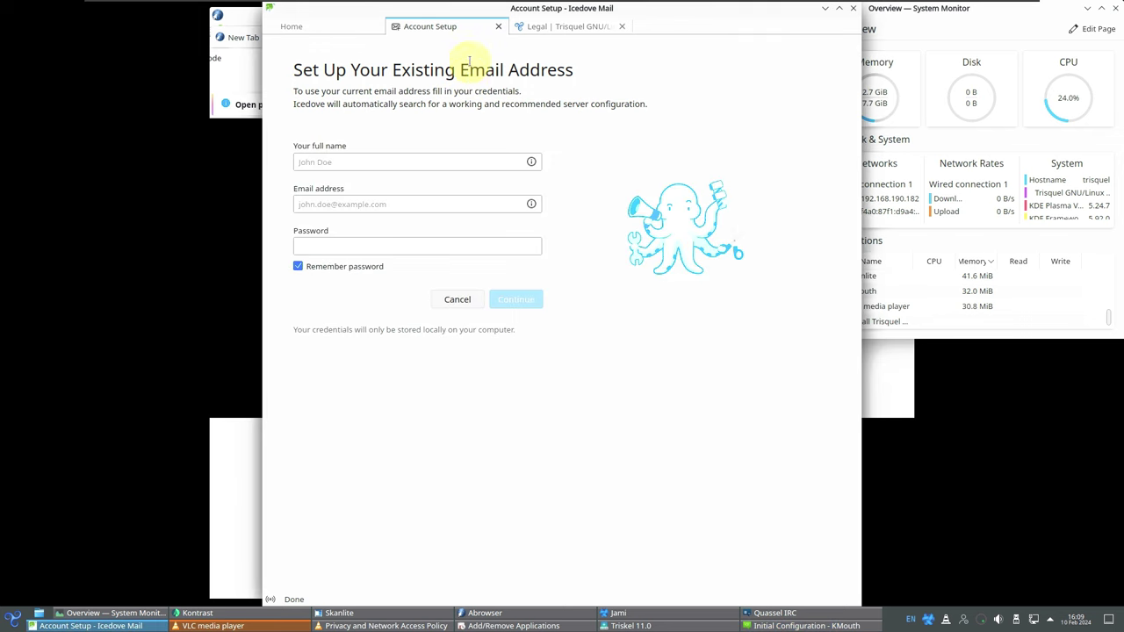
pyautogui.click(499, 27)
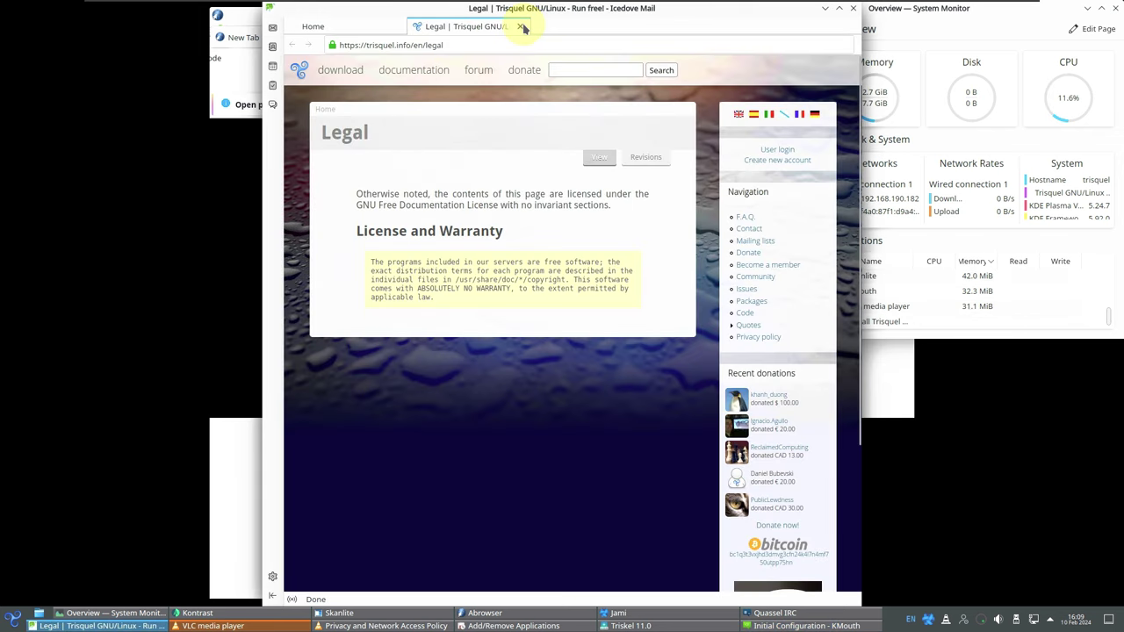
pyautogui.click(522, 27)
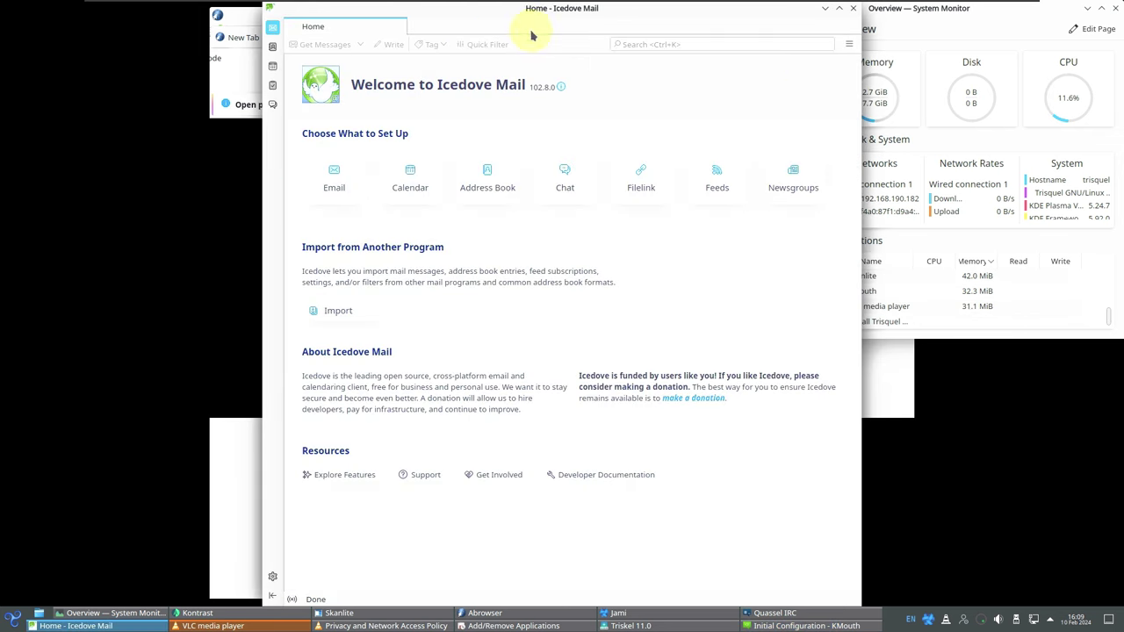
# Step: View the About Icedove Mail information, dismiss it and close Icedove Mail
pyautogui.click(560, 88)
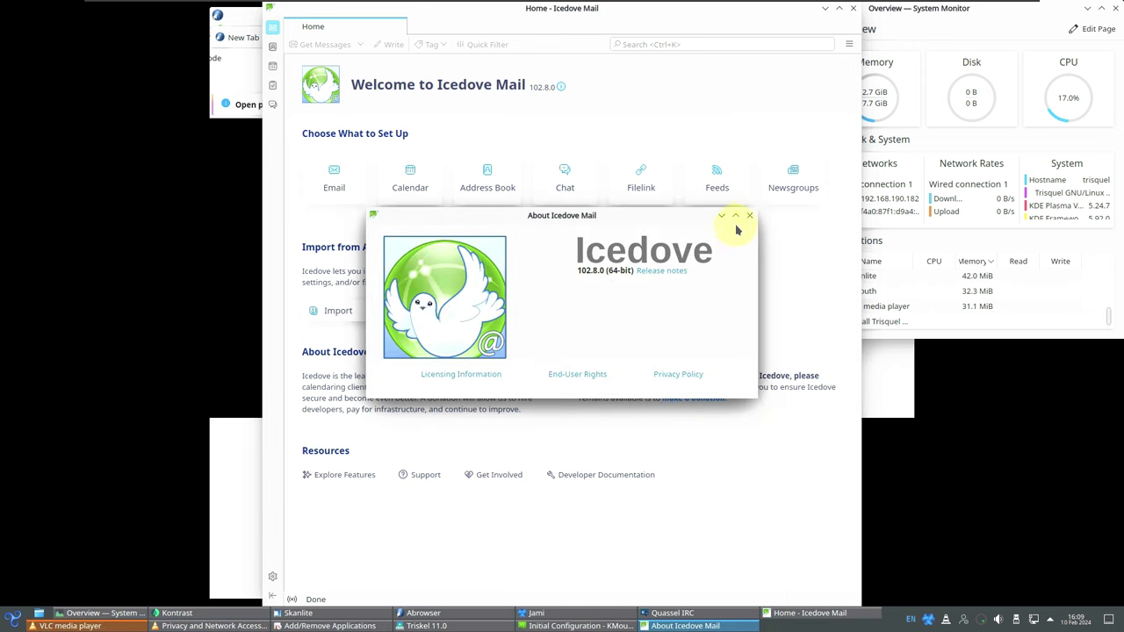
pyautogui.click(749, 217)
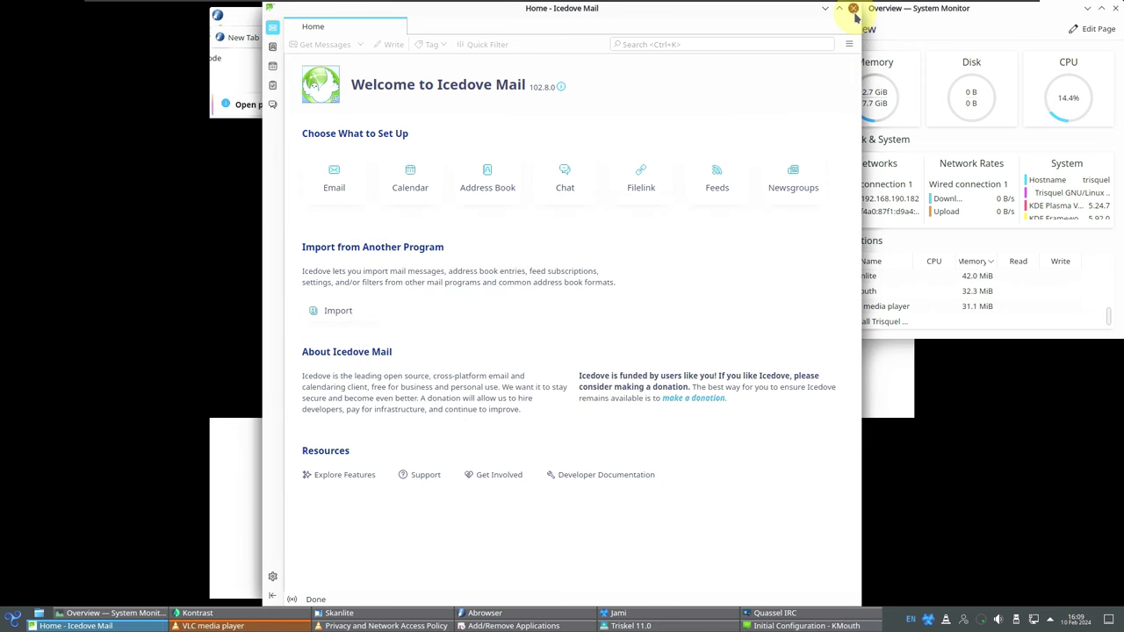
pyautogui.click(854, 11)
# Step: Bring Abrowser forward, view its About Abrowser information, dismiss it and close the browser
pyautogui.click(494, 53)
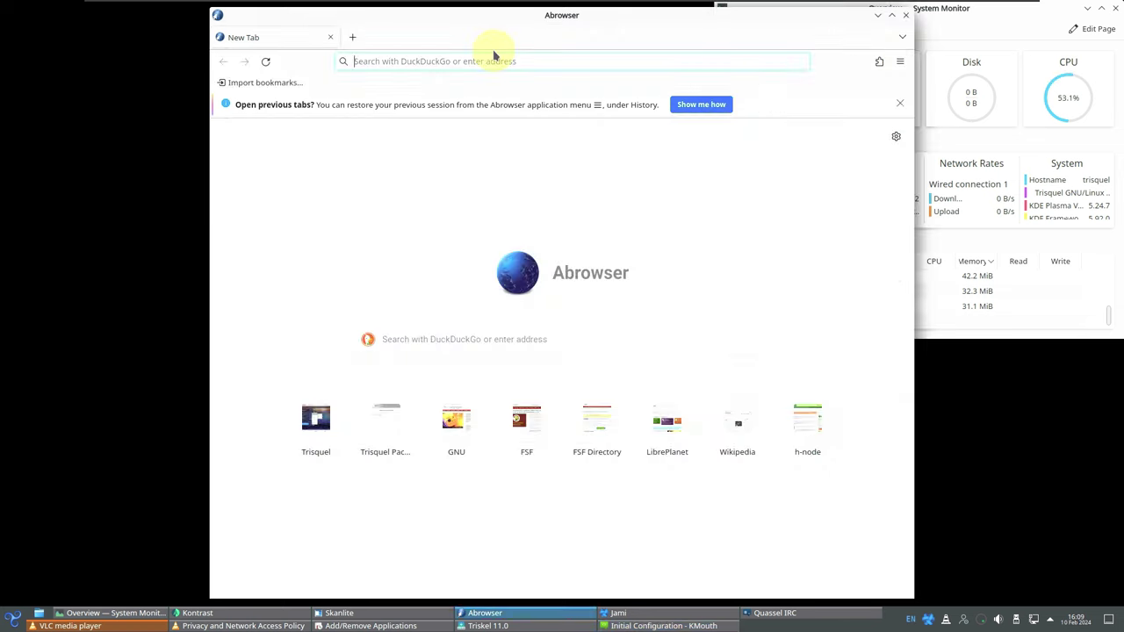
pyautogui.click(897, 67)
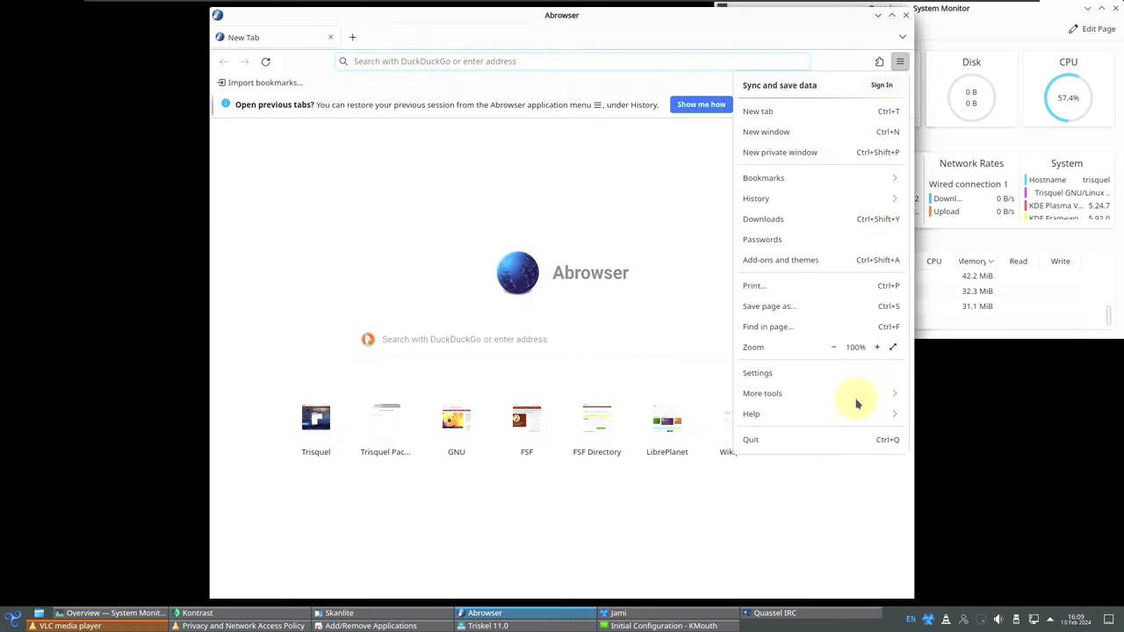
pyautogui.click(815, 418)
pyautogui.click(799, 226)
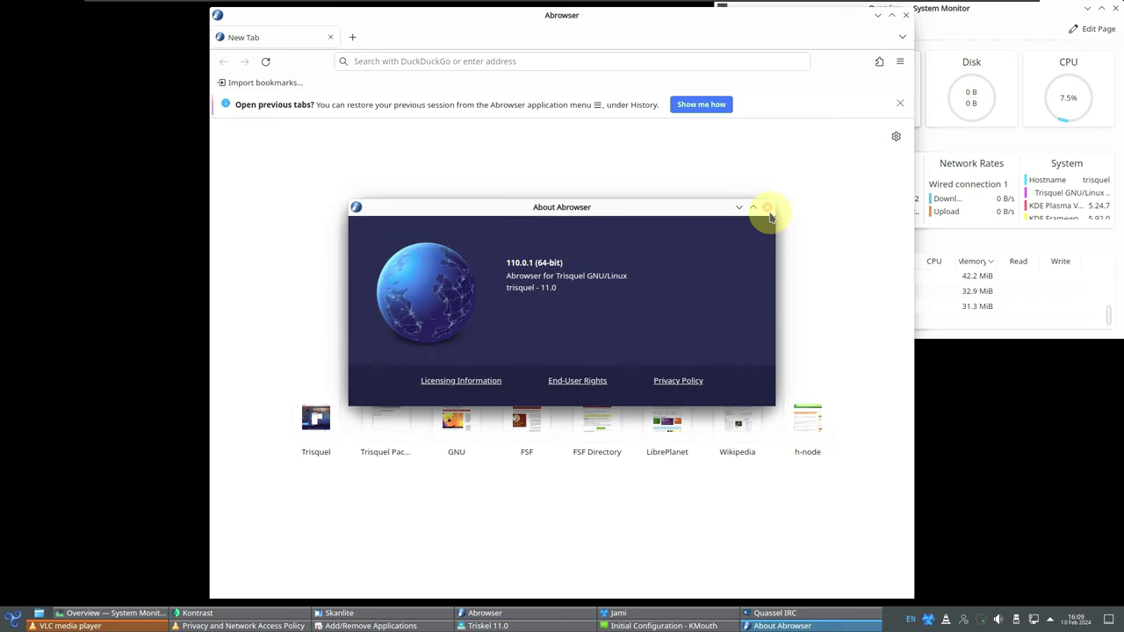
pyautogui.click(767, 207)
pyautogui.click(905, 15)
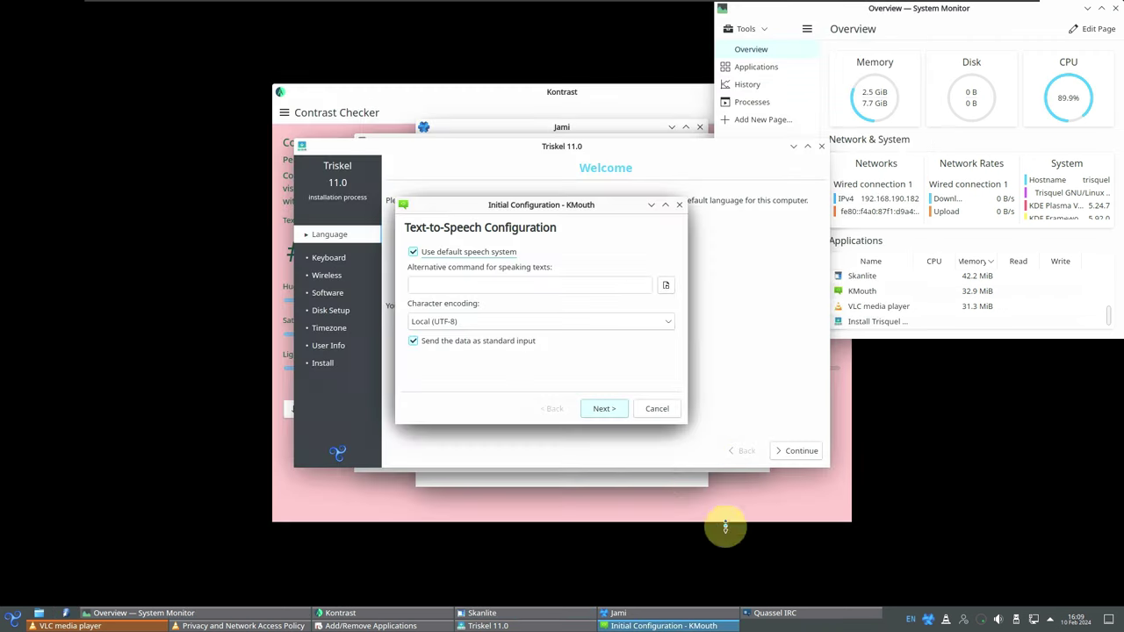
# Step: Bring the Kontrast contrast checker forward, move its window aside and close it
pyautogui.click(576, 109)
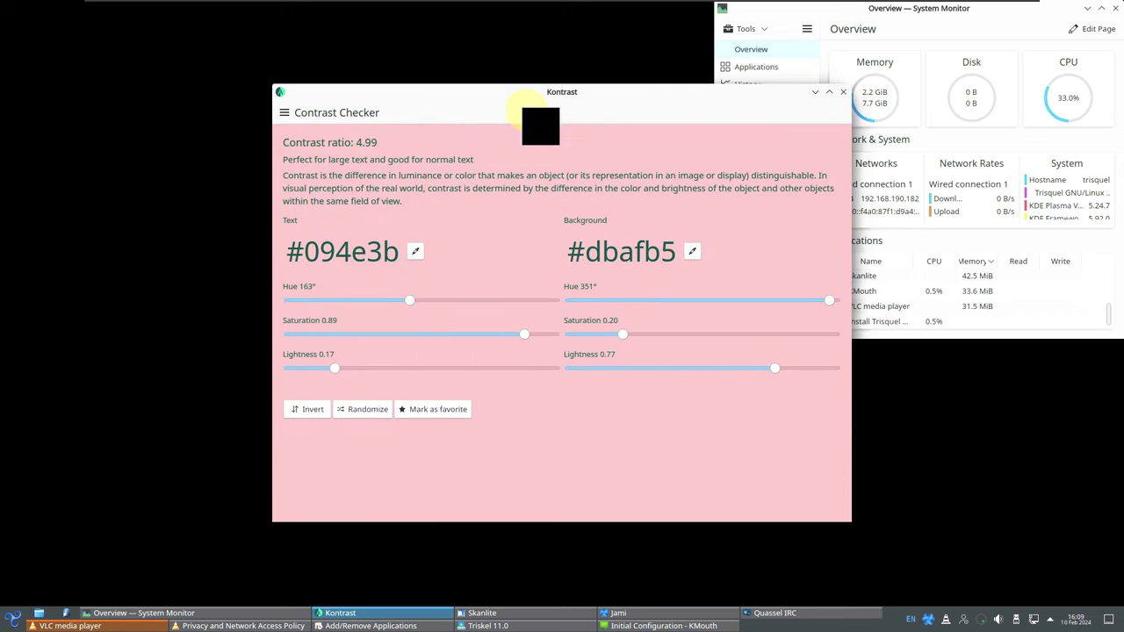
pyautogui.moveTo(405, 114); pyautogui.dragTo(325, 119)
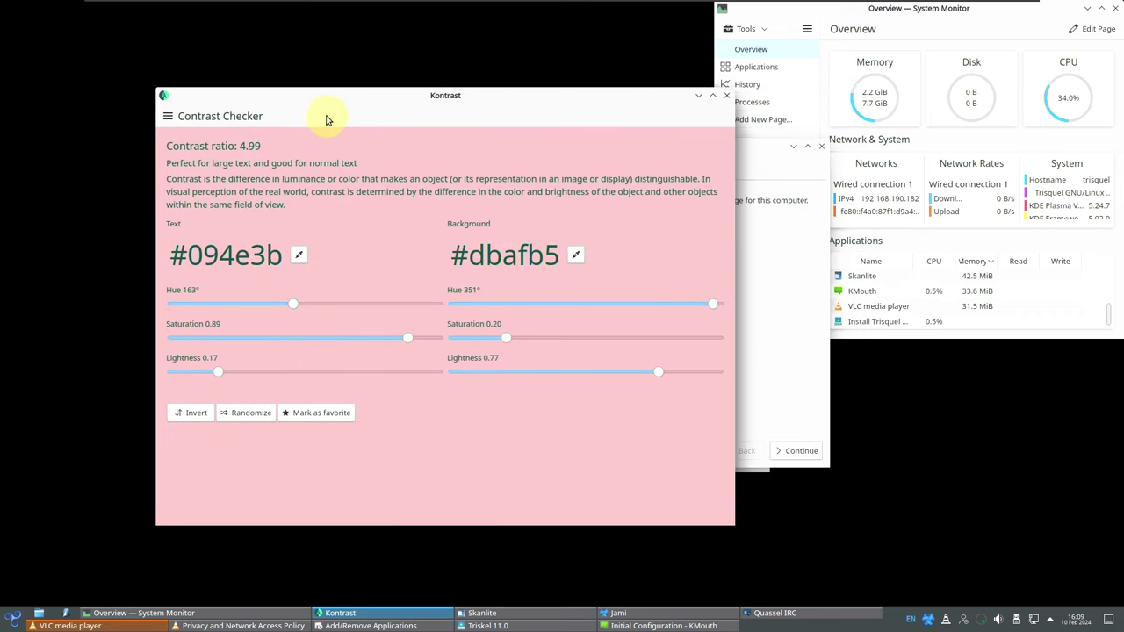
pyautogui.click(726, 95)
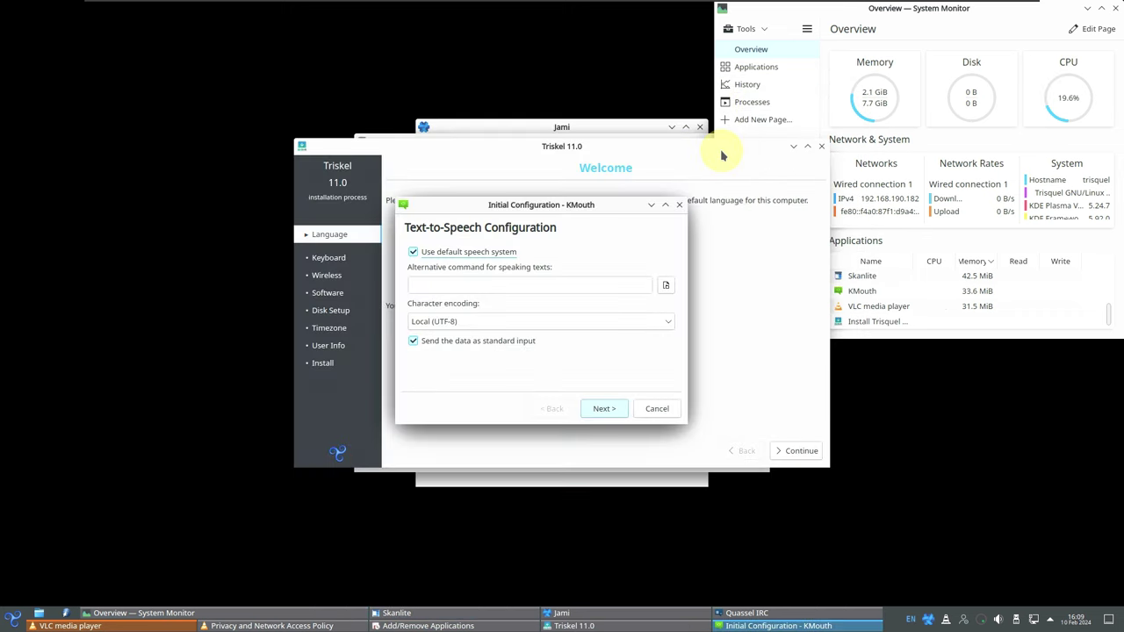
# Step: Bring Jami forward, view the About Jami information and dismiss it
pyautogui.click(635, 122)
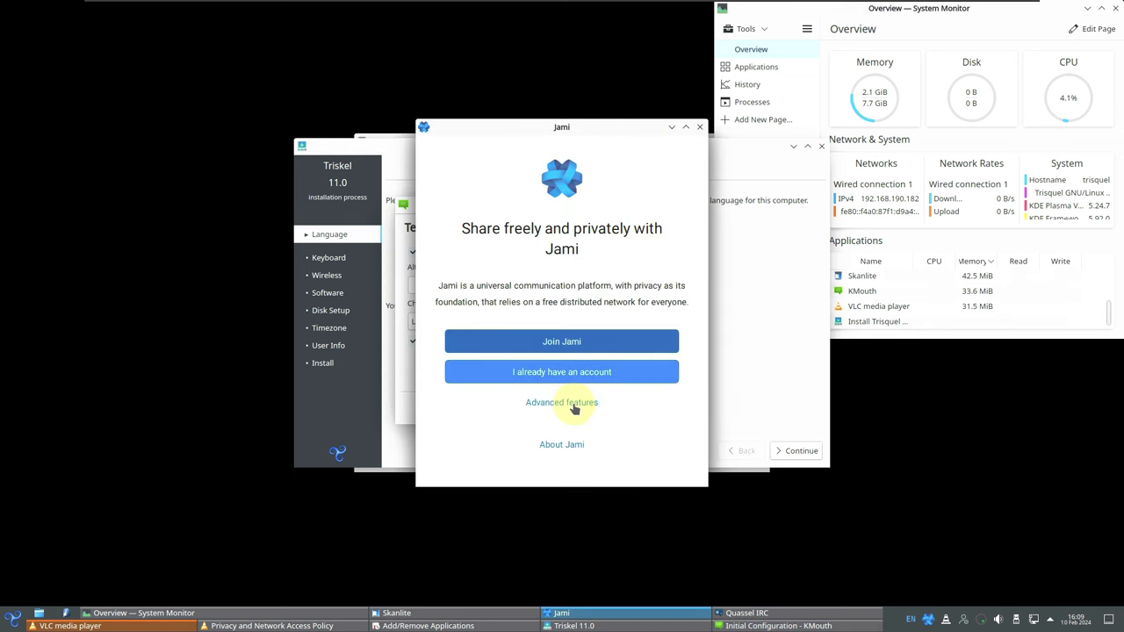
pyautogui.click(579, 445)
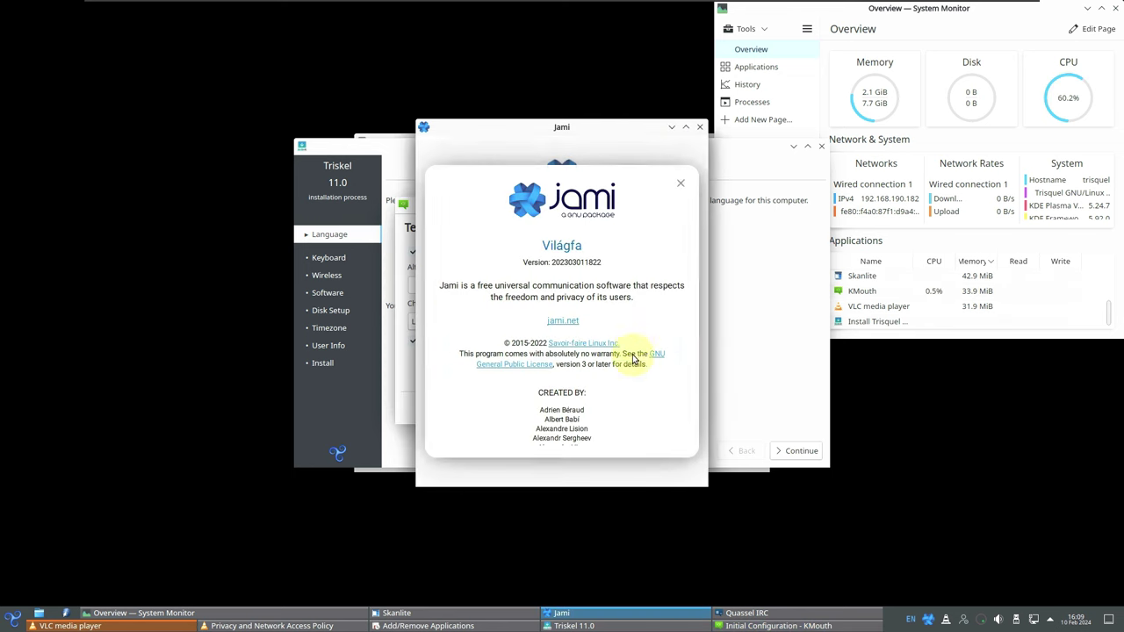
pyautogui.click(679, 186)
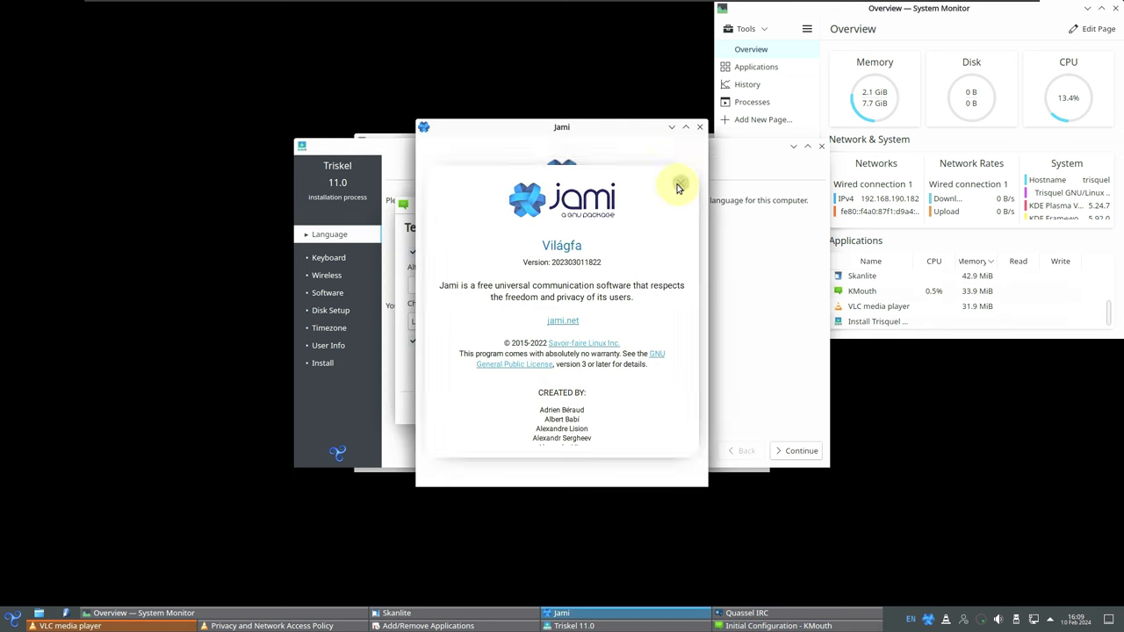
# Step: Close Jami, then look through the Quassel IRC setup wizard's identity and away settings and cancel the wizard
pyautogui.click(700, 129)
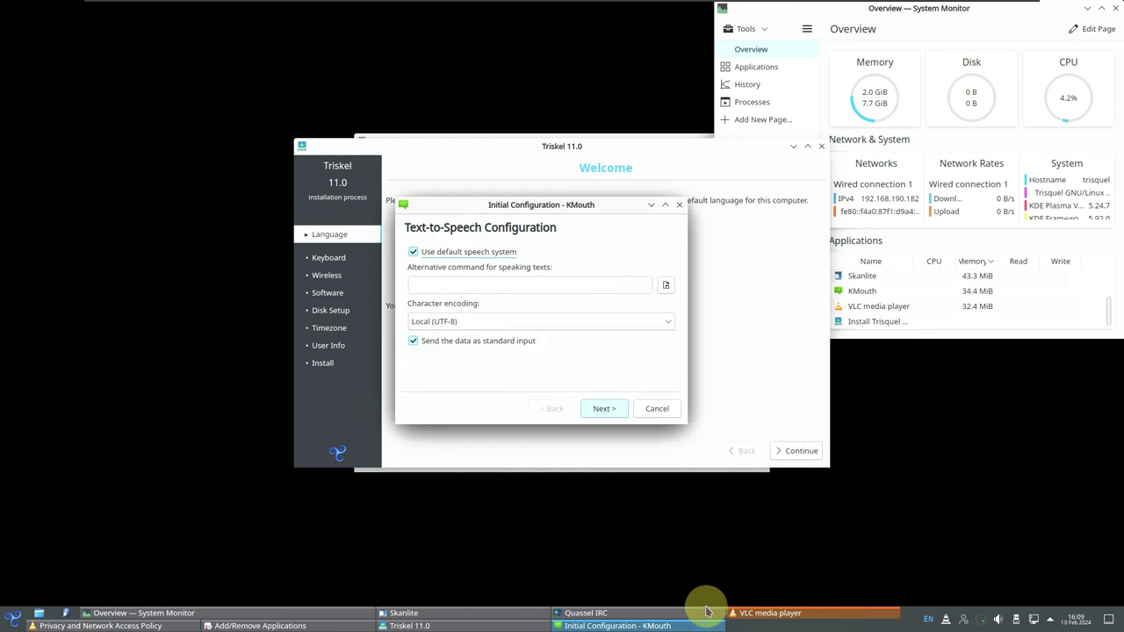
pyautogui.click(667, 612)
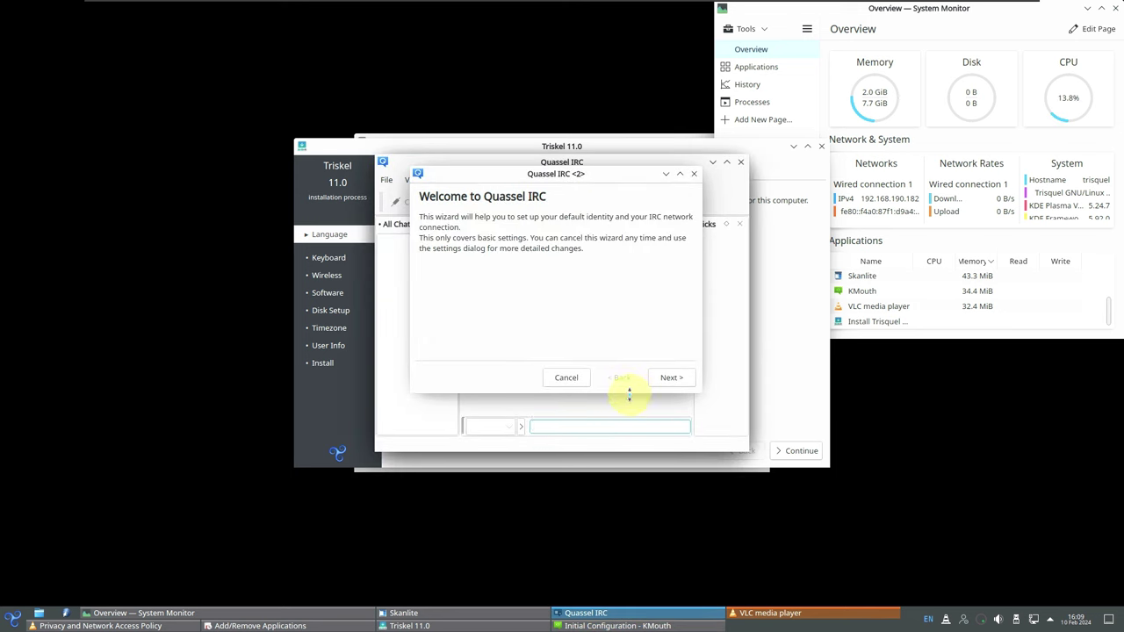
pyautogui.click(669, 377)
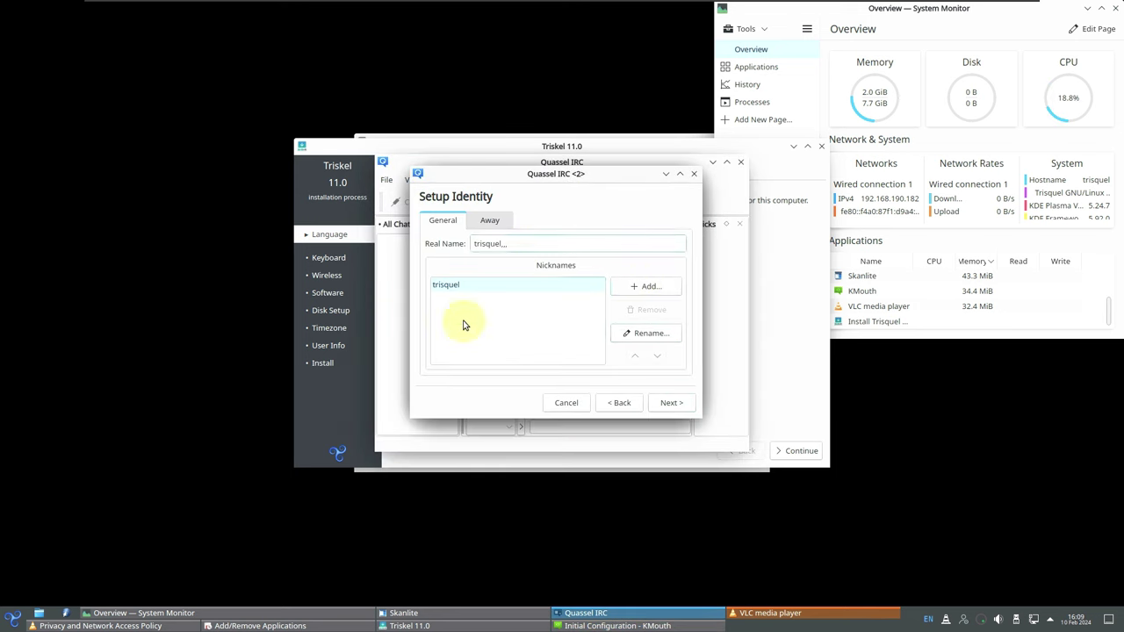
pyautogui.click(497, 220)
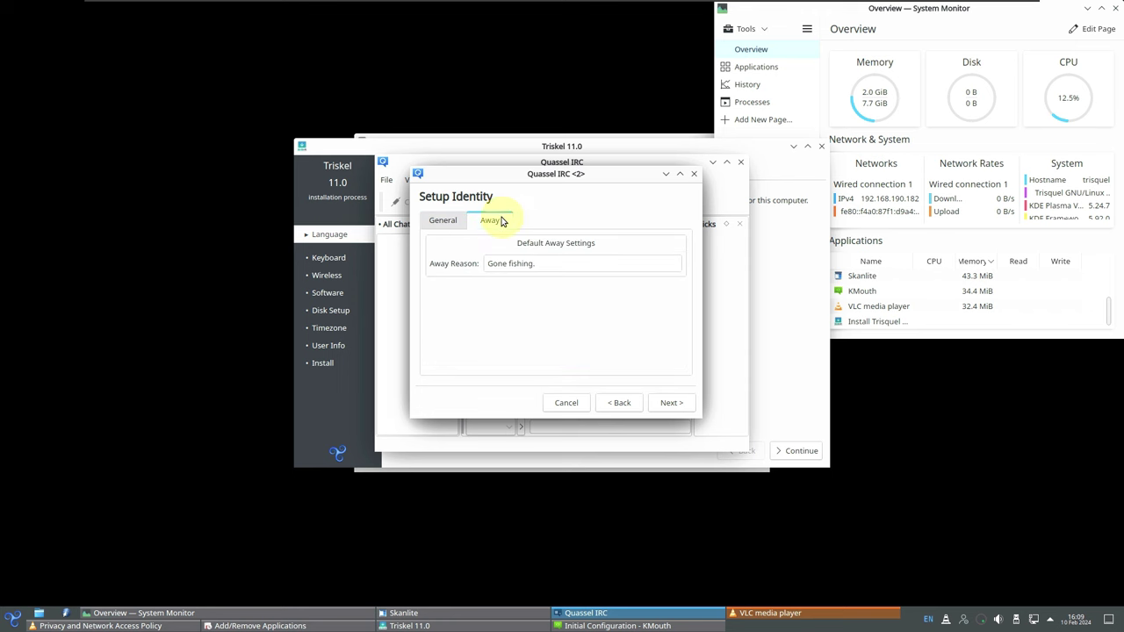
pyautogui.click(691, 176)
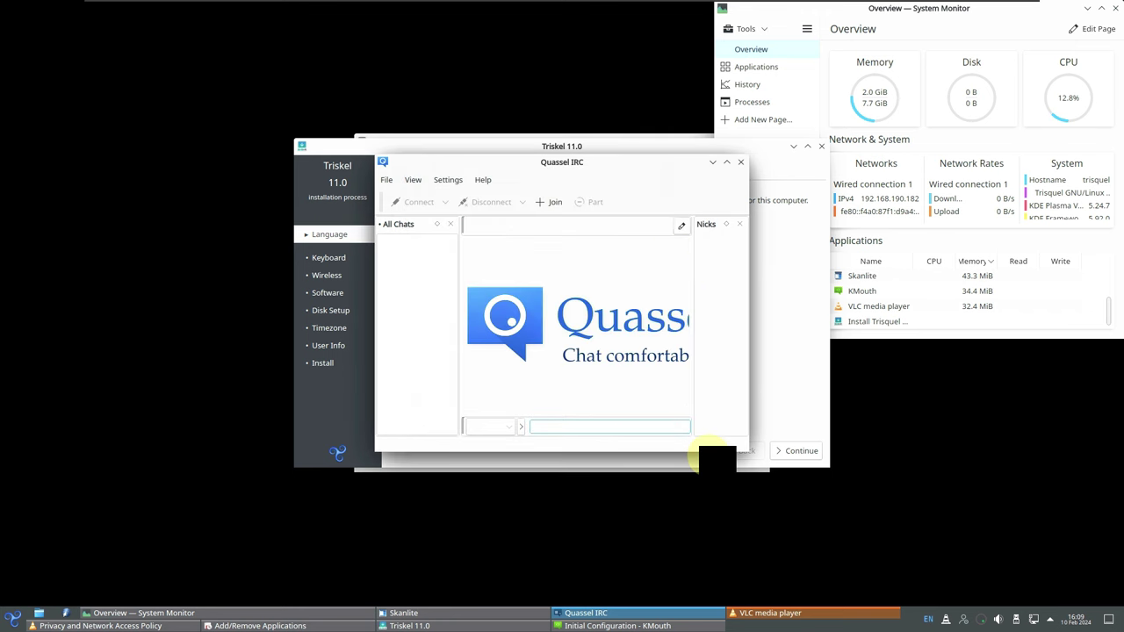
# Step: View the About KDE and About Quassel information in Quassel IRC, dismiss both and close the main window
pyautogui.click(483, 180)
pyautogui.click(504, 213)
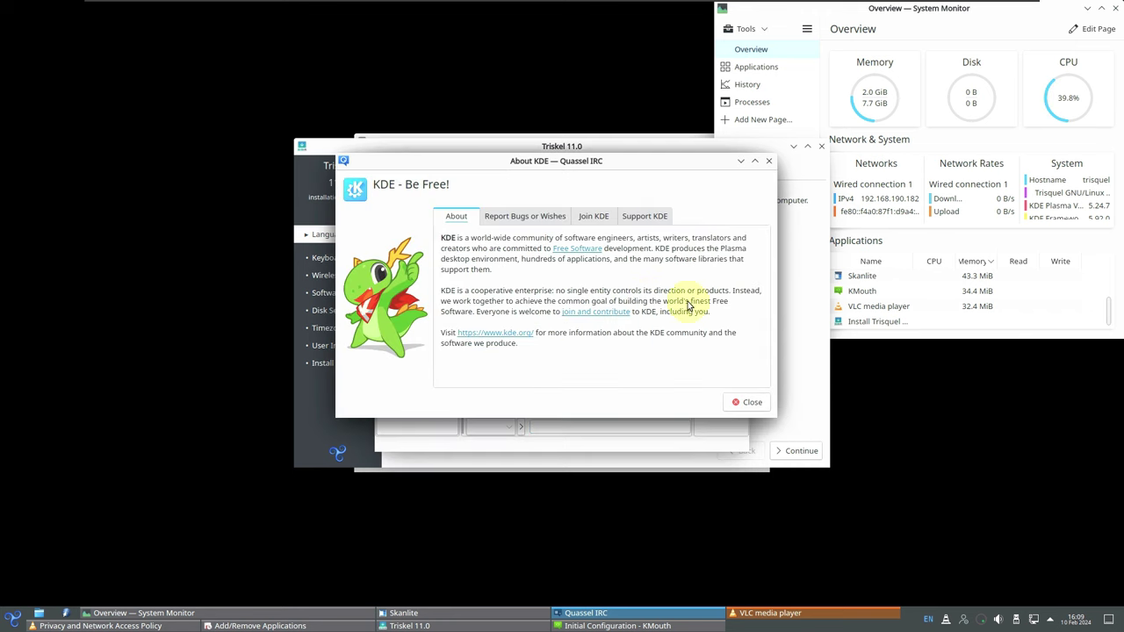
pyautogui.click(746, 404)
pyautogui.click(485, 179)
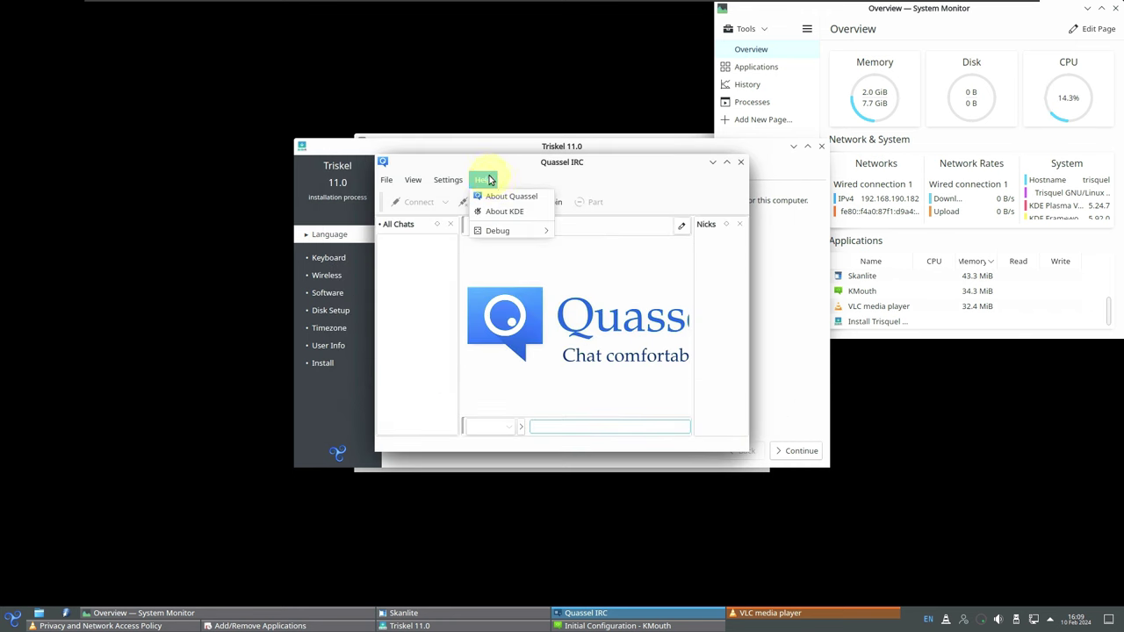
pyautogui.click(509, 197)
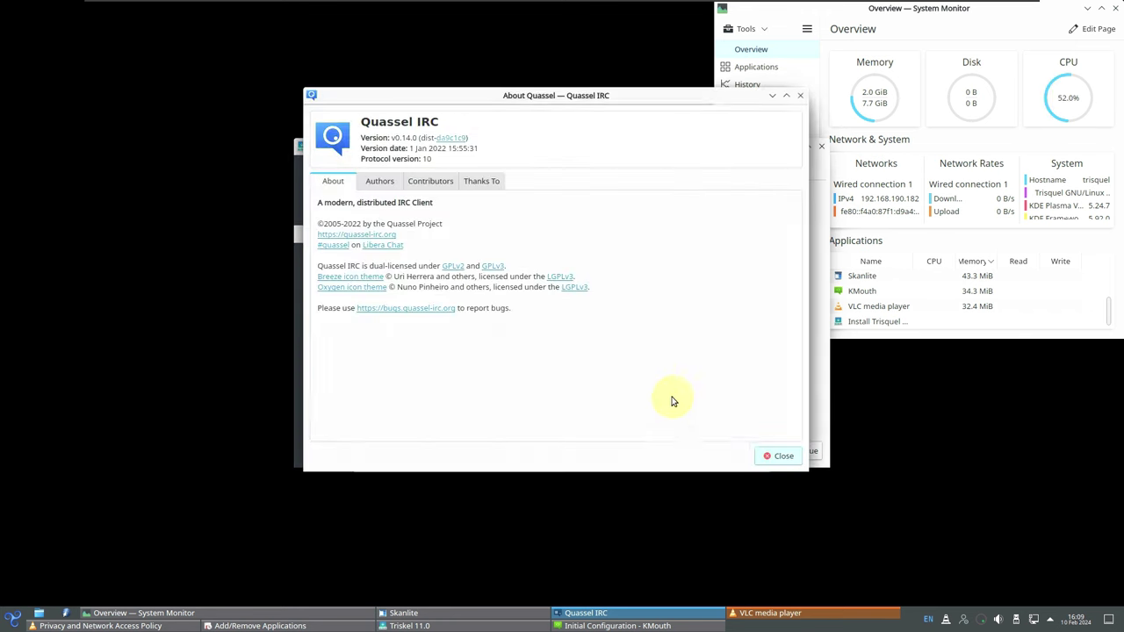
pyautogui.click(793, 464)
pyautogui.click(741, 162)
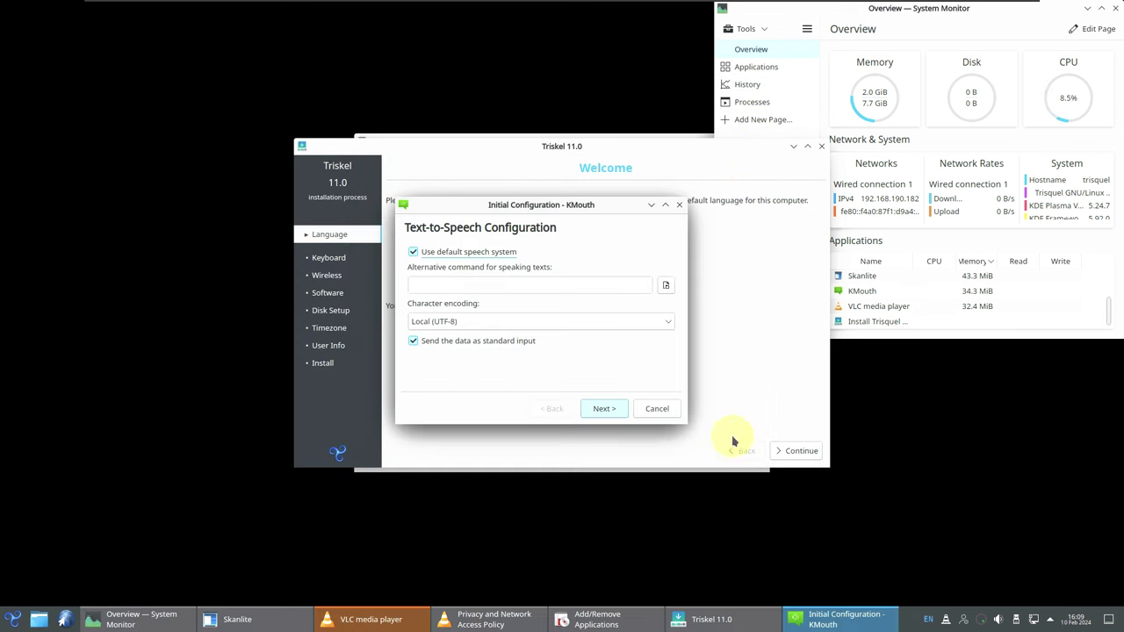
# Step: Bring the VLC privacy and network access policy forward and accept it with metadata network access allowed
pyautogui.click(605, 617)
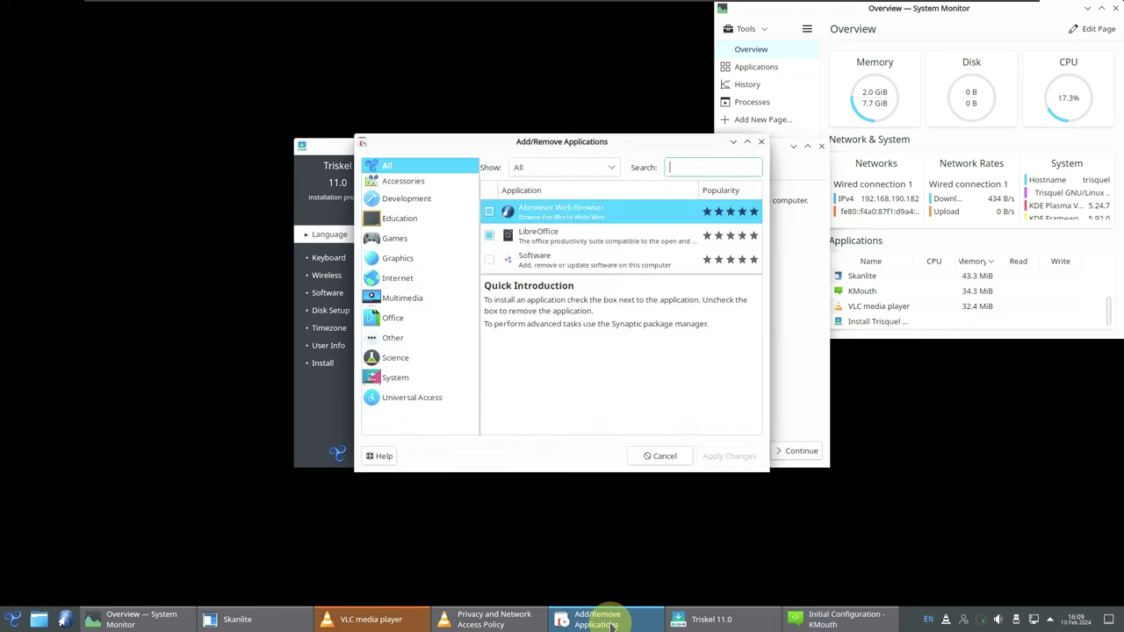
pyautogui.click(457, 627)
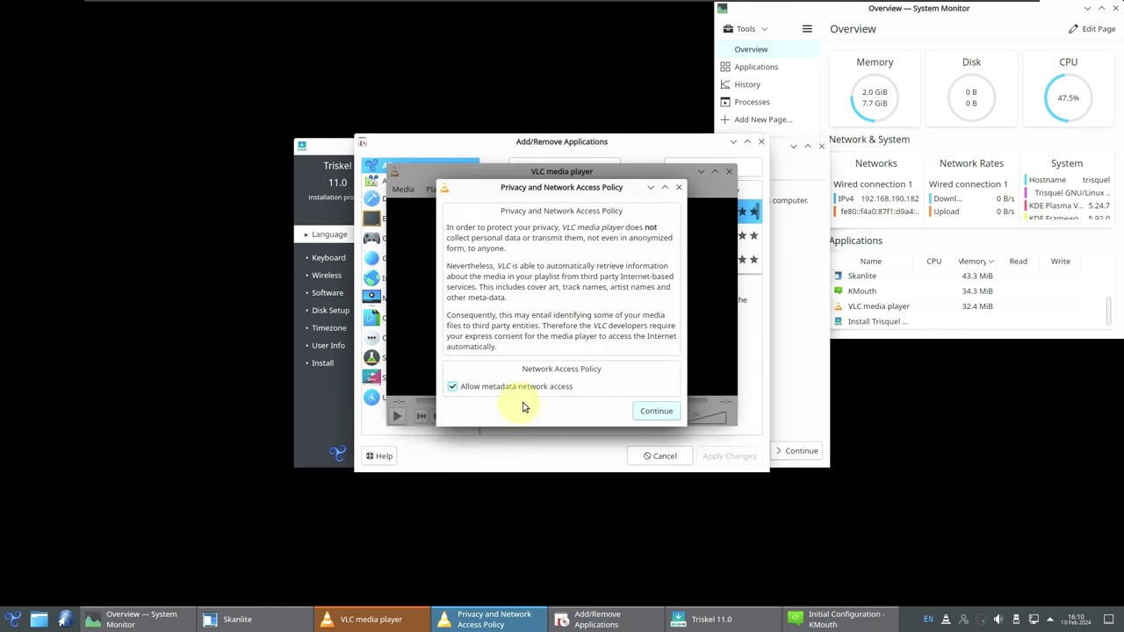
pyautogui.click(654, 411)
# Step: View the About information of VLC media player, dismiss it and close the player
pyautogui.click(654, 191)
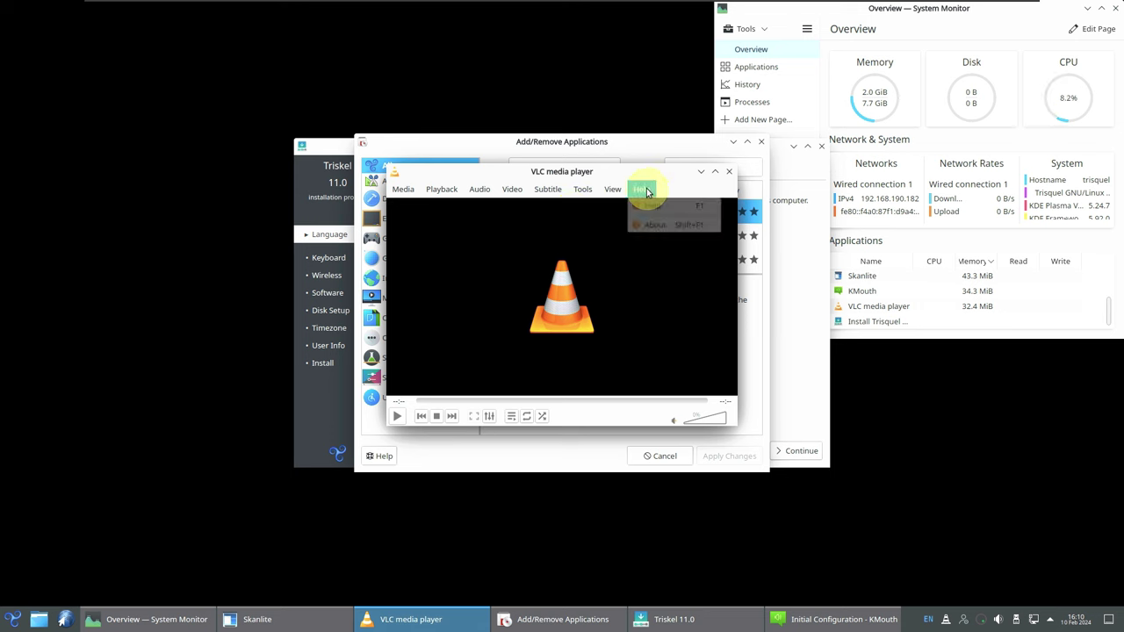
pyautogui.click(656, 226)
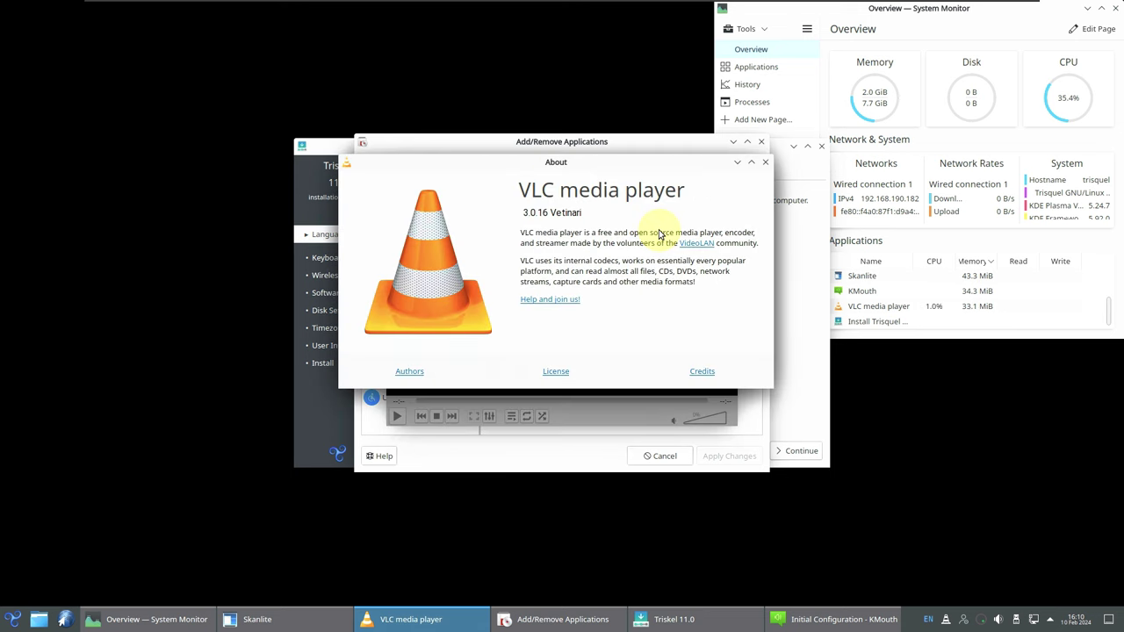
pyautogui.click(765, 163)
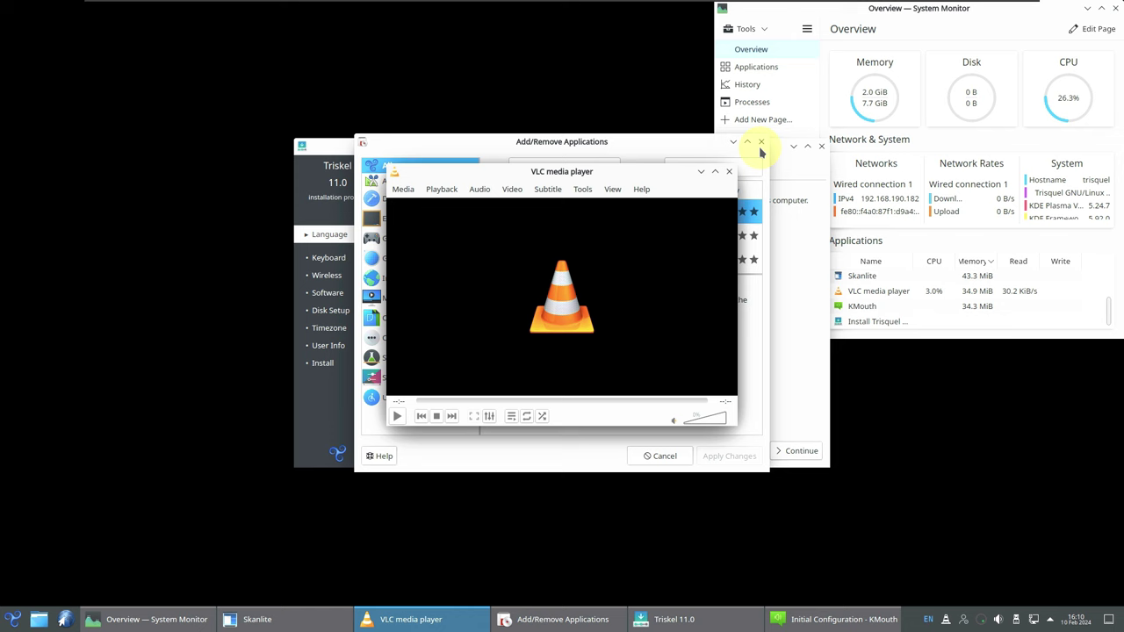
pyautogui.click(761, 148)
pyautogui.click(459, 617)
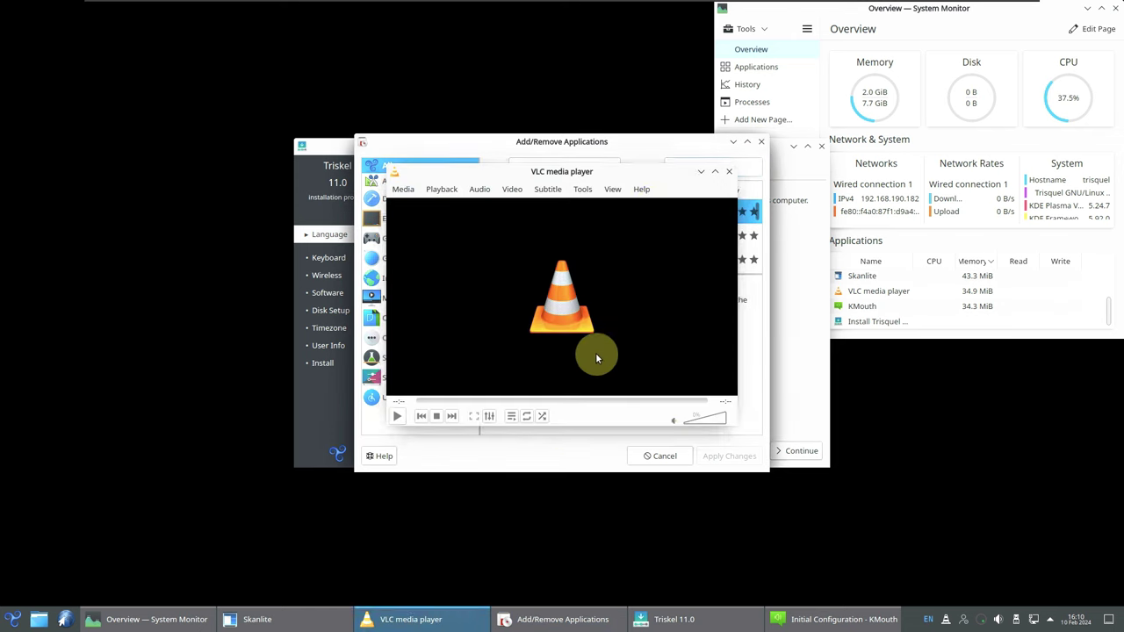
pyautogui.click(730, 171)
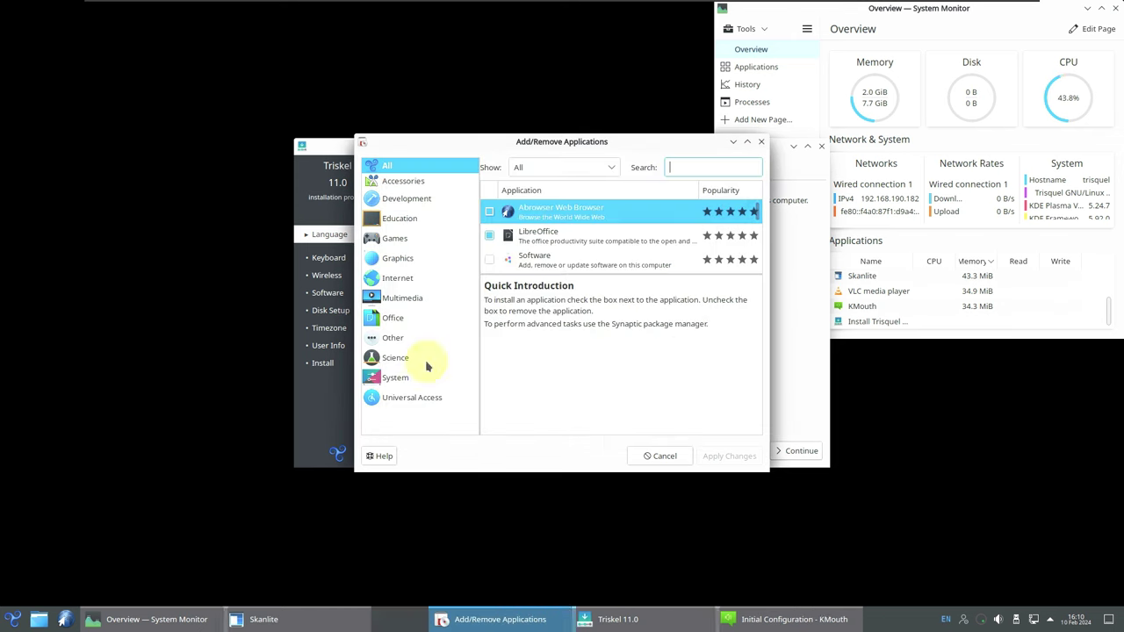
# Step: Dismiss the Skanlite dialog, then advance KMouth's initial configuration to the phrase book page and cancel it
pyautogui.click(307, 621)
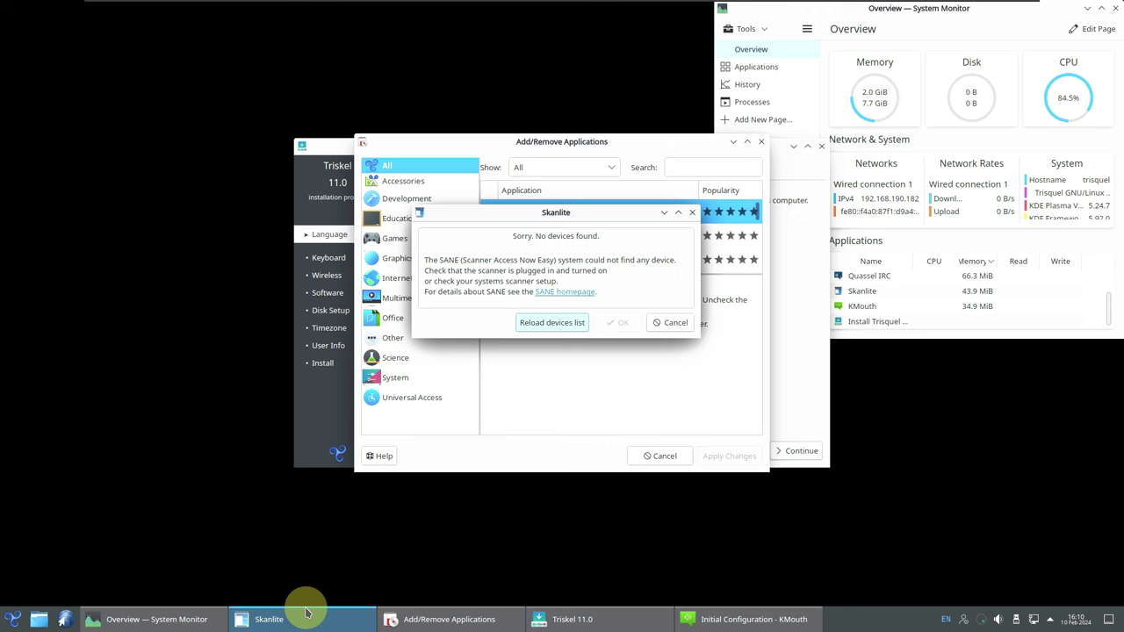
pyautogui.click(669, 322)
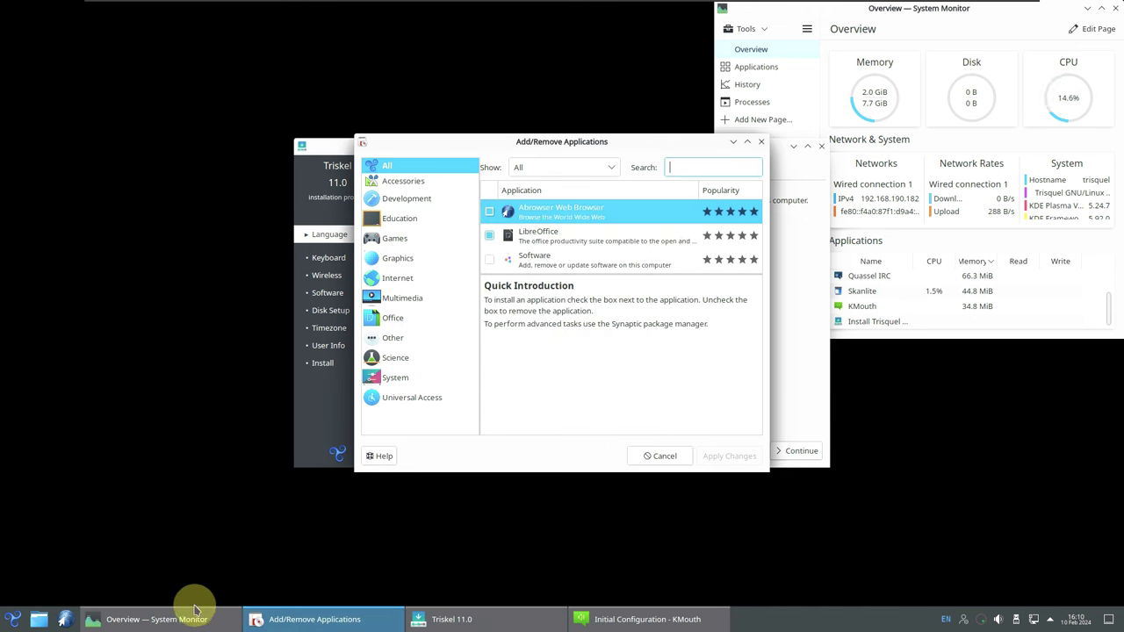
pyautogui.click(585, 619)
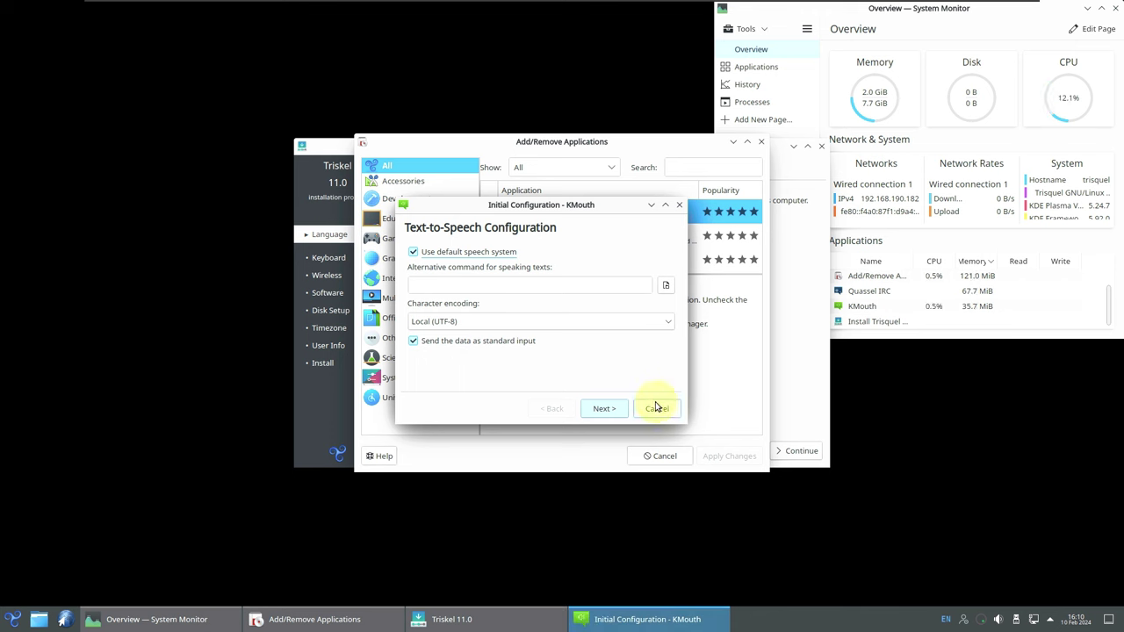
pyautogui.click(590, 403)
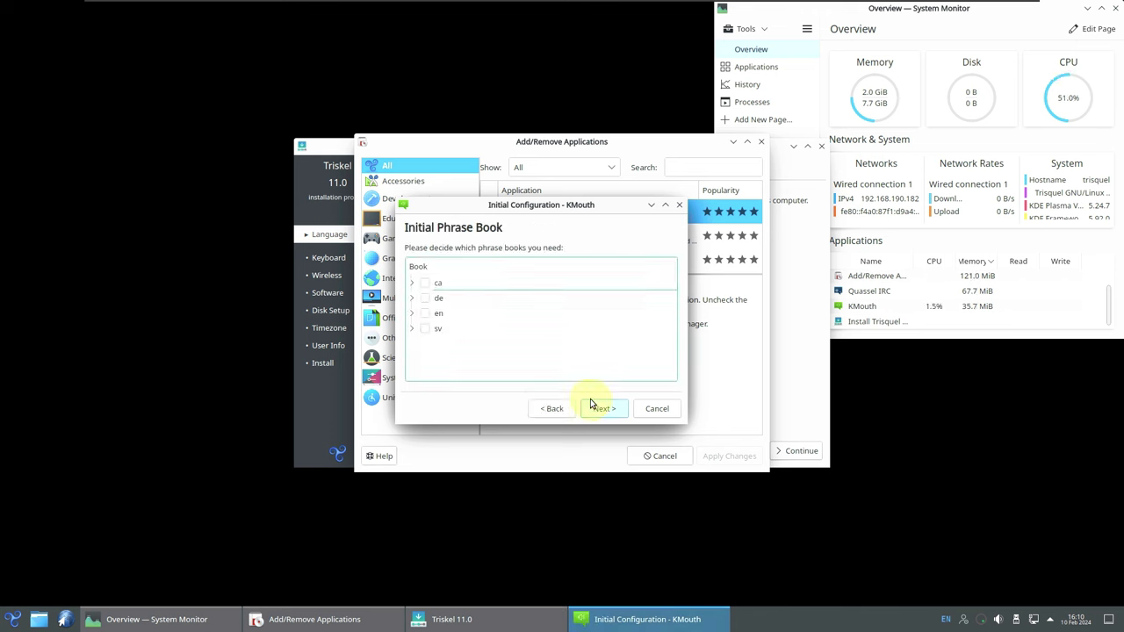
pyautogui.click(649, 408)
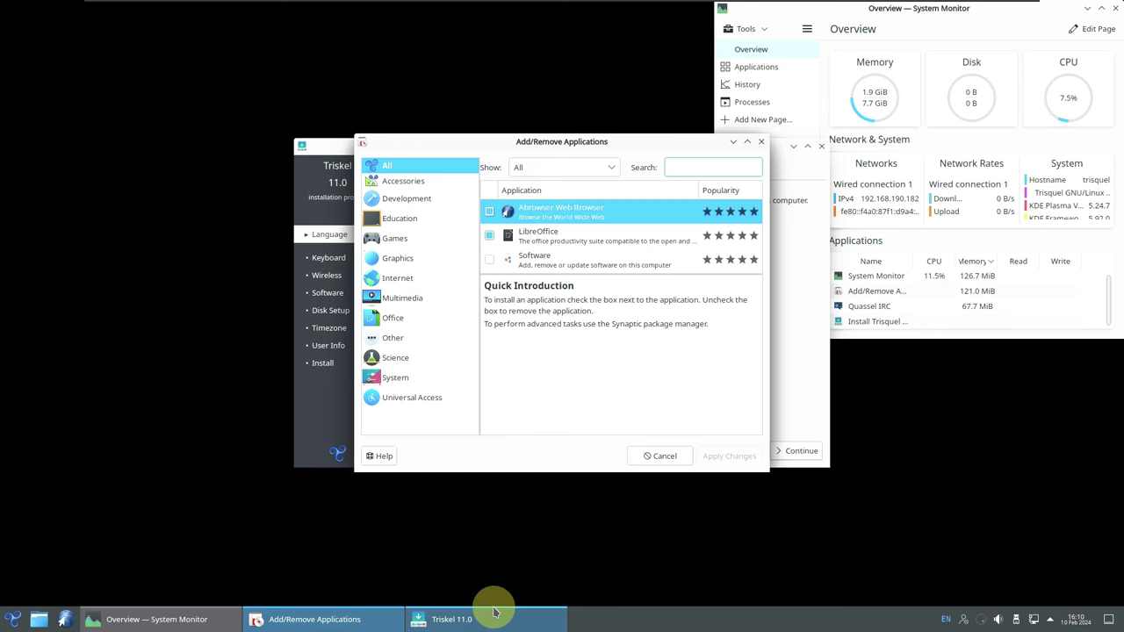
# Step: Maximize Add/Remove Applications and browse the full list and several categories, enlarging the application list for System
pyautogui.click(748, 142)
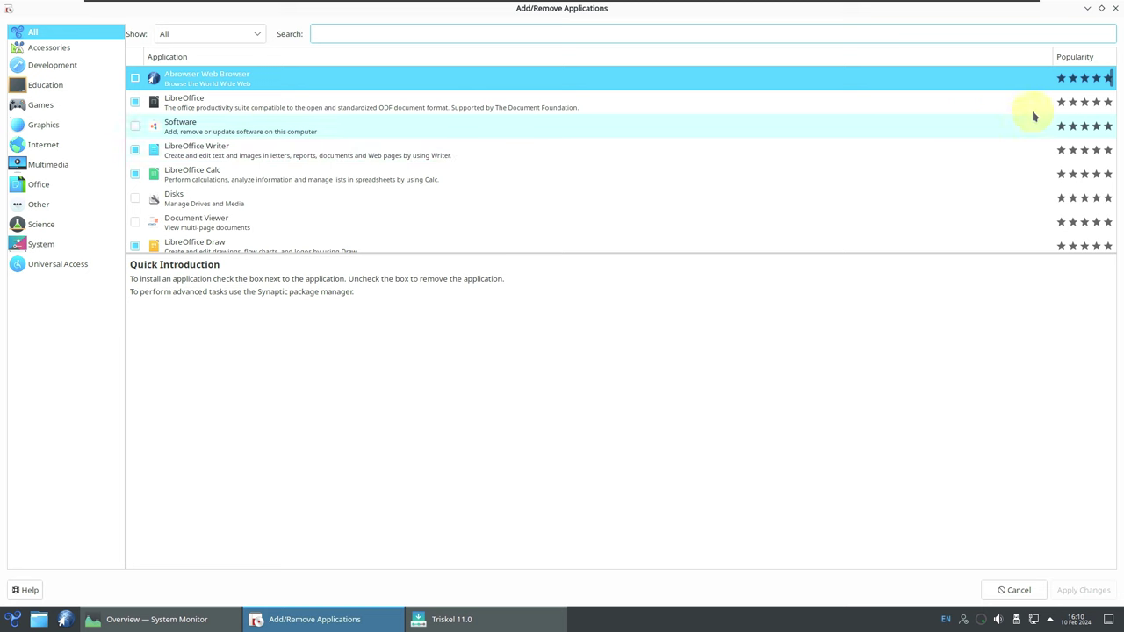
pyautogui.moveTo(1111, 85); pyautogui.dragTo(1112, 251)
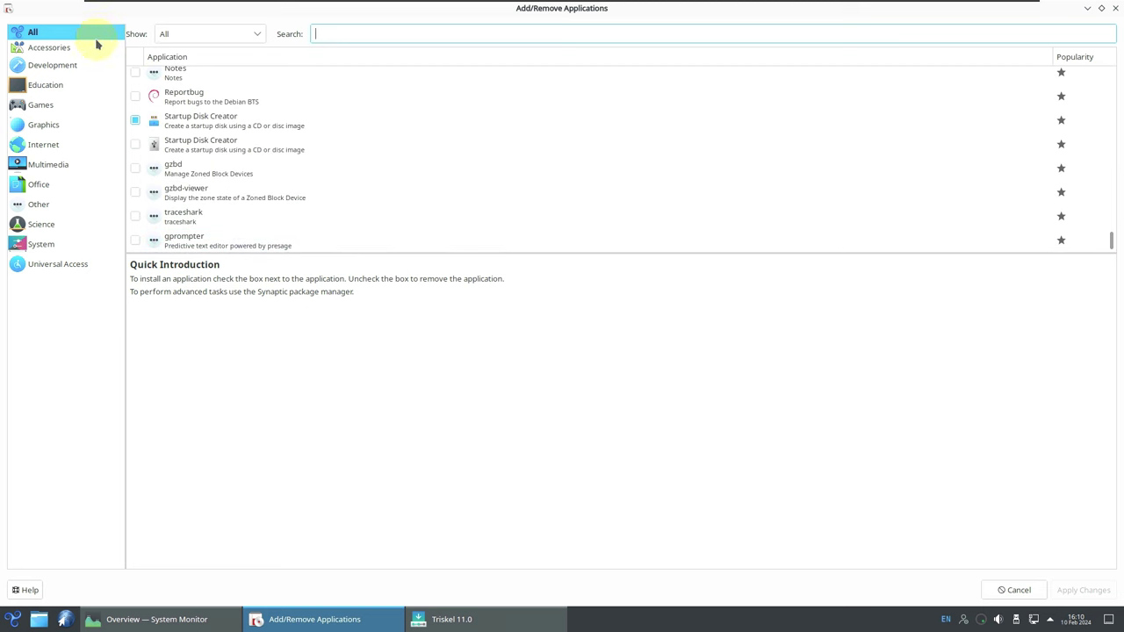
pyautogui.click(81, 65)
pyautogui.click(75, 85)
pyautogui.click(41, 224)
pyautogui.click(44, 245)
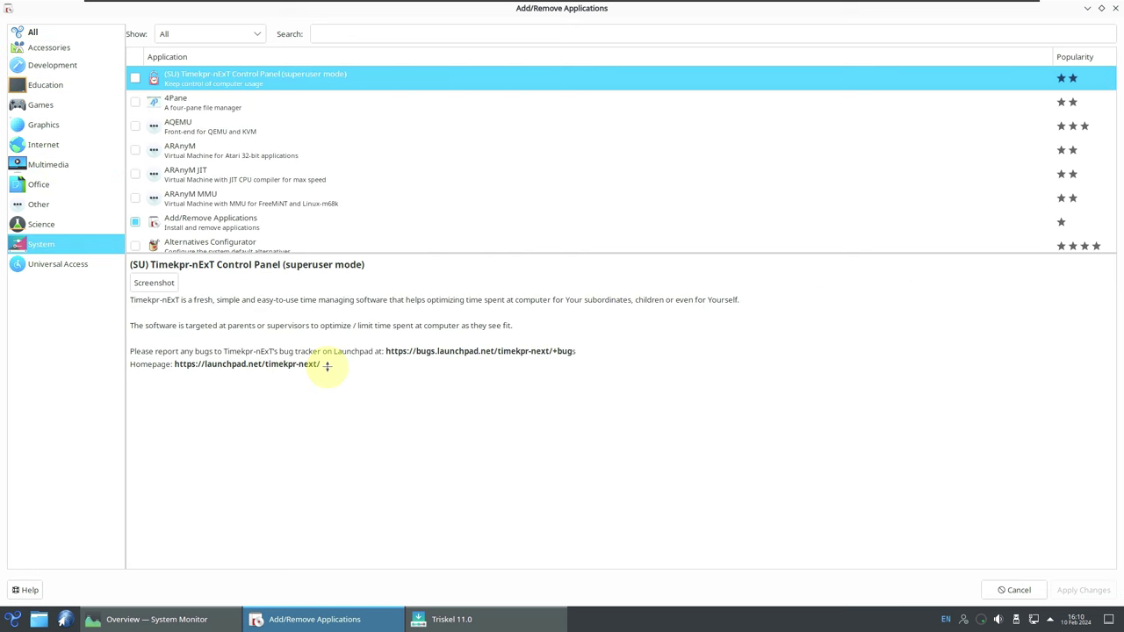
pyautogui.moveTo(1111, 117); pyautogui.dragTo(1095, 557)
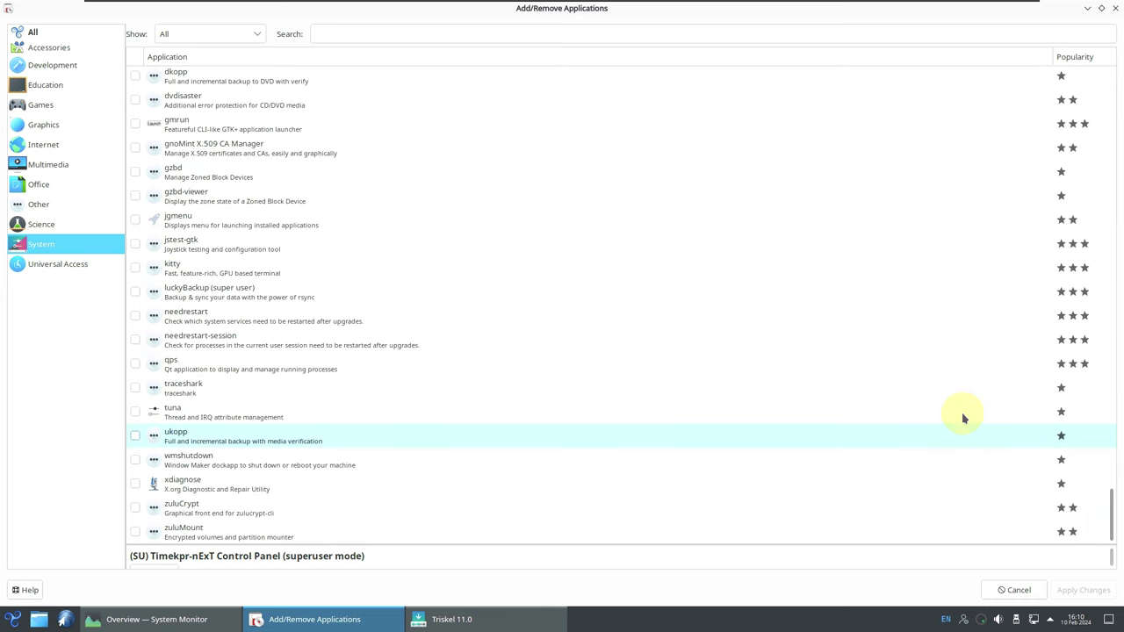
# Step: Mark qps for installation, then close Add/Remove Applications without applying the change
pyautogui.click(133, 362)
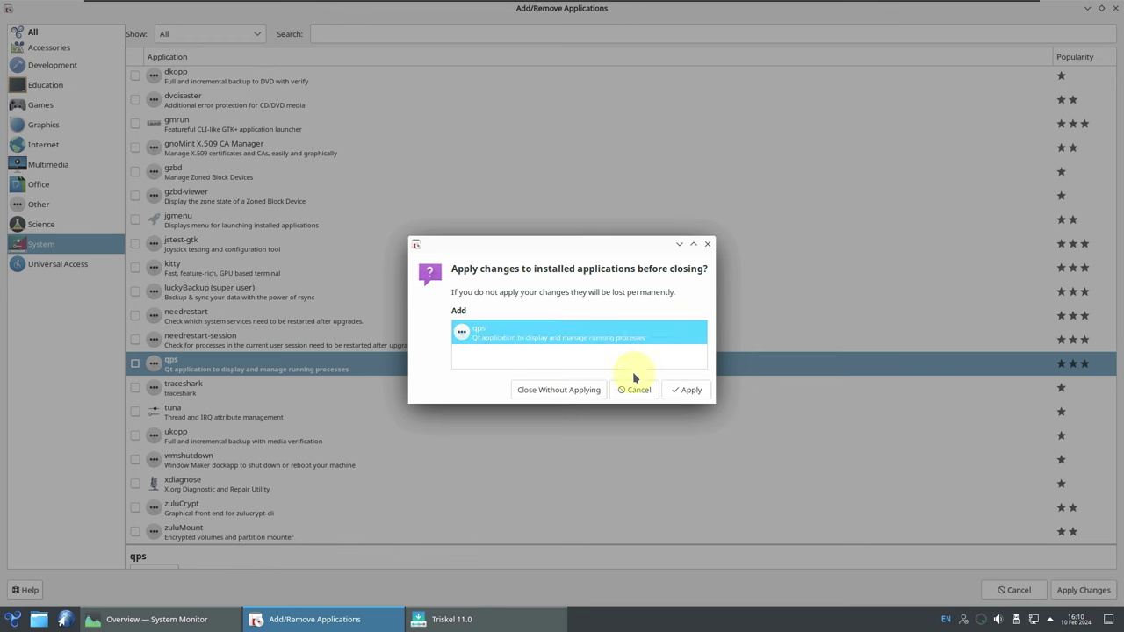
pyautogui.click(597, 392)
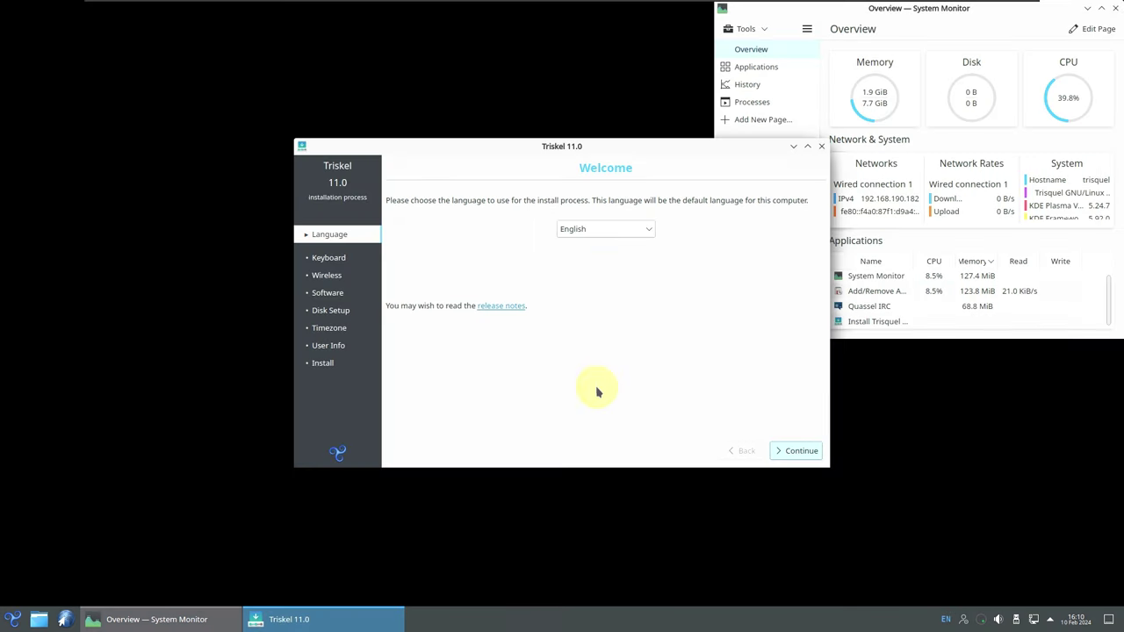
# Step: Move the Triskel 11.0 installer window aside and advance to the Installation type page, keeping Normal installation and update downloads enabled
pyautogui.moveTo(615, 144); pyautogui.dragTo(386, 42)
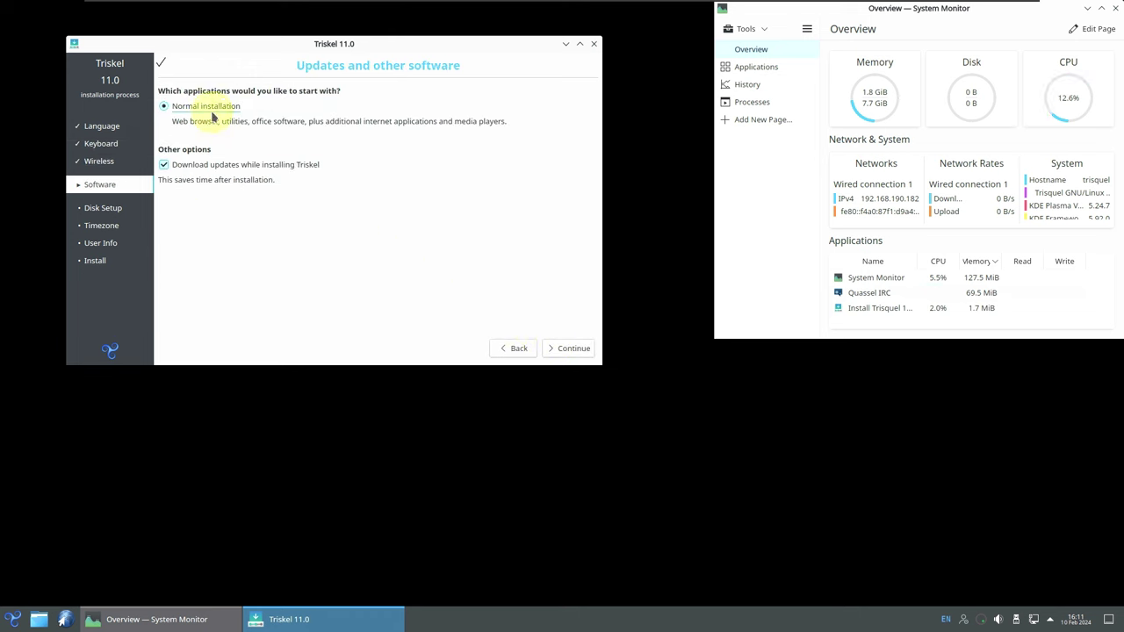
pyautogui.click(572, 349)
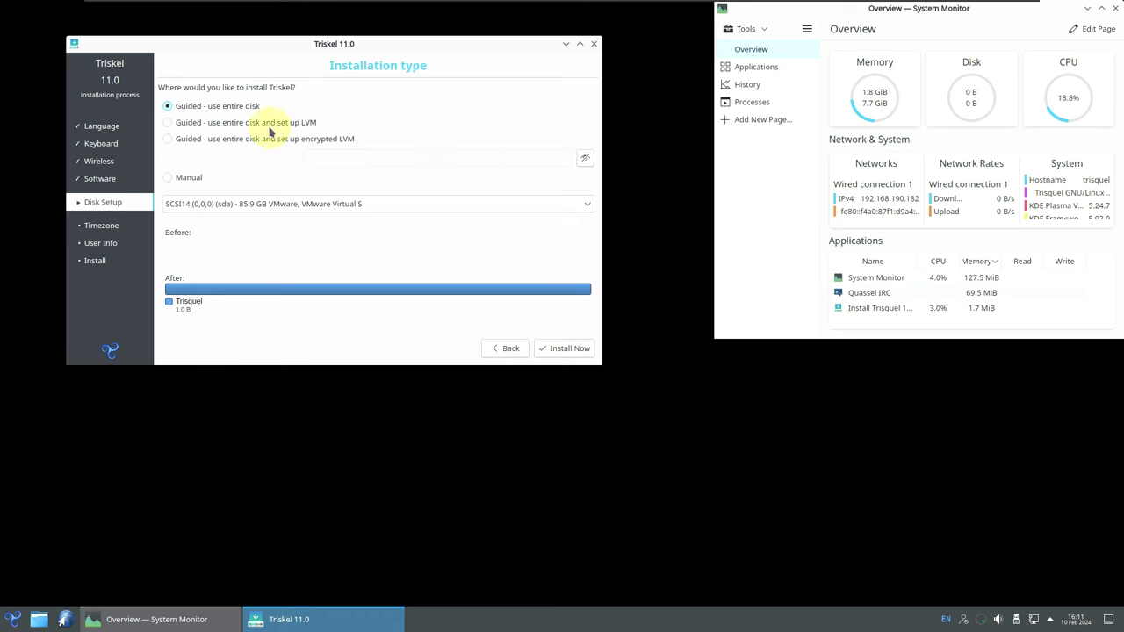
# Step: Try the encrypted LVM, Manual and entire-disk options, check the target disk list, and quit the installer
pyautogui.click(281, 141)
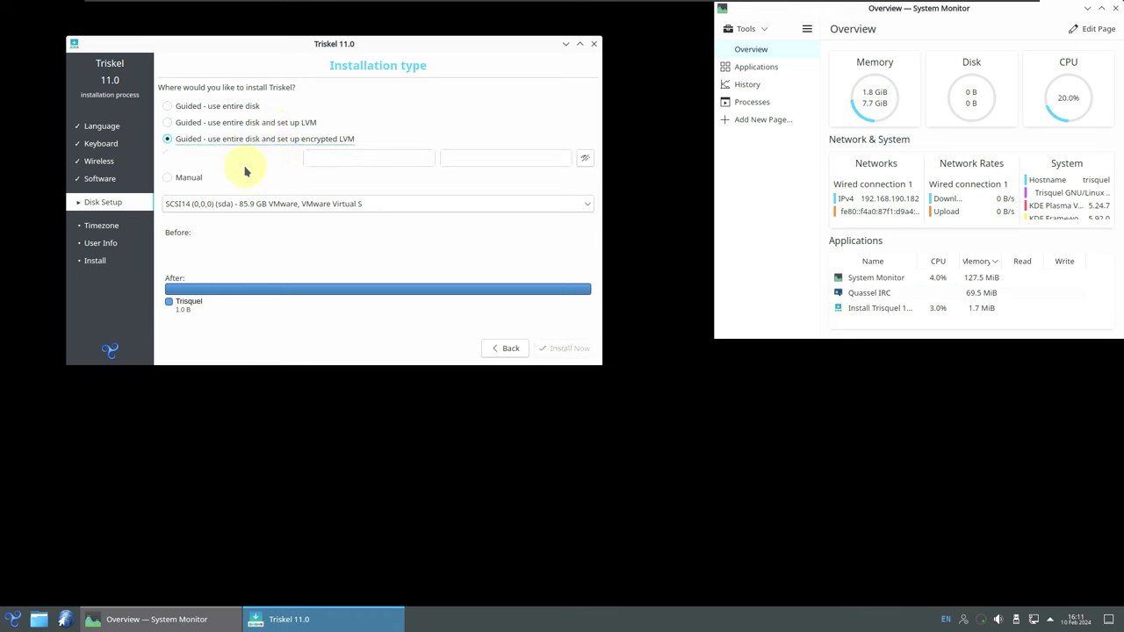
pyautogui.click(189, 177)
pyautogui.click(189, 106)
pyautogui.click(298, 207)
pyautogui.click(424, 250)
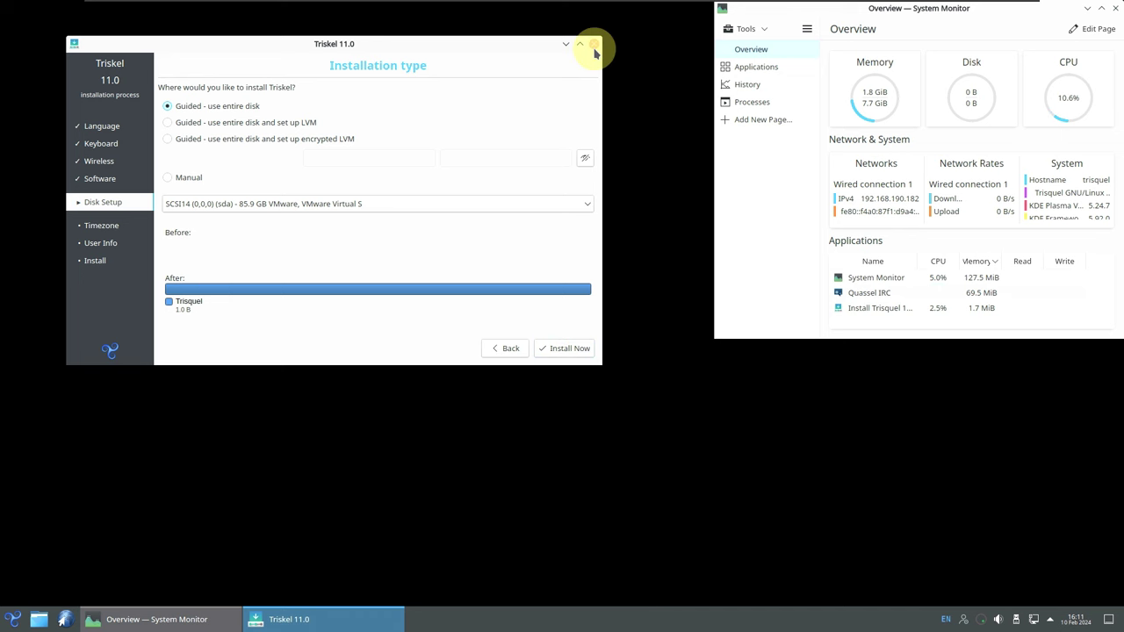
pyautogui.hotkey('alt', 'F4')
pyautogui.click(573, 289)
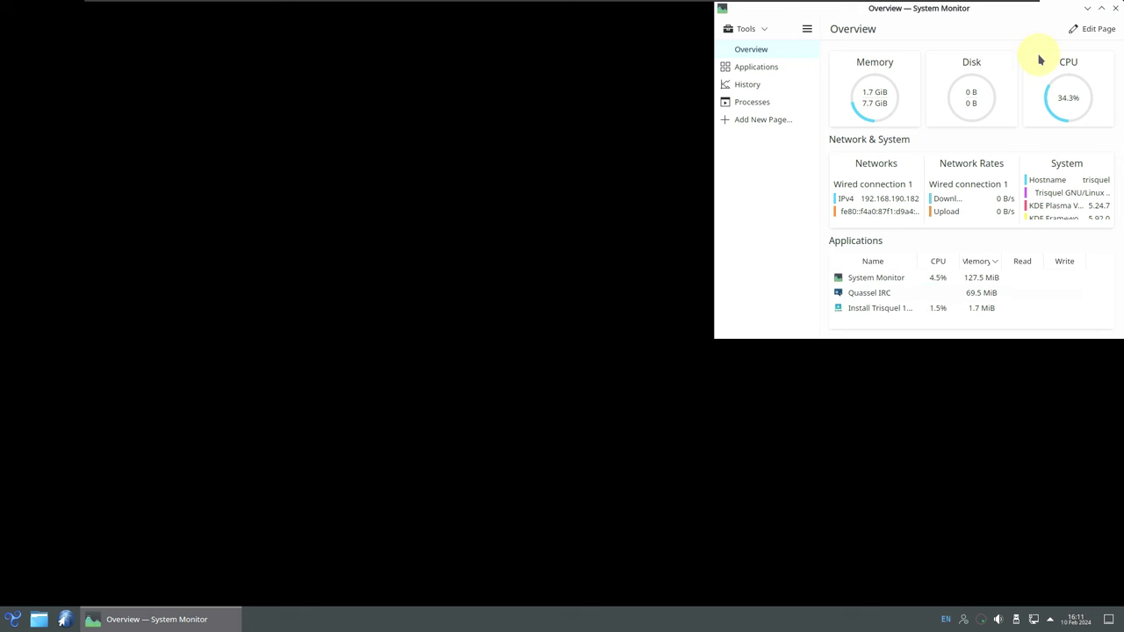
# Step: Maximize System Monitor, review its History, Applications and Processes pages, and close it
pyautogui.click(1103, 8)
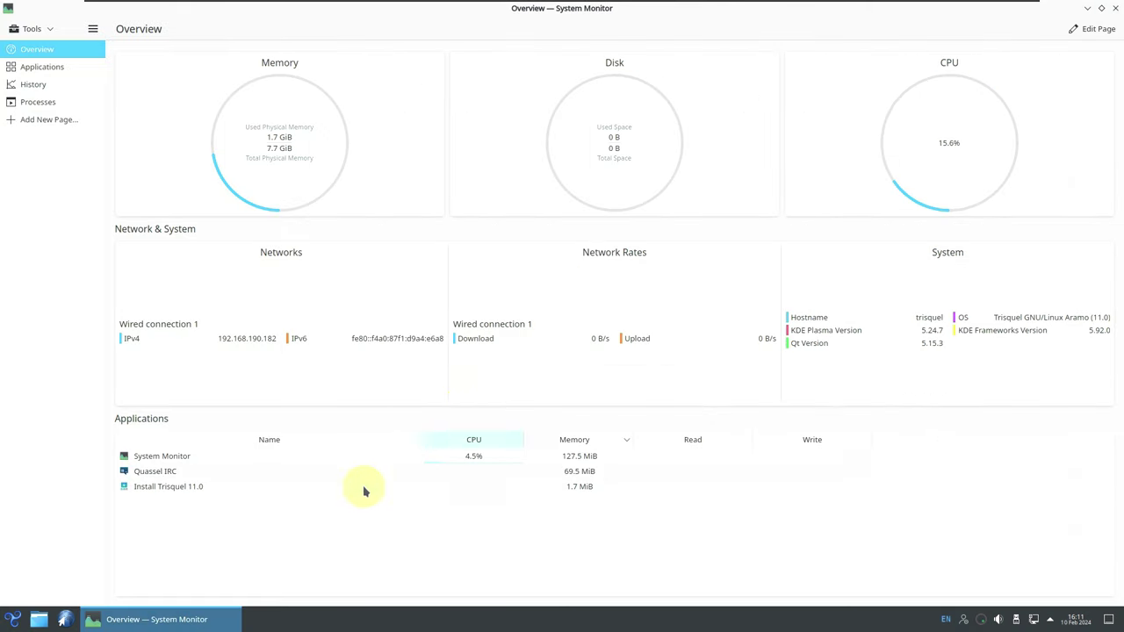
pyautogui.click(67, 83)
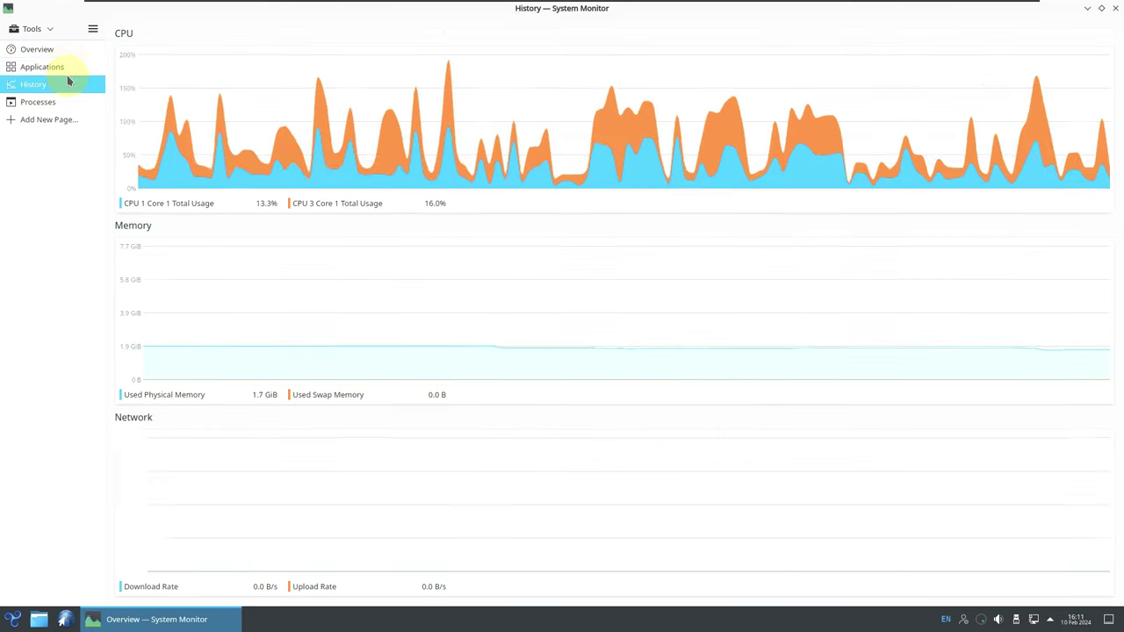
pyautogui.click(68, 69)
pyautogui.click(68, 101)
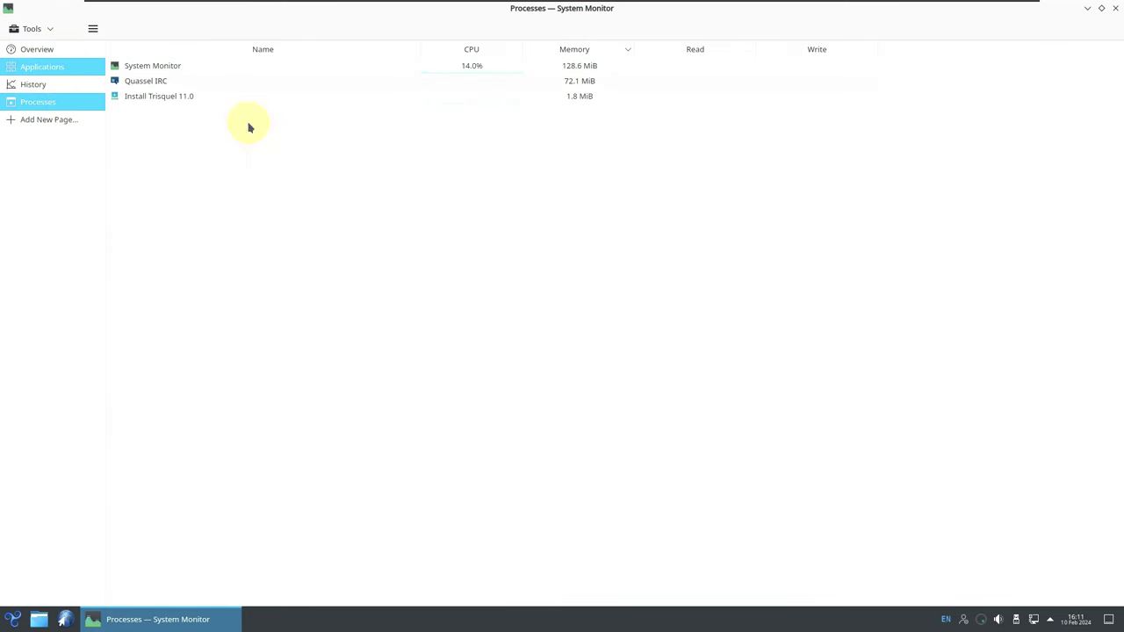
pyautogui.moveTo(1116, 169); pyautogui.dragTo(1111, 377)
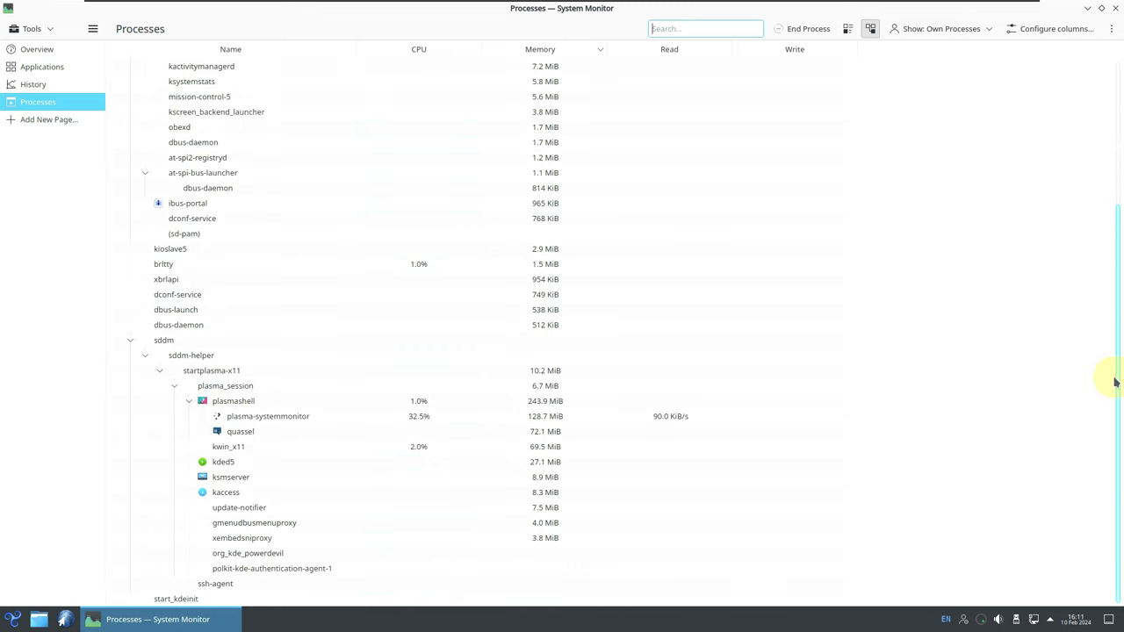
pyautogui.click(1114, 9)
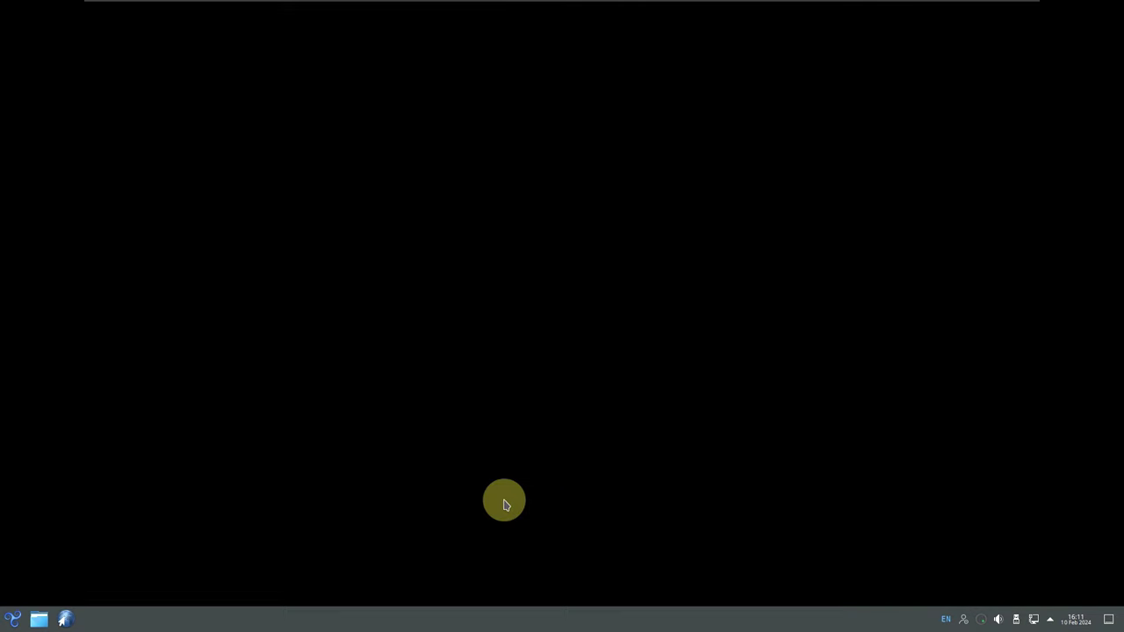
# Step: Log out of the desktop session
pyautogui.click(19, 612)
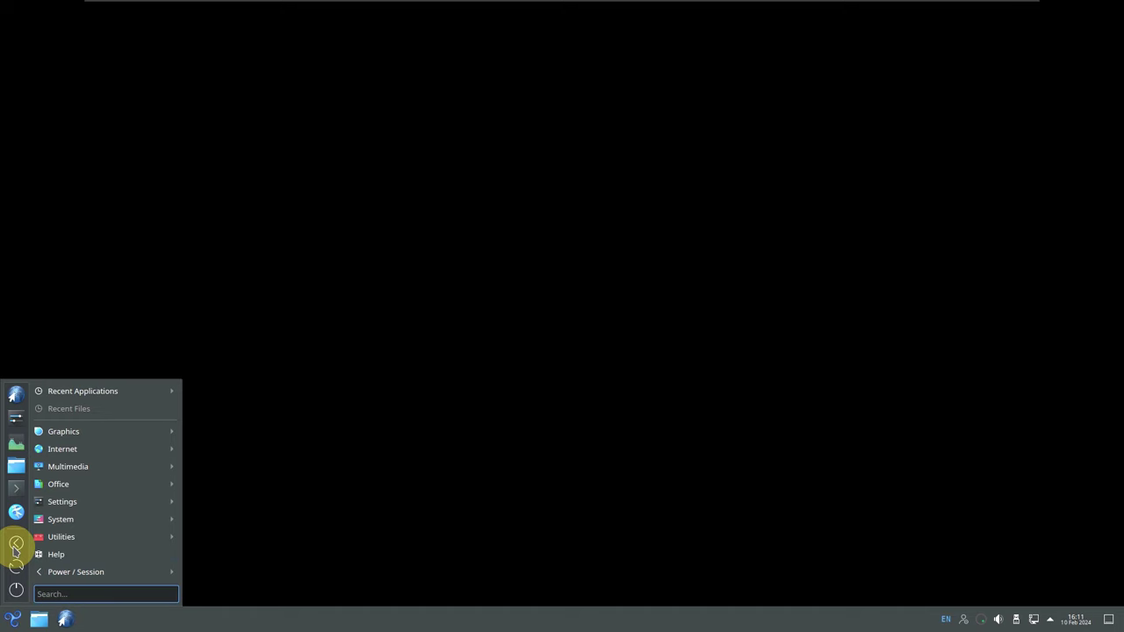
pyautogui.click(16, 546)
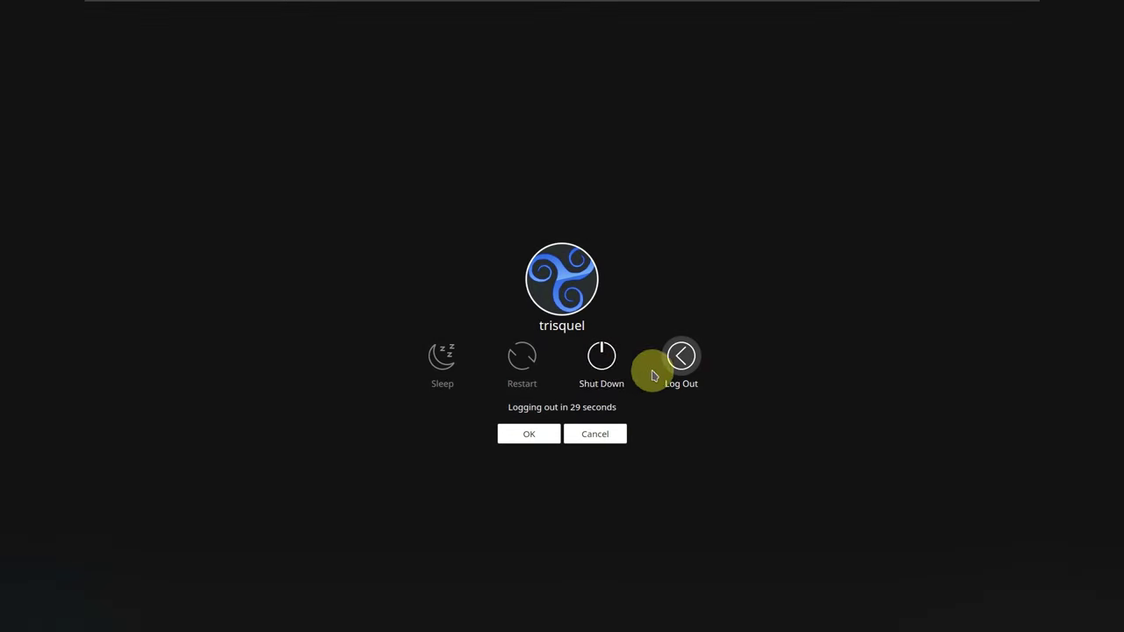
pyautogui.click(682, 356)
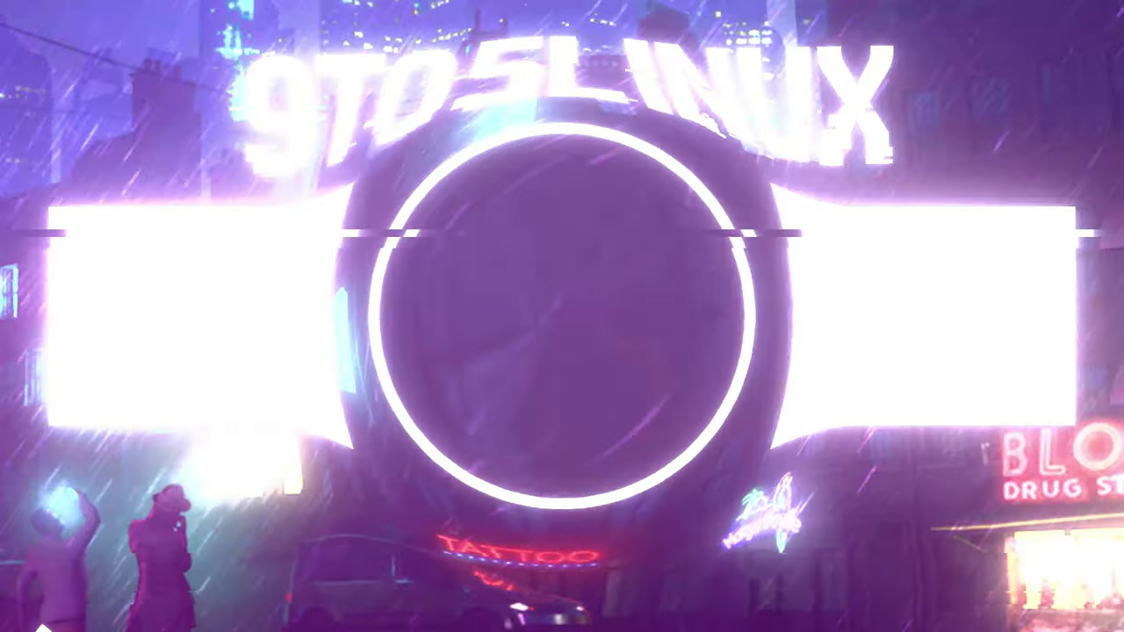